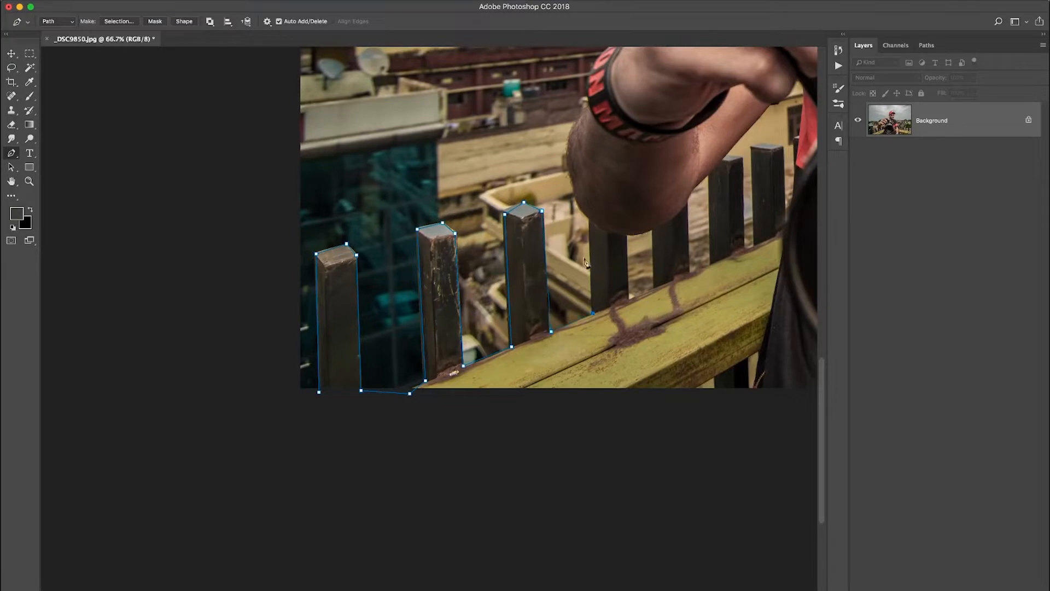
# - Extend the Pen path from the fourth fence post up the forearm's outer edge and over the wristband
pyautogui.scroll(3, 585, 262)
pyautogui.scroll(4, 570, 280)
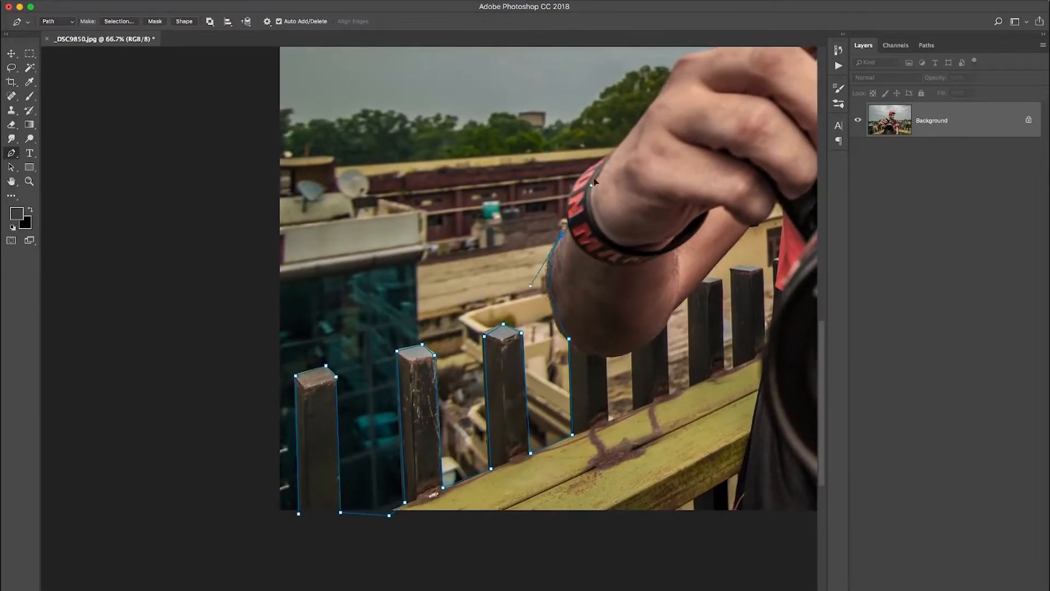
pyautogui.scroll(3, 569, 263)
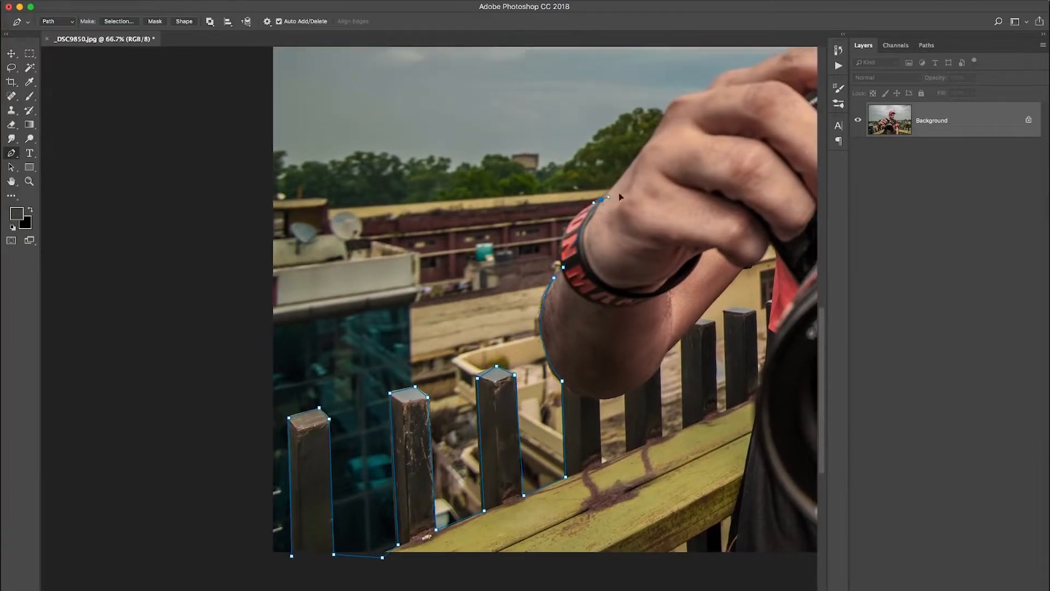
# - Continue the path from the wristband along the wrist and knuckles to the raised index finger on the camera
pyautogui.moveTo(628, 180); pyautogui.dragTo(550, 322)
pyautogui.click(553, 305)
pyautogui.click(562, 297)
pyautogui.click(579, 272)
pyautogui.moveTo(598, 246); pyautogui.dragTo(547, 316)
pyautogui.click(579, 295)
pyautogui.click(591, 284)
pyautogui.moveTo(619, 279); pyautogui.dragTo(498, 283)
pyautogui.moveTo(499, 275); pyautogui.dragTo(503, 277)
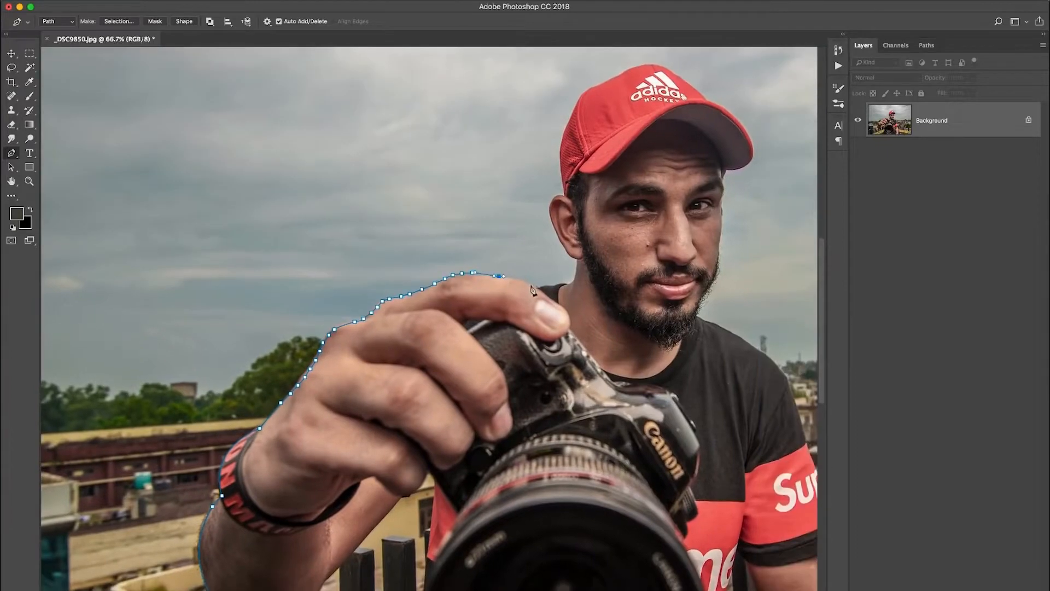
# - Trace the path along the index finger, the shirt's shoulder and the side of the neck up to the earlobe
pyautogui.click(578, 275)
pyautogui.click(578, 267)
pyautogui.click(577, 260)
pyautogui.press('super+plus')
pyautogui.moveTo(651, 224); pyautogui.dragTo(328, 352)
pyautogui.press('super+plus')
pyautogui.moveTo(422, 187); pyautogui.dragTo(540, 159)
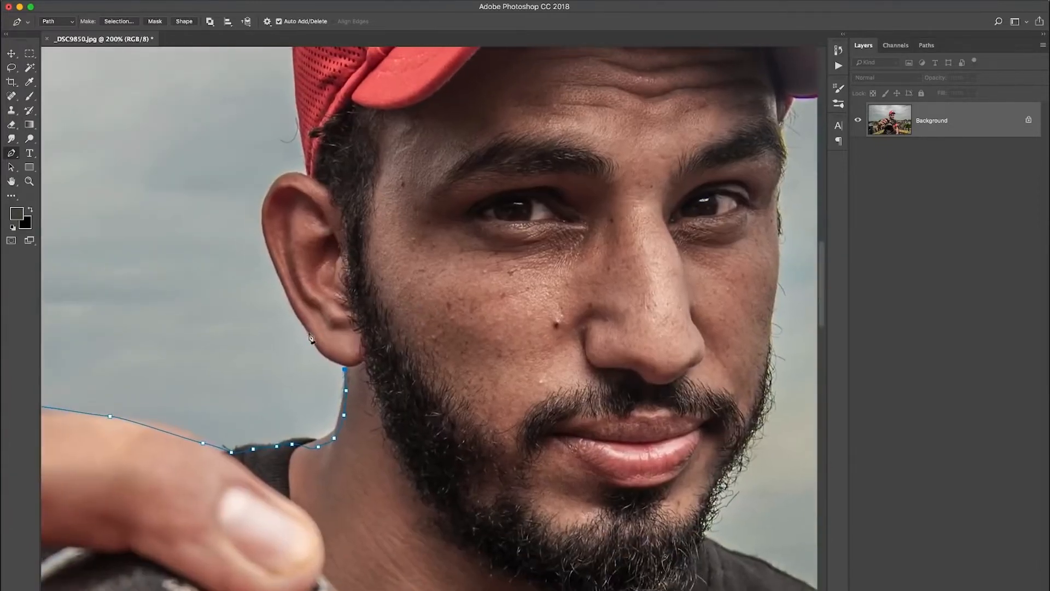
# - Trace the path around the outer edge of the ear and up the back edge of the red cap
pyautogui.moveTo(327, 371); pyautogui.dragTo(354, 412)
pyautogui.moveTo(314, 338); pyautogui.dragTo(308, 328)
pyautogui.scroll(6, 336, 222)
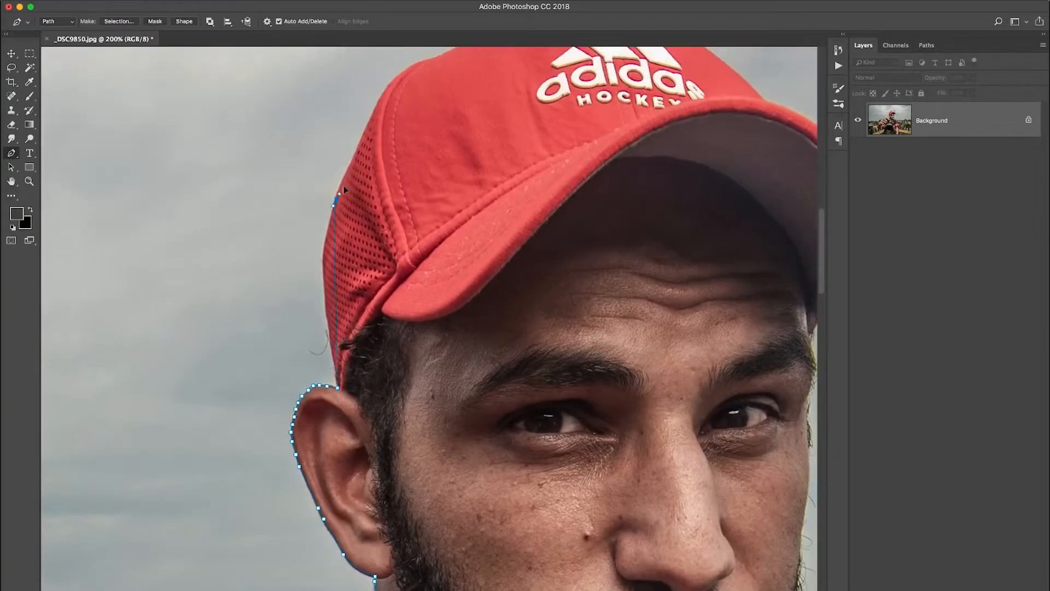
# - Trace the path over the crown of the cap with curved segments
pyautogui.scroll(6, 381, 279)
pyautogui.hscroll(1, 381, 279)
pyautogui.moveTo(459, 210); pyautogui.dragTo(407, 292)
pyautogui.click(416, 277)
pyautogui.click(429, 265)
pyautogui.click(440, 258)
pyautogui.moveTo(456, 254); pyautogui.dragTo(462, 250)
pyautogui.moveTo(472, 249); pyautogui.dragTo(548, 308)
pyautogui.keyDown('alt'); pyautogui.click(493, 248); pyautogui.keyUp('alt')
# - Trace the cap's brim with curved segments, around its tip and back to the temple
pyautogui.hscroll(5, 490, 249)
pyautogui.scroll(-2, 490, 249)
pyautogui.keyDown('alt'); pyautogui.click(474, 249); pyautogui.keyUp('alt')
pyautogui.hscroll(3, 470, 249)
pyautogui.scroll(-2, 470, 250)
pyautogui.moveTo(450, 241); pyautogui.dragTo(358, 183)
pyautogui.keyDown('alt'); pyautogui.click(450, 242); pyautogui.keyUp('alt')
pyautogui.moveTo(476, 274); pyautogui.dragTo(519, 341)
pyautogui.keyDown('alt'); pyautogui.click(475, 274); pyautogui.keyUp('alt')
pyautogui.moveTo(488, 294); pyautogui.dragTo(502, 202)
pyautogui.moveTo(503, 269); pyautogui.dragTo(488, 313)
pyautogui.keyDown('alt'); pyautogui.click(505, 270); pyautogui.keyUp('alt')
pyautogui.hscroll(-3, 495, 272)
pyautogui.scroll(-2, 495, 273)
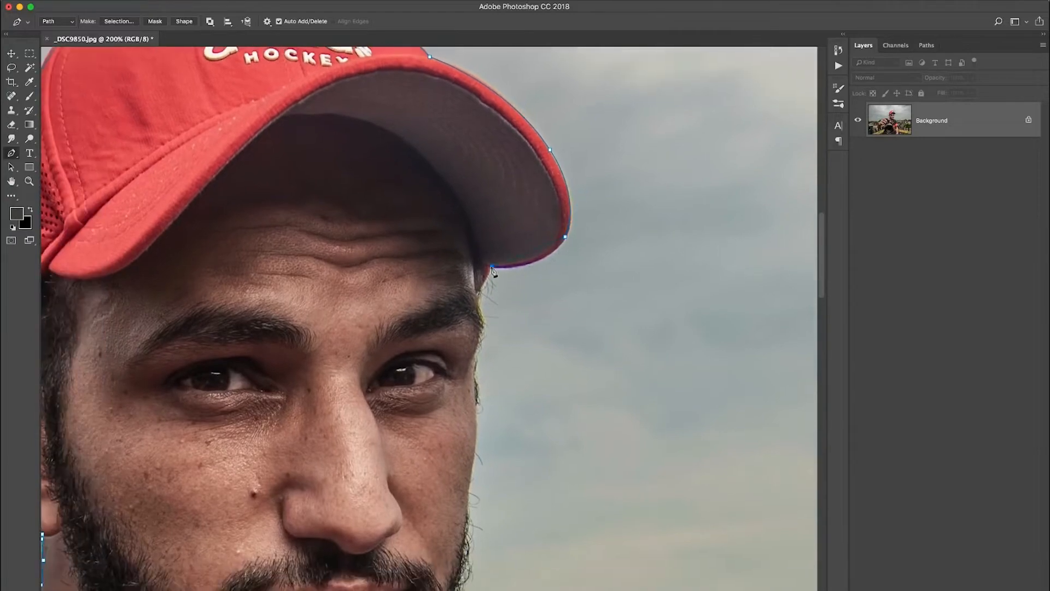
# - Trace the path down from the temple along the far side of the face and the edge of the beard
pyautogui.scroll(-3, 483, 296)
pyautogui.hscroll(1, 483, 296)
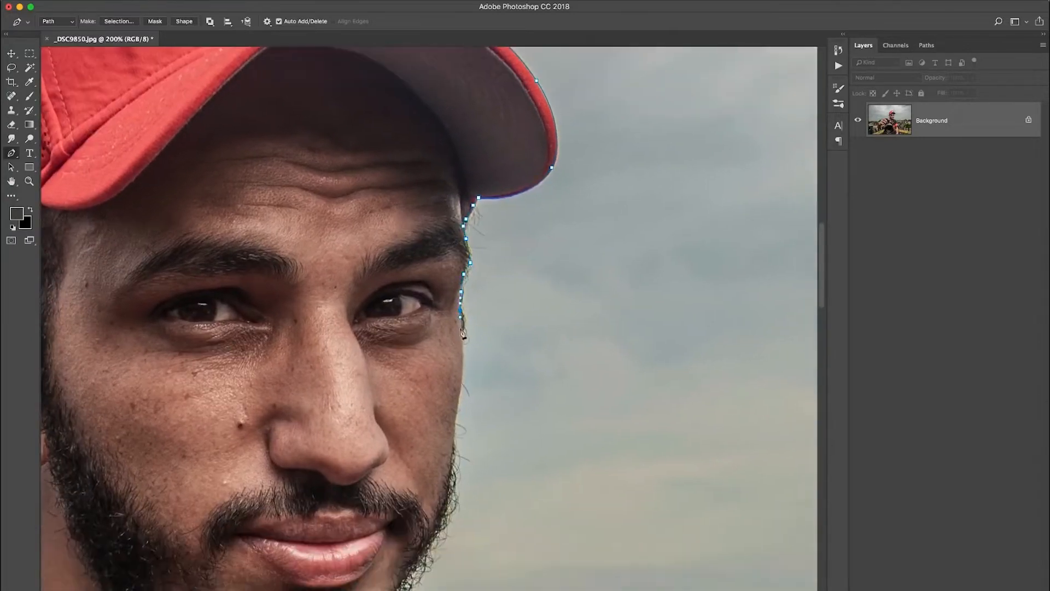
pyautogui.moveTo(463, 323); pyautogui.dragTo(455, 230)
pyautogui.click(452, 271)
pyautogui.click(445, 335)
pyautogui.moveTo(446, 350); pyautogui.dragTo(443, 224)
pyautogui.click(441, 232)
pyautogui.click(434, 276)
pyautogui.moveTo(432, 279); pyautogui.dragTo(439, 256)
# - Continue the path from the jaw across the neck, over the shoulder and down the black part of the sleeve
pyautogui.click(389, 342)
pyautogui.moveTo(406, 355); pyautogui.dragTo(348, 223)
pyautogui.click(368, 231)
pyautogui.moveTo(434, 257); pyautogui.dragTo(296, 125)
pyautogui.moveTo(363, 167); pyautogui.dragTo(371, 173)
pyautogui.moveTo(421, 249); pyautogui.dragTo(424, 261)
pyautogui.moveTo(438, 290); pyautogui.dragTo(391, 182)
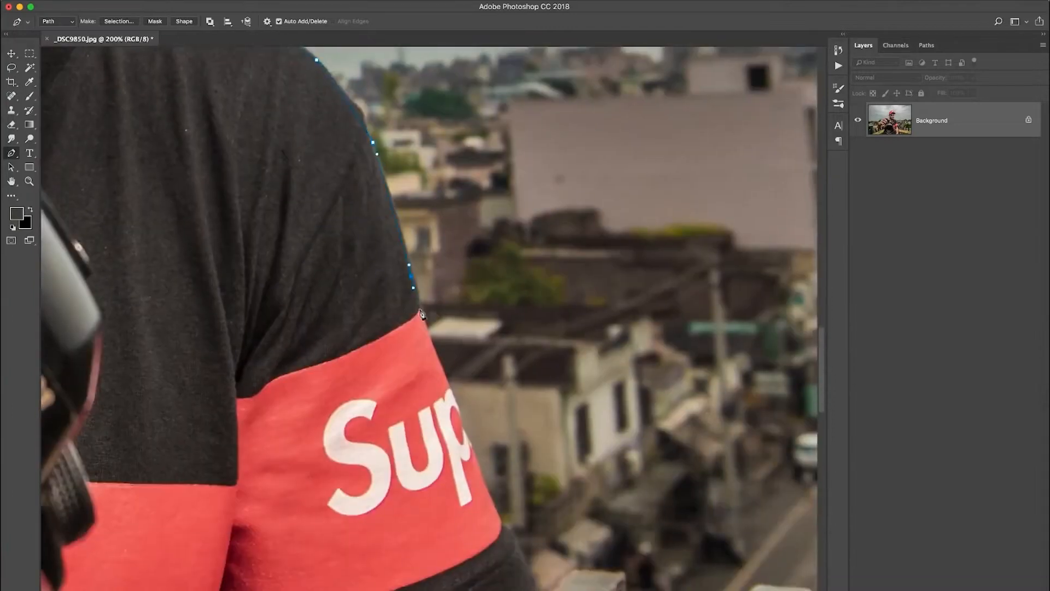
# - Trace the red sleeve, its cuff and the bare arm down to the railing, and start around the adjacent fence post
pyautogui.moveTo(411, 278); pyautogui.dragTo(423, 315)
pyautogui.moveTo(477, 468); pyautogui.dragTo(425, 311)
pyautogui.moveTo(465, 394); pyautogui.dragTo(395, 246)
pyautogui.moveTo(395, 258); pyautogui.dragTo(405, 277)
pyautogui.click(383, 327)
pyautogui.moveTo(383, 327); pyautogui.dragTo(398, 290)
pyautogui.moveTo(420, 281); pyautogui.dragTo(381, 162)
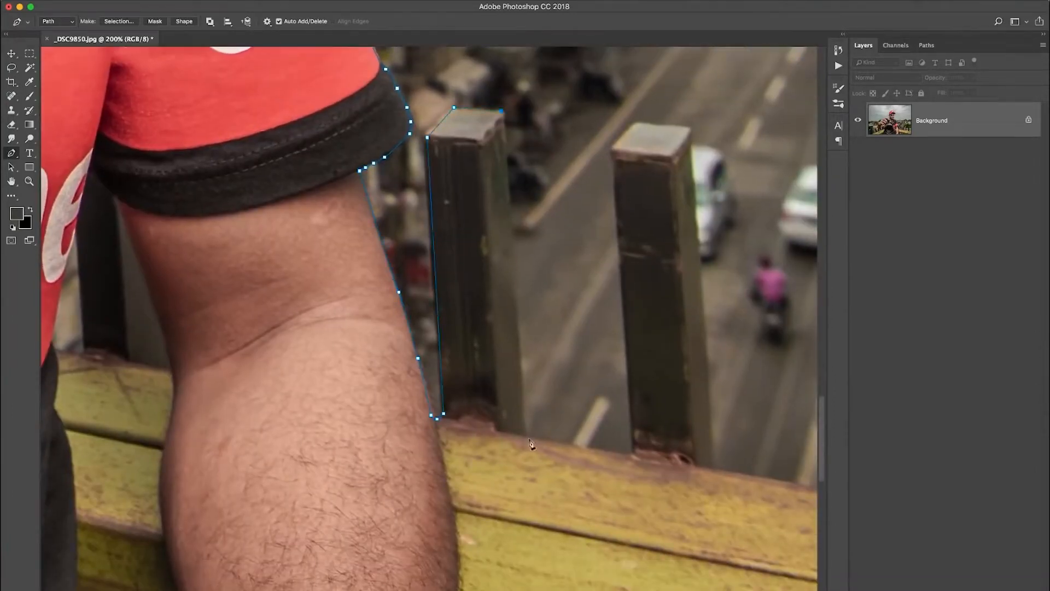
# - Trace the path along the railing and around the next fence posts beyond the arm
pyautogui.moveTo(701, 197); pyautogui.dragTo(412, 149)
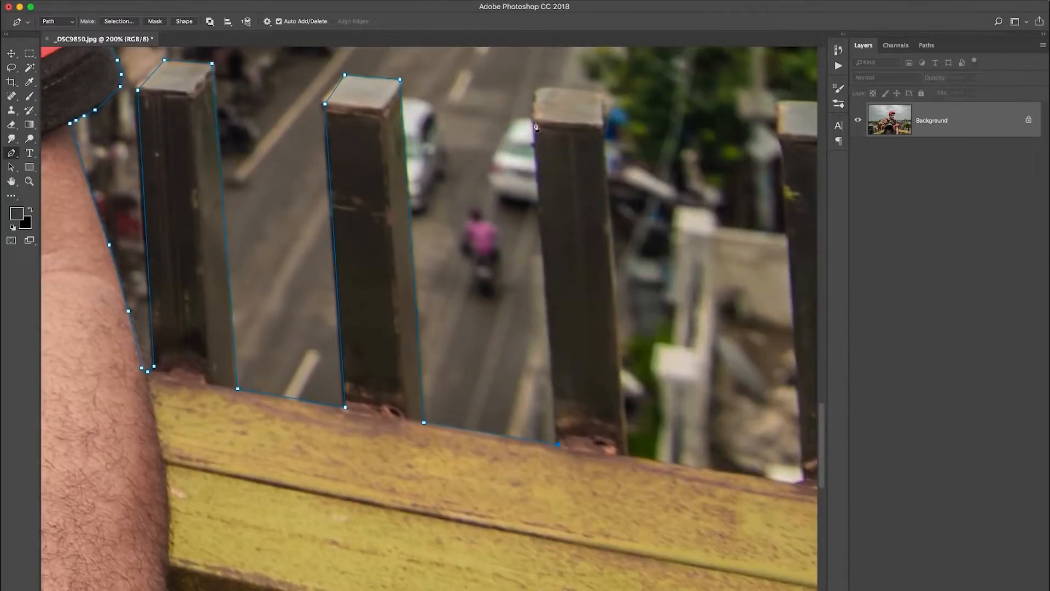
pyautogui.moveTo(602, 135); pyautogui.dragTo(567, 72)
pyautogui.click(592, 391)
pyautogui.click(770, 420)
pyautogui.moveTo(753, 258); pyautogui.dragTo(520, 329)
pyautogui.click(510, 141)
pyautogui.click(509, 125)
pyautogui.click(508, 116)
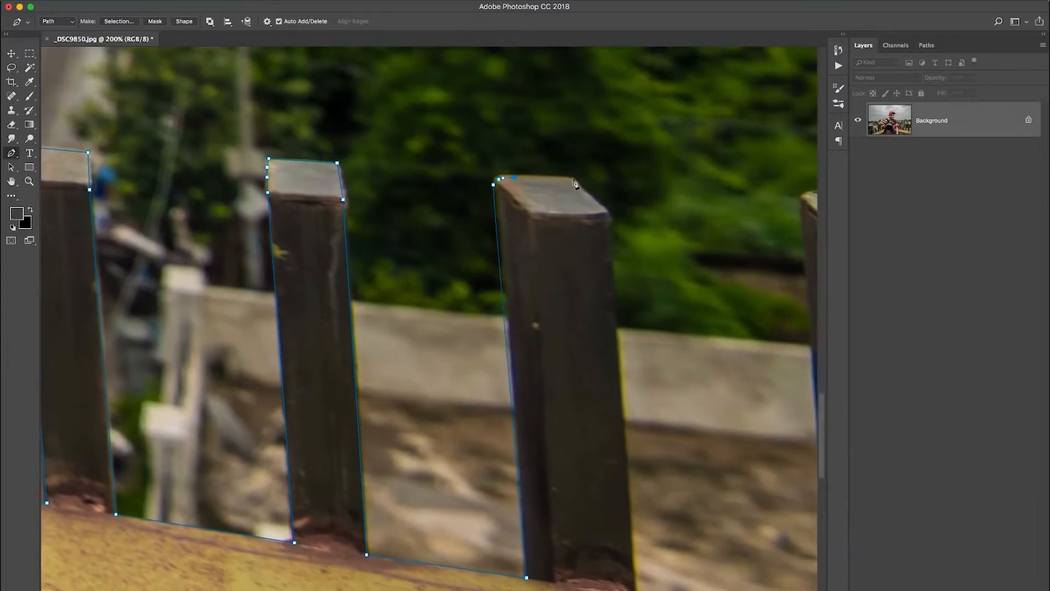
# - Trace around the last two fence posts up to the photo's edge
pyautogui.moveTo(635, 424); pyautogui.dragTo(460, 182)
pyautogui.click(458, 353)
pyautogui.click(658, 381)
pyautogui.moveTo(649, 139); pyautogui.dragTo(609, 347)
pyautogui.click(587, 170)
pyautogui.click(593, 160)
pyautogui.click(604, 159)
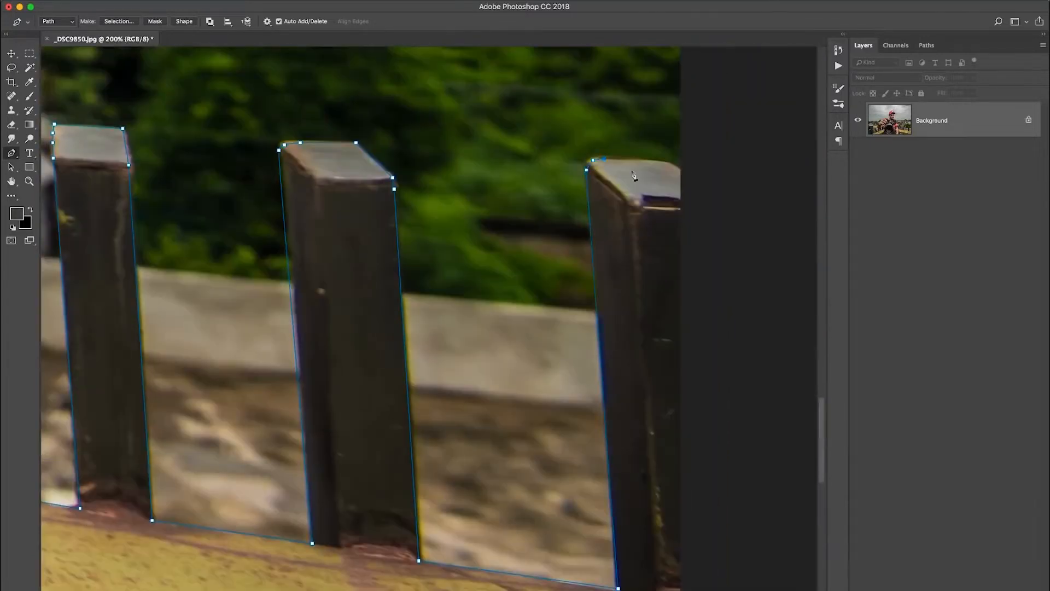
# - Run the path outside the canvas below the photo and close it at its starting point by the first fence post
pyautogui.press('super+0')
pyautogui.press('super+minus')
pyautogui.press('super+minus')
pyautogui.click(728, 543)
pyautogui.click(724, 543)
pyautogui.moveTo(670, 550); pyautogui.dragTo(650, 550)
pyautogui.click(157, 555)
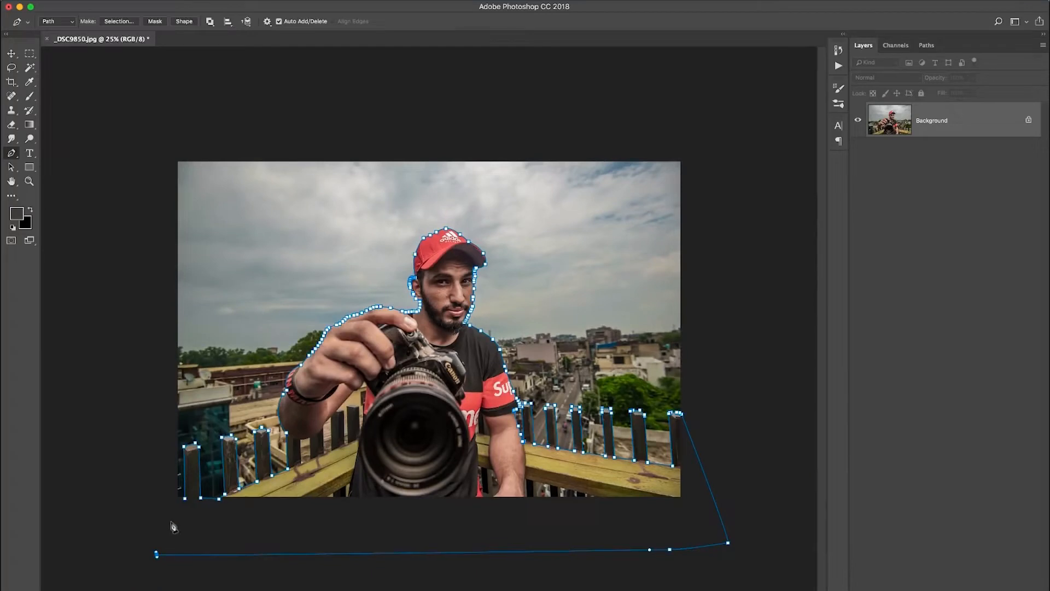
pyautogui.click(185, 499)
# - Convert the closed path into a selection and mask the photo layer with it to remove the background
pyautogui.rightClick(428, 371)
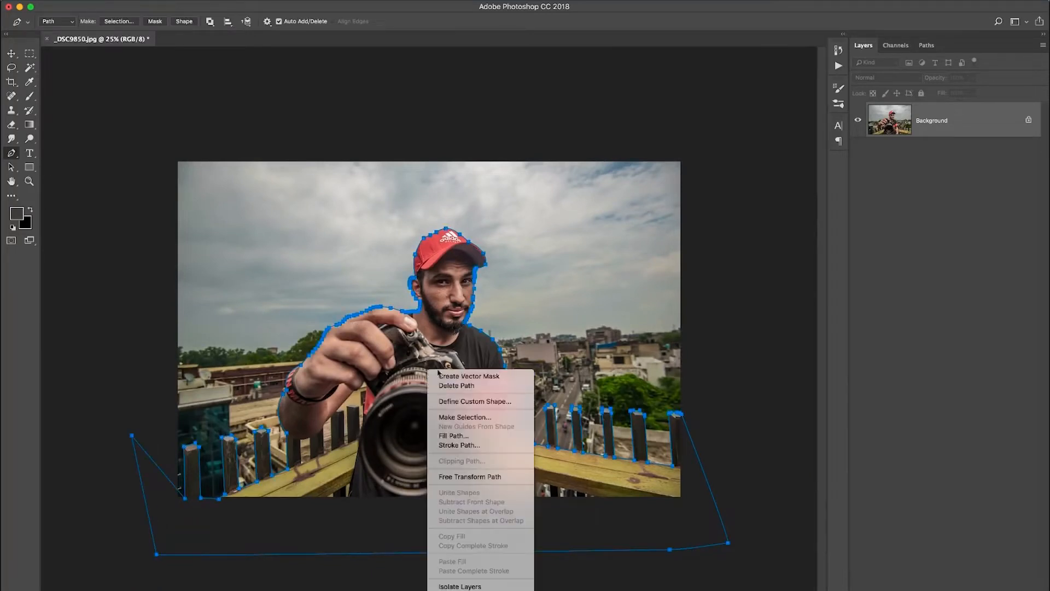
pyautogui.click(490, 417)
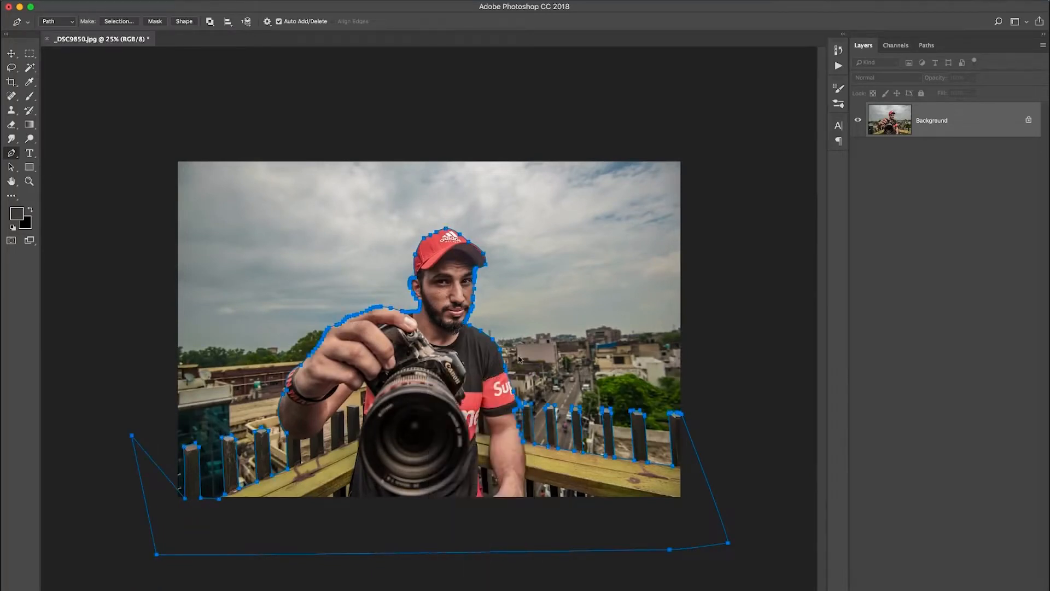
pyautogui.click(472, 244)
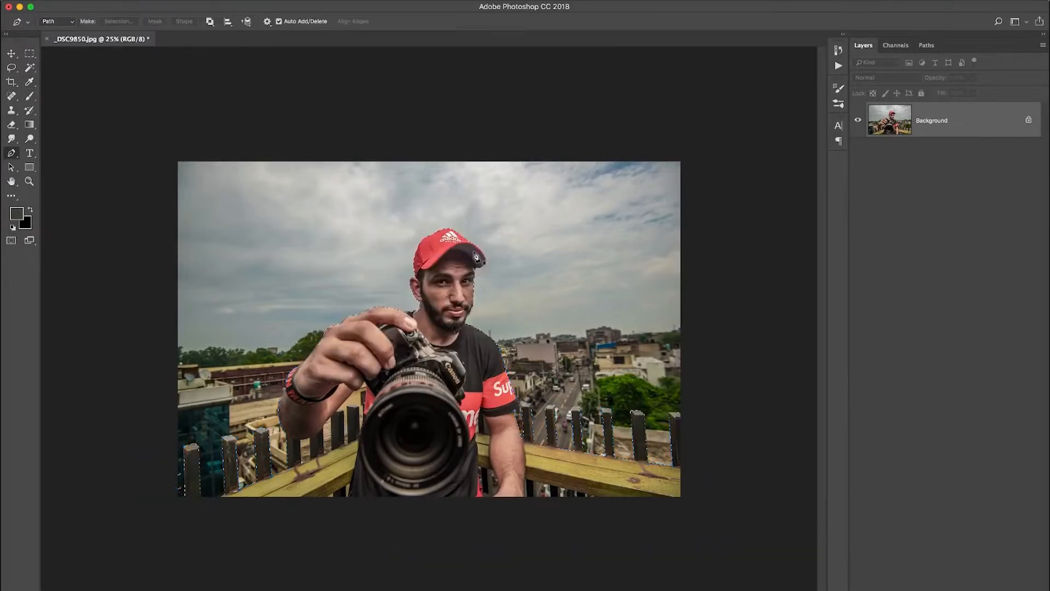
pyautogui.click(910, 571)
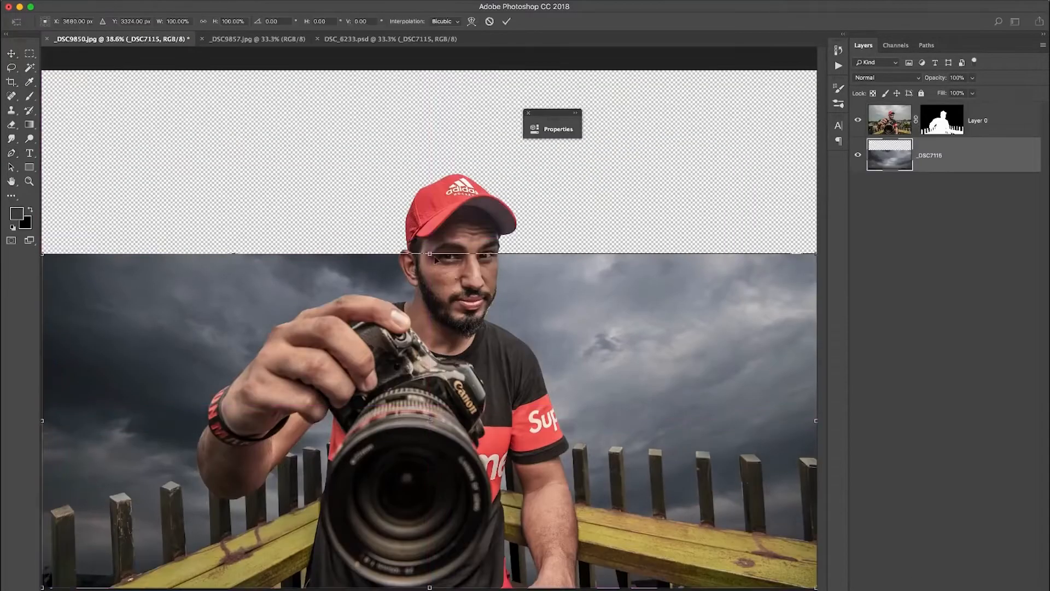
# - Enlarge and reposition the _DSC7115 sky layer so it fills the canvas behind the man, and apply the transform
pyautogui.moveTo(463, 273); pyautogui.dragTo(154, 510)
pyautogui.moveTo(340, 307); pyautogui.dragTo(332, 300)
pyautogui.moveTo(710, 169); pyautogui.dragTo(724, 159)
pyautogui.click(507, 21)
# - Close the floating Properties panel and duplicate the masked subject layer
pyautogui.press('super+0')
pyautogui.click(528, 113)
pyautogui.press('super+j')
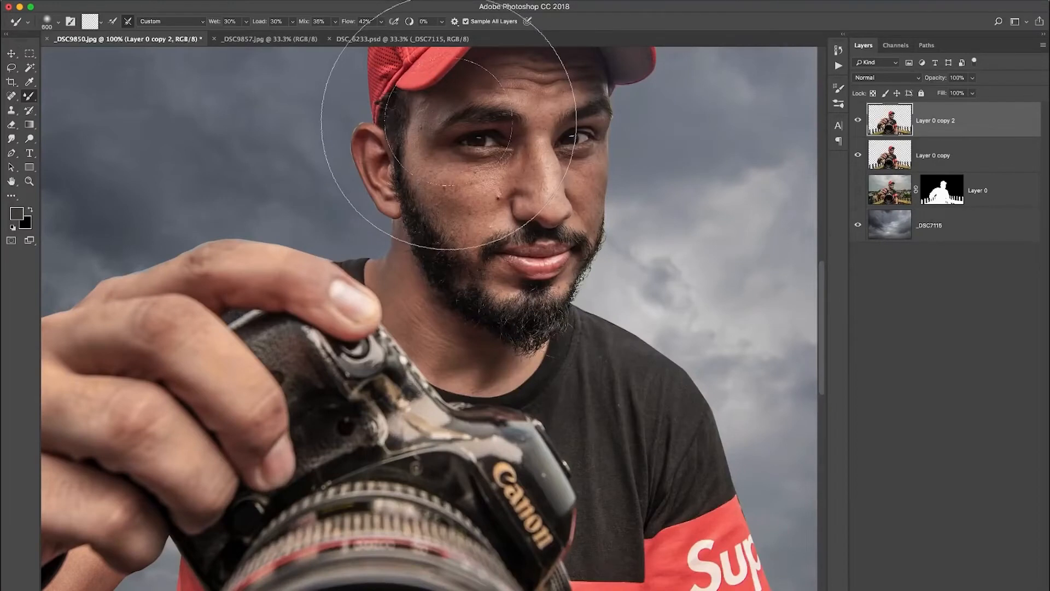
# - Reduce the Mixer Brush size to 80 and turn off sampling of all layers
pyautogui.press('[')
pyautogui.press('[')
pyautogui.press('[')
pyautogui.press('[')
pyautogui.press('[')
pyautogui.press('[')
pyautogui.press('[')
pyautogui.press('[')
pyautogui.press('[')
pyautogui.press('[')
pyautogui.press('[')
pyautogui.press('[')
pyautogui.press('[')
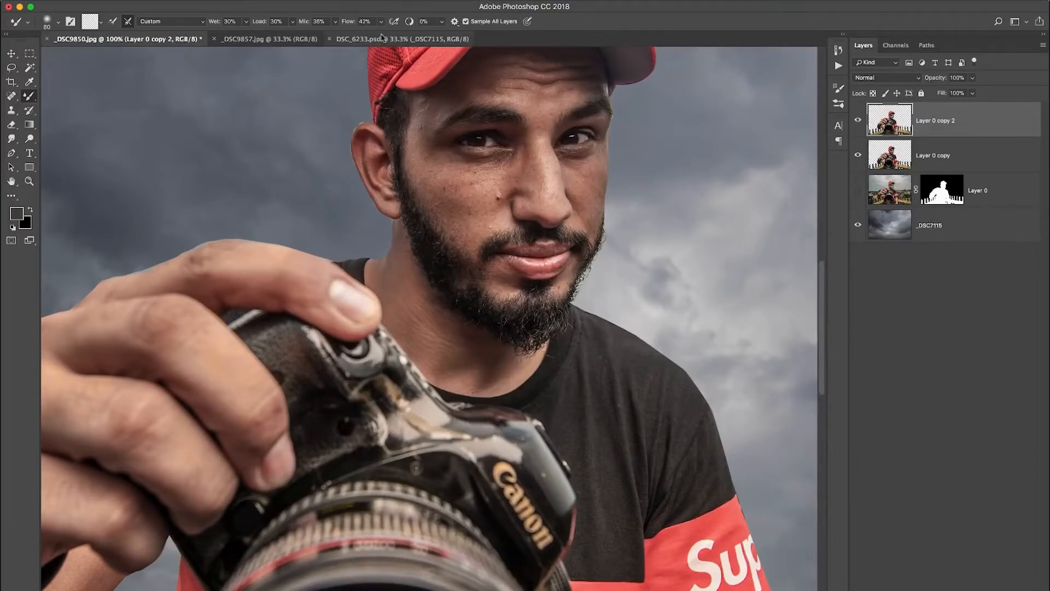
pyautogui.click(471, 23)
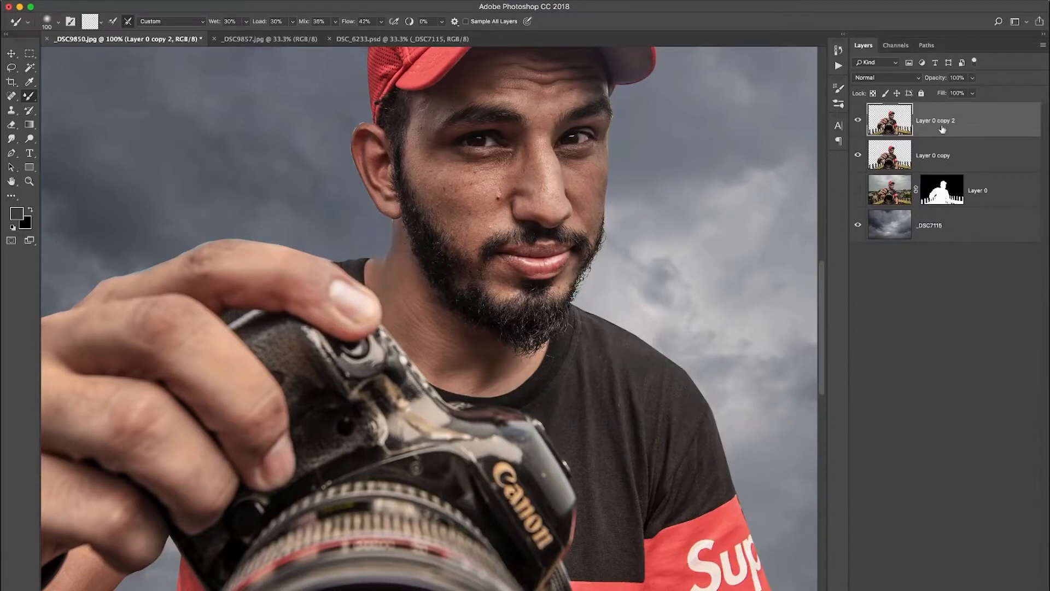
# - Clip Layer 0 copy 2 to the layer below with a clipping mask
pyautogui.rightClick(967, 122)
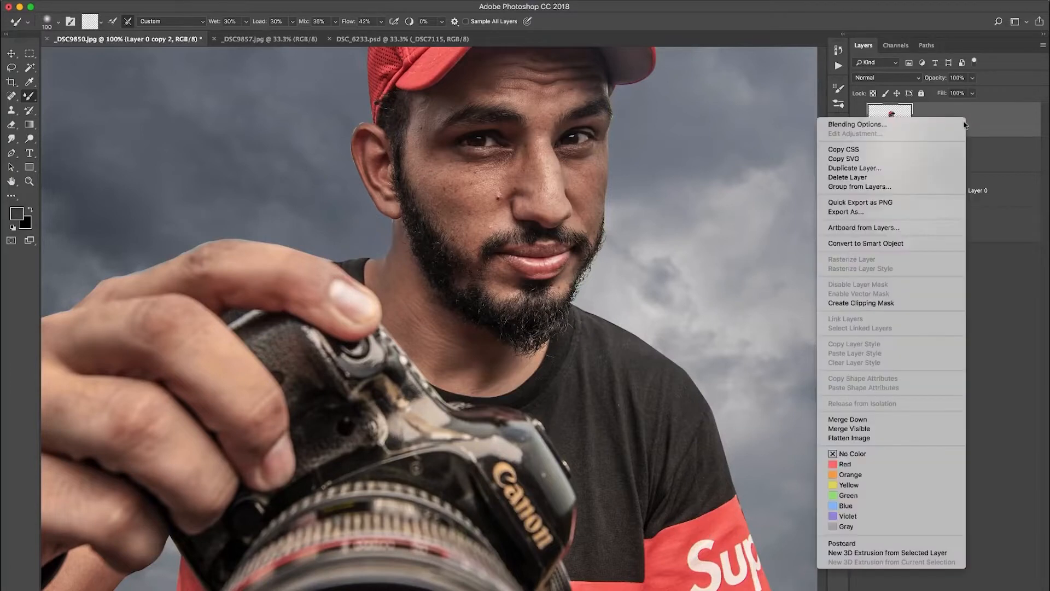
pyautogui.click(888, 304)
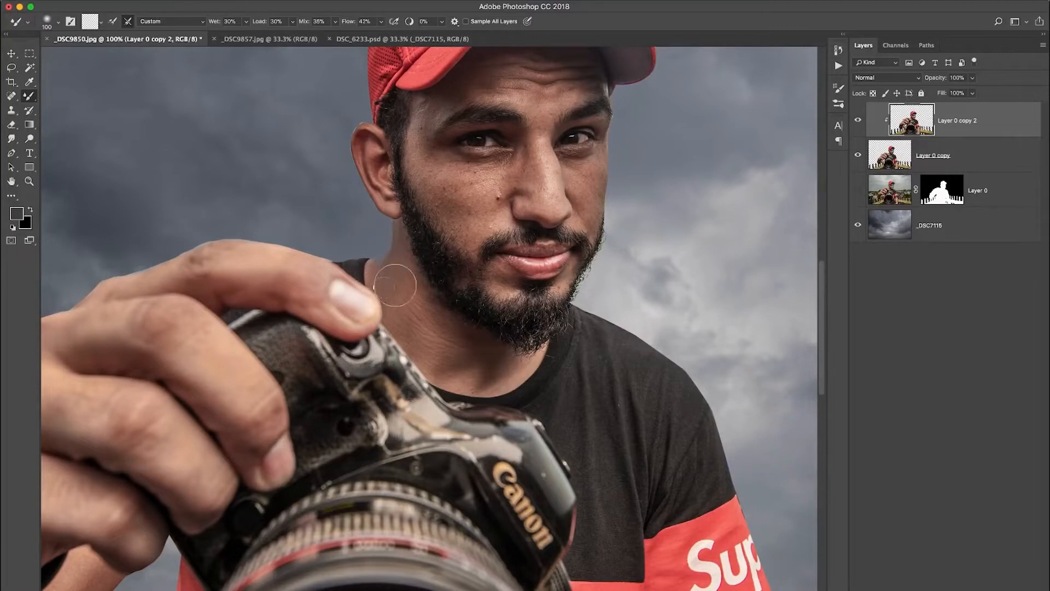
# - Smooth the skin of the neck with a slightly larger Mixer Brush on Layer 0 copy 2
pyautogui.press(']')
pyautogui.press(']')
pyautogui.press(']')
pyautogui.moveTo(397, 261); pyautogui.dragTo(411, 330)
pyautogui.press('[')
pyautogui.press('[')
# - Smooth the facial skin on the cheeks, nose and under the eyes with the Mixer Brush, adjusting its size to each area
pyautogui.scroll(5, 411, 262)
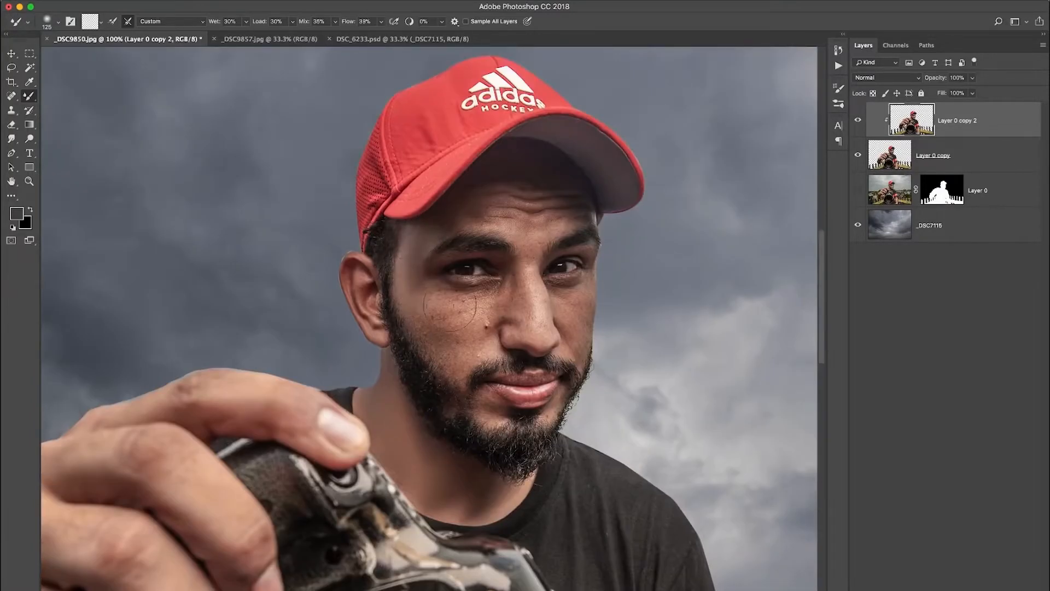
pyautogui.hscroll(3, 459, 334)
pyautogui.scroll(1, 459, 334)
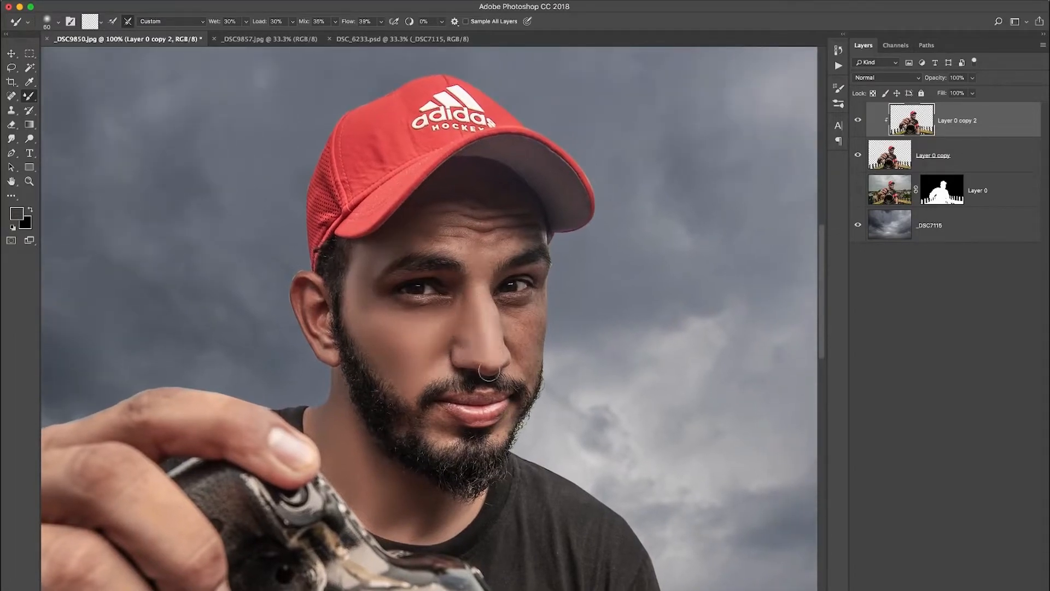
pyautogui.press(']')
pyautogui.press(']')
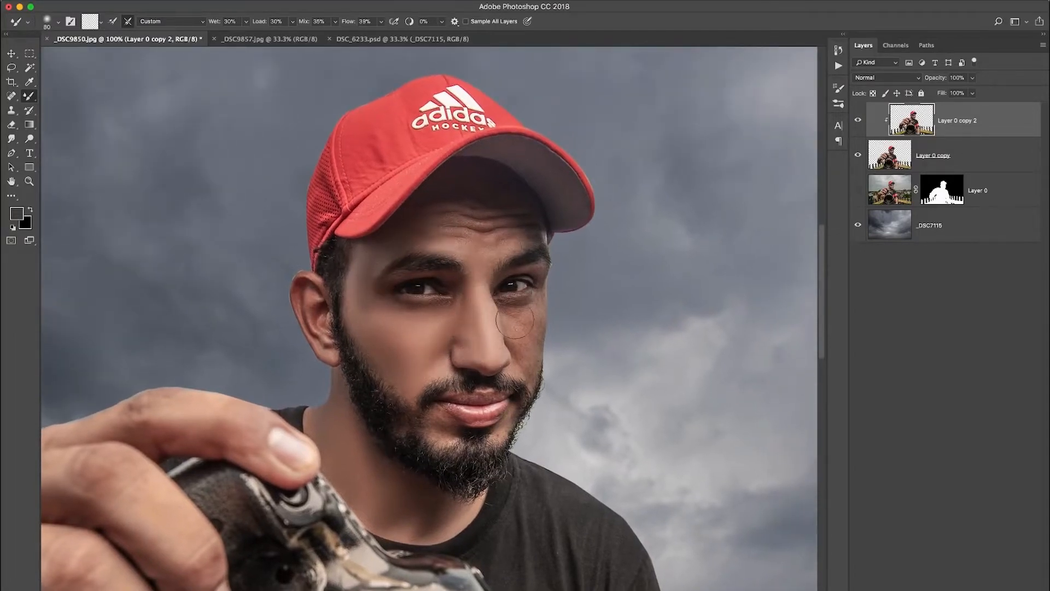
pyautogui.press(']')
pyautogui.press(']')
pyautogui.press(']')
# - Smooth the skin of the raised forearm and hand holding the camera with the Mixer Brush, enlarging it up to 150
pyautogui.press('super+0')
pyautogui.press('super+plus')
pyautogui.press('super+plus')
pyautogui.hscroll(-5, 368, 328)
pyautogui.press(']')
pyautogui.press(']')
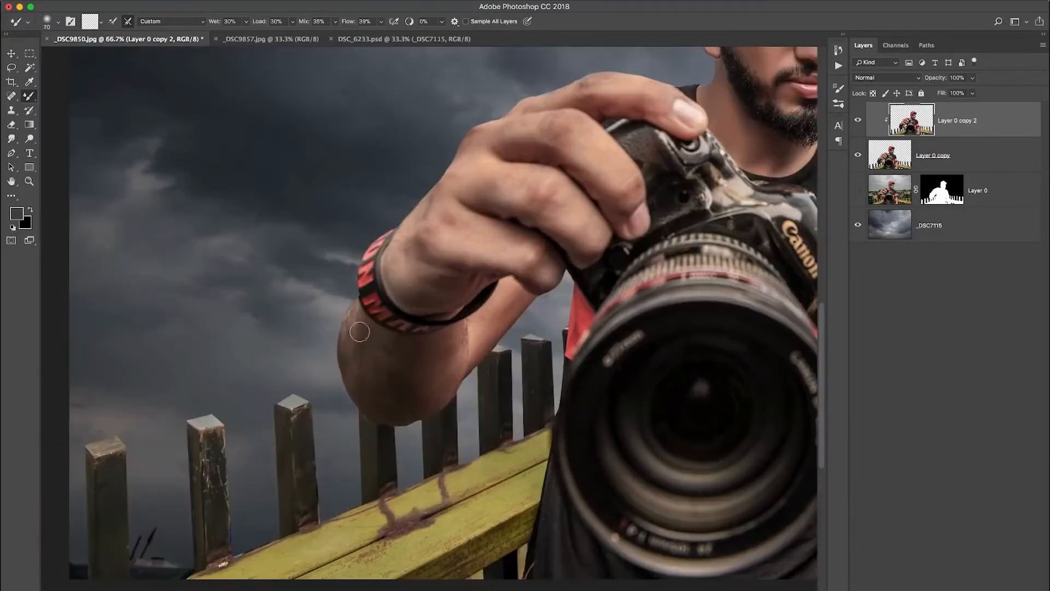
pyautogui.press(']')
pyautogui.press(']')
pyautogui.moveTo(363, 379)
pyautogui.mouseDown()
pyautogui.moveTo(340, 345)
pyautogui.moveTo(428, 358)
pyautogui.mouseUp()
pyautogui.press('[')
pyautogui.press('[')
pyautogui.press('[')
pyautogui.press(']')
pyautogui.press(']')
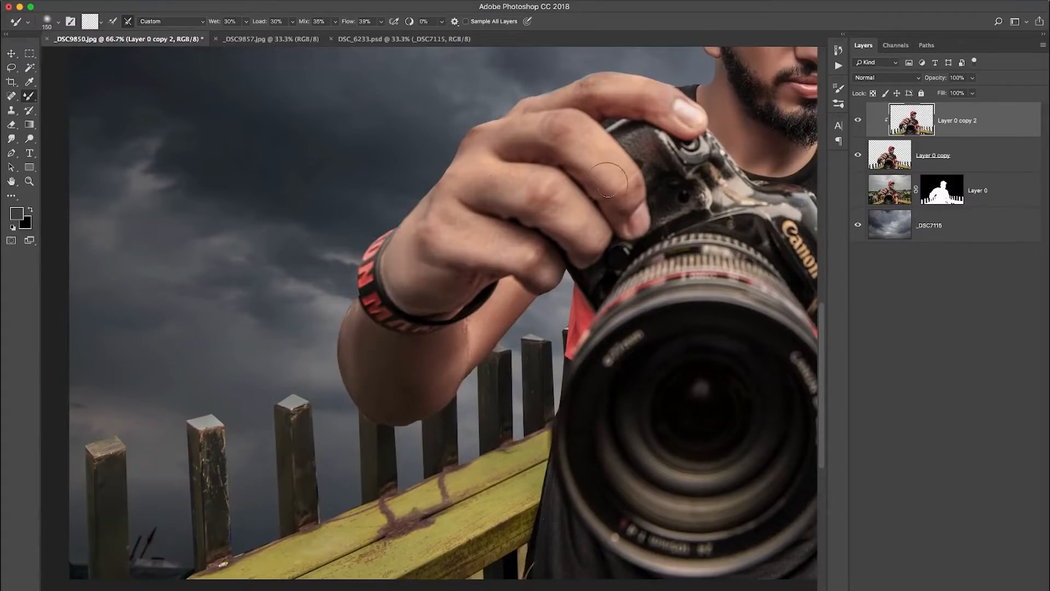
# - Smooth the skin of the other forearm resting on the railing with the Mixer Brush
pyautogui.hscroll(8, 424, 241)
pyautogui.scroll(4, 424, 240)
pyautogui.scroll(-8, 465, 183)
pyautogui.press(']')
pyautogui.press(']')
pyautogui.moveTo(496, 291); pyautogui.dragTo(527, 279)
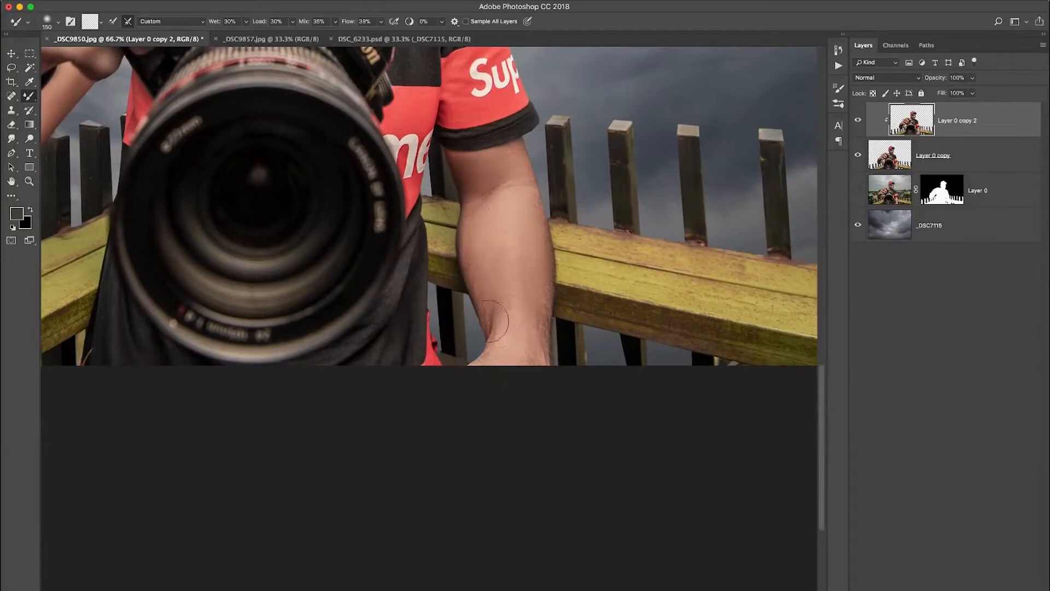
pyautogui.press('[')
pyautogui.press('[')
# - Duplicate Layer 0 copy 2 and clip the duplicate to the layers below it
pyautogui.press('super+0')
pyautogui.press('super+j')
pyautogui.rightClick(987, 115)
pyautogui.click(1000, 397)
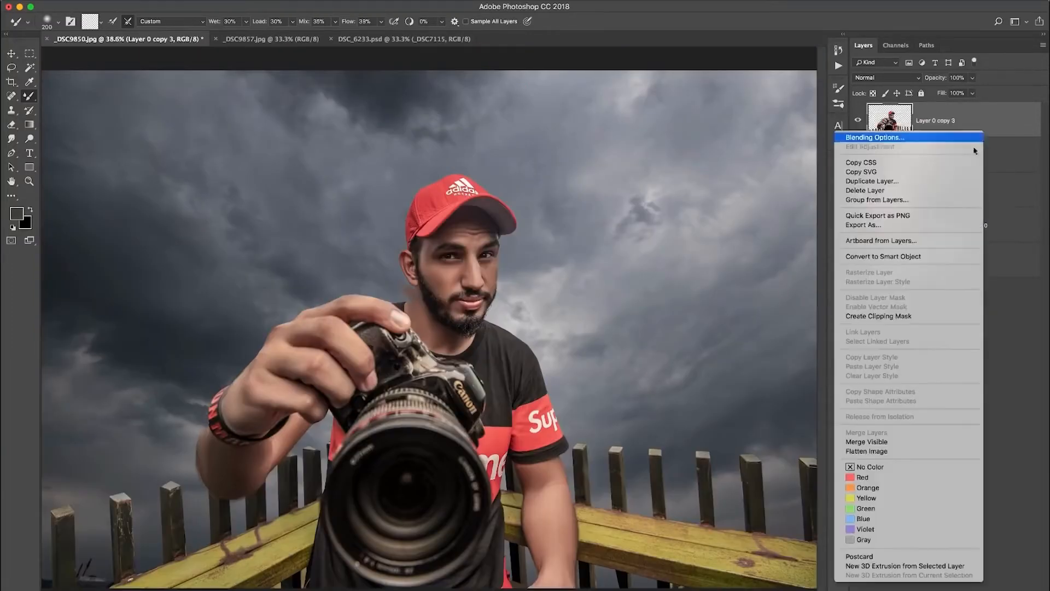
pyautogui.keyDown('alt'); pyautogui.click(987, 138); pyautogui.keyUp('alt')
# - Smooth the top of the camera body on Layer 0 copy 3 with the Mixer Brush, starting at size 80
pyautogui.press('super+equal')
pyautogui.press('super+equal')
pyautogui.scroll(-3, 464, 218)
pyautogui.press('super+equal')
pyautogui.press('super+equal')
pyautogui.press('[')
pyautogui.press('[')
pyautogui.press('[')
pyautogui.press('[')
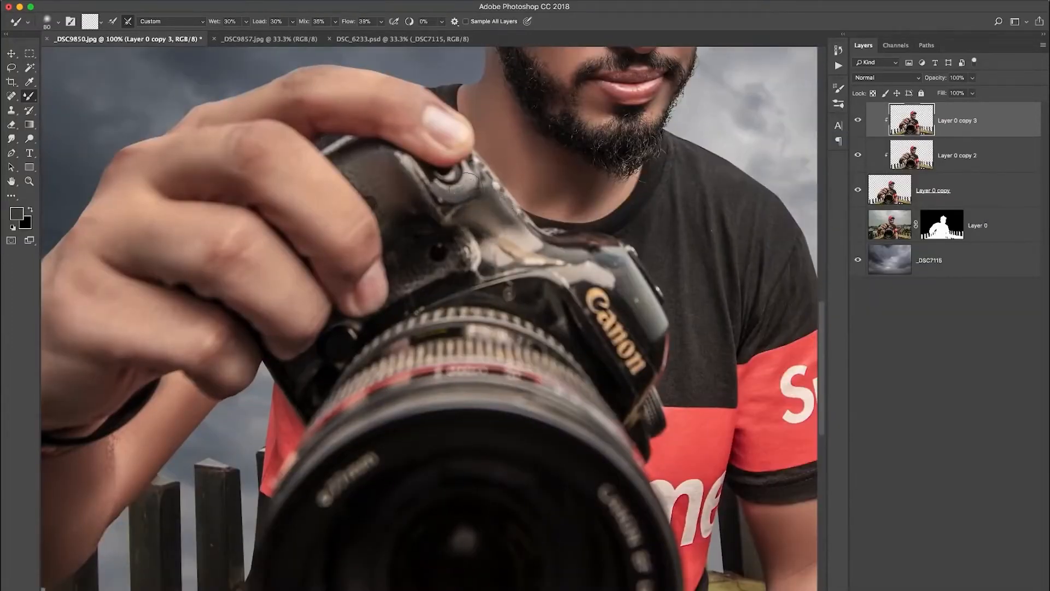
pyautogui.moveTo(482, 241); pyautogui.dragTo(549, 256)
pyautogui.press(']')
pyautogui.press(']')
pyautogui.moveTo(406, 253); pyautogui.dragTo(461, 258)
# - Smooth the narrower areas of the camera body around the viewfinder hump and Canon logo with a smaller Mixer Brush
pyautogui.press('[')
pyautogui.press('[')
pyautogui.press('[')
pyautogui.press('[')
pyautogui.press('[')
pyautogui.moveTo(402, 158)
pyautogui.mouseDown()
pyautogui.moveTo(582, 246)
pyautogui.moveTo(654, 307)
pyautogui.mouseUp()
pyautogui.moveTo(509, 287); pyautogui.dragTo(516, 301)
pyautogui.moveTo(516, 301); pyautogui.dragTo(597, 368)
pyautogui.moveTo(507, 297); pyautogui.dragTo(387, 315)
pyautogui.moveTo(652, 220); pyautogui.dragTo(471, 264)
# - Smooth the black T-shirt fabric from the collar down to the area beside the lens with the Mixer Brush
pyautogui.press(']')
pyautogui.press(']')
pyautogui.press(']')
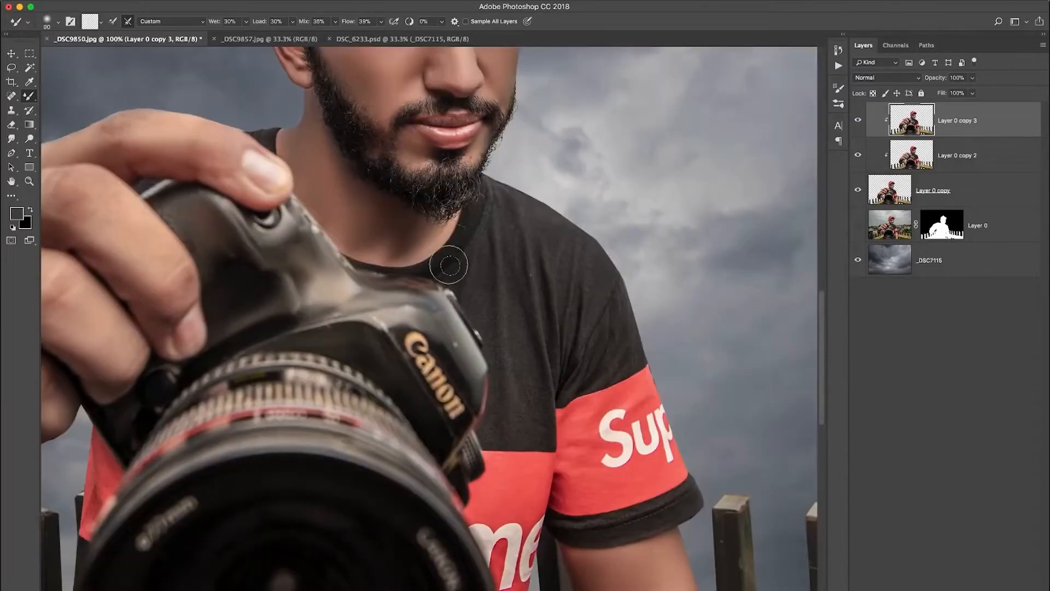
pyautogui.press('[')
pyautogui.press('[')
pyautogui.scroll(-10, 614, 324)
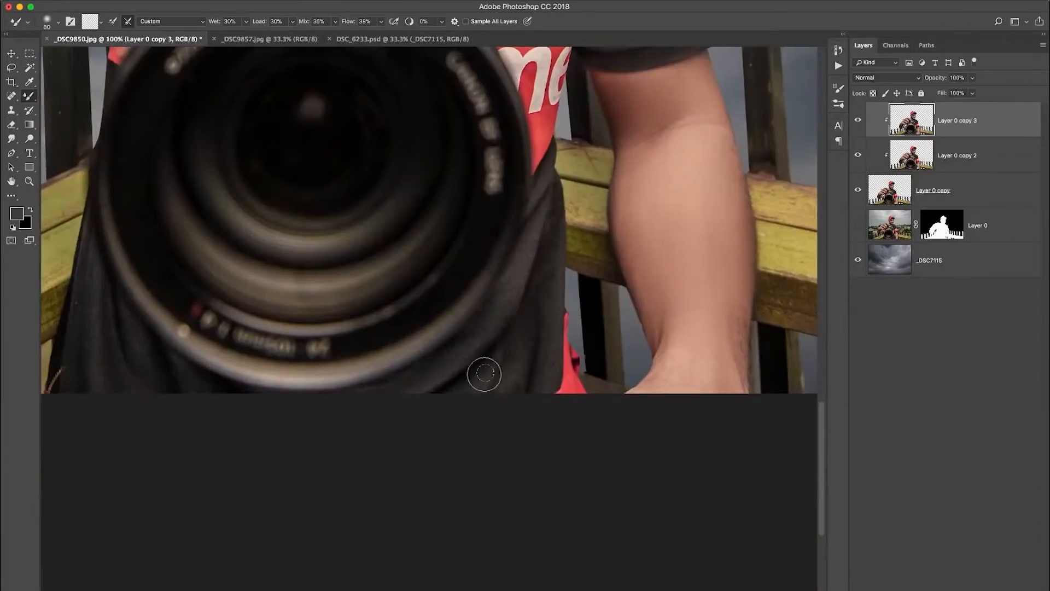
pyautogui.scroll(1, 476, 368)
pyautogui.hscroll(-5, 540, 273)
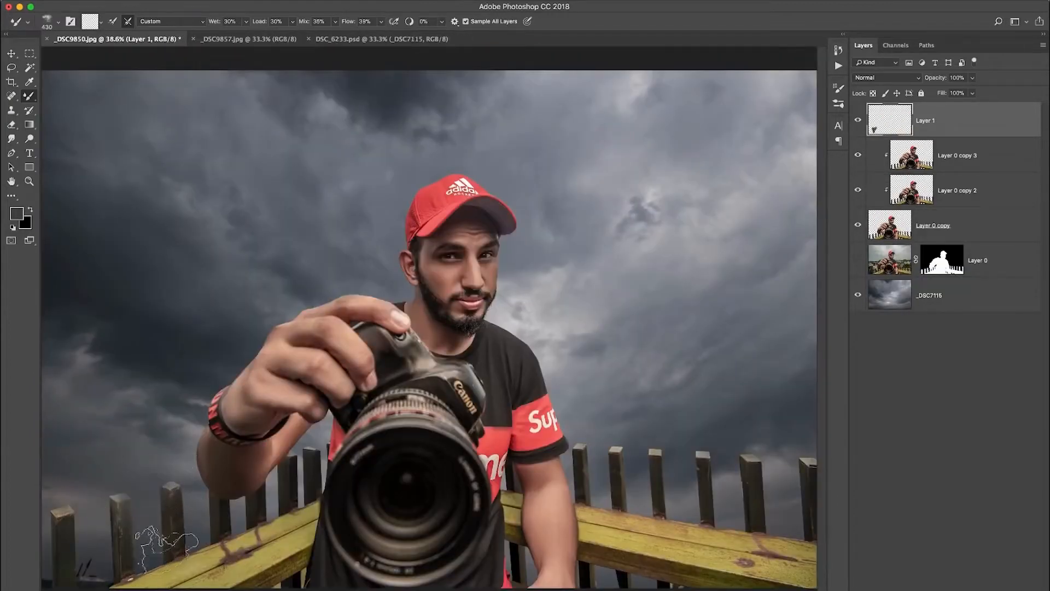
# - Blend the outlines of the fence, arm and head into the sky on Layer 1 with a splatter Mixer Brush sized 400 to 500, and compare the result
pyautogui.moveTo(100, 512)
pyautogui.mouseDown()
pyautogui.moveTo(52, 515)
pyautogui.moveTo(63, 537)
pyautogui.mouseUp()
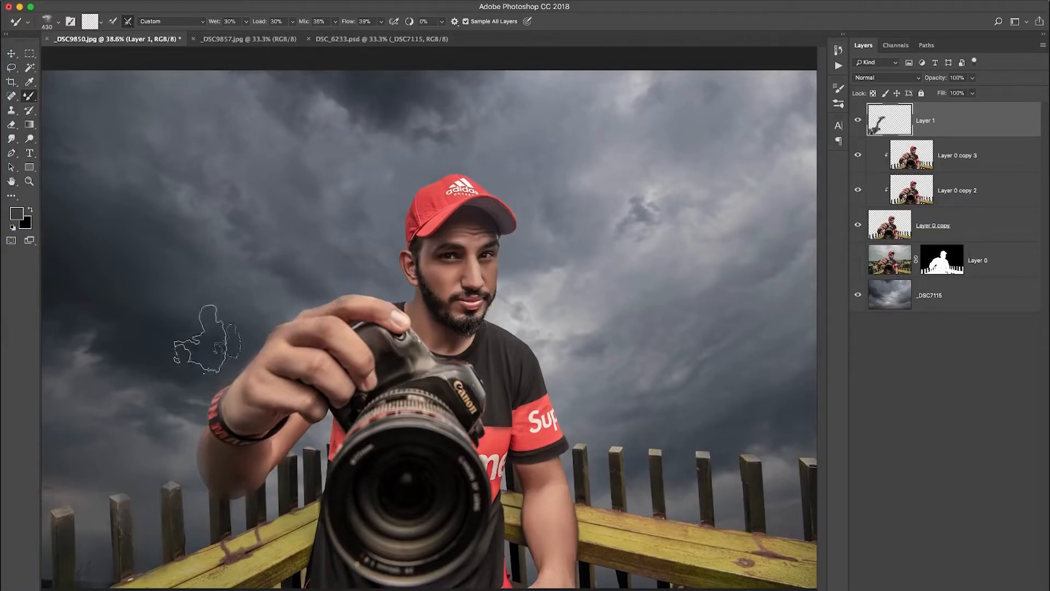
pyautogui.moveTo(244, 351); pyautogui.dragTo(247, 345)
pyautogui.press(']')
pyautogui.press(']')
pyautogui.press('[')
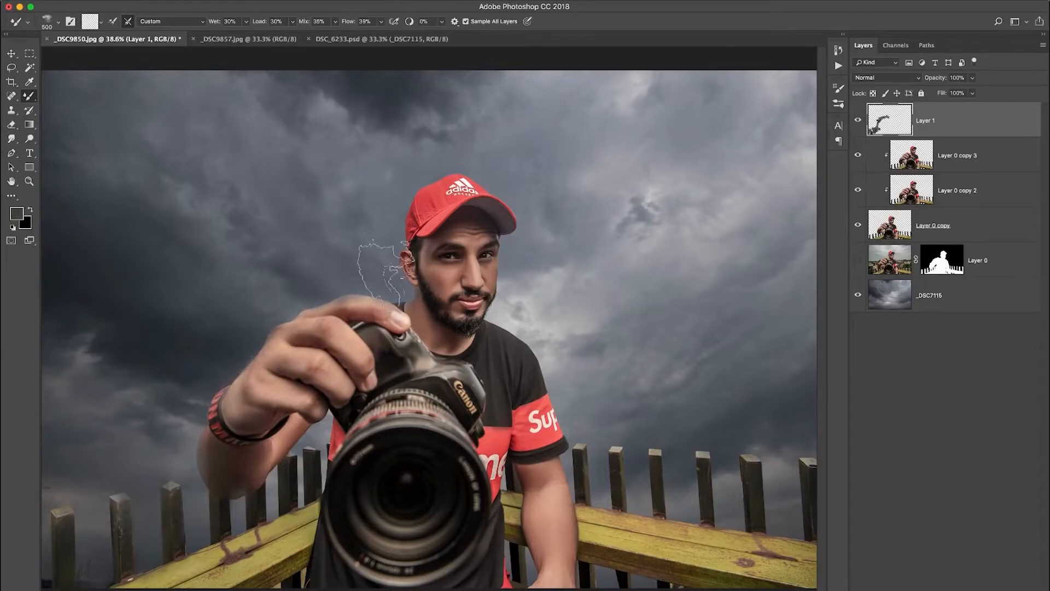
pyautogui.press('[')
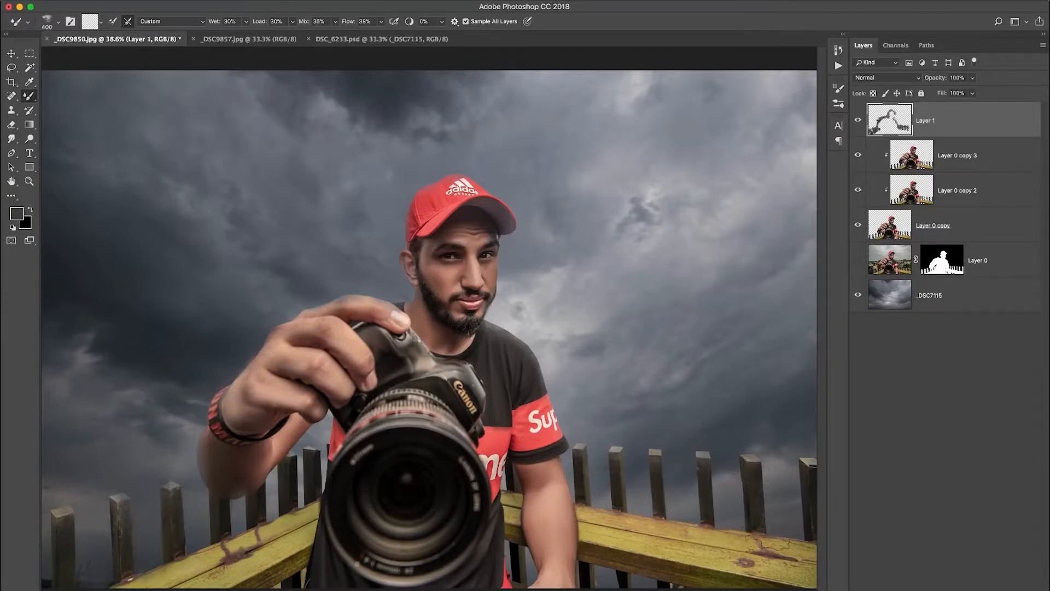
pyautogui.click(859, 120)
pyautogui.click(859, 120)
pyautogui.click(859, 120)
pyautogui.click(859, 120)
# - Add a Brightness/Contrast adjustment above Layer 1 with brightness -110, and switch to the Gradient tool
pyautogui.click(953, 589)
pyautogui.click(994, 441)
pyautogui.click(576, 112)
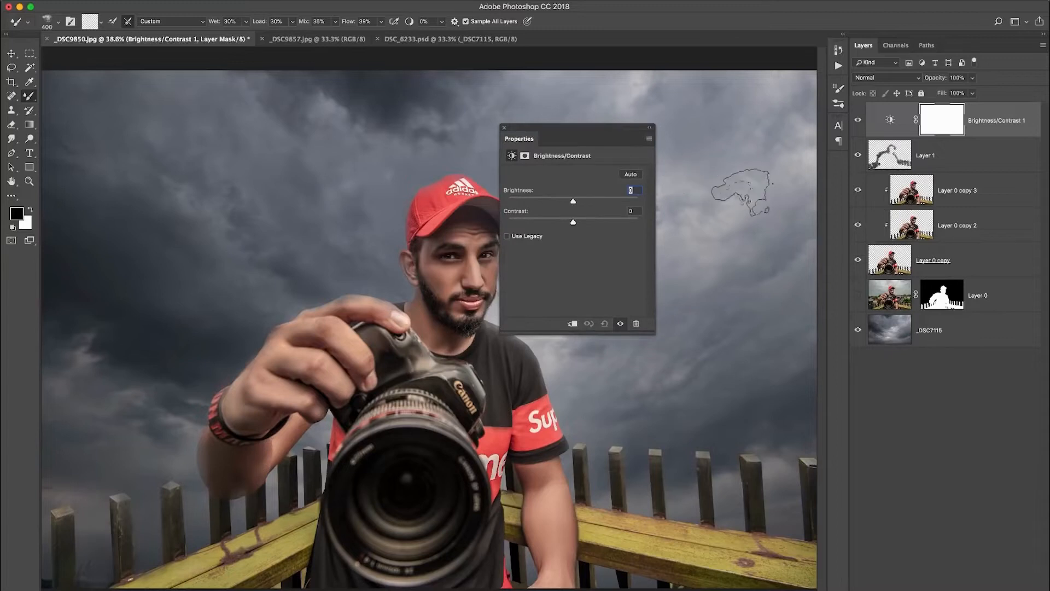
pyautogui.moveTo(572, 202); pyautogui.dragTo(527, 204)
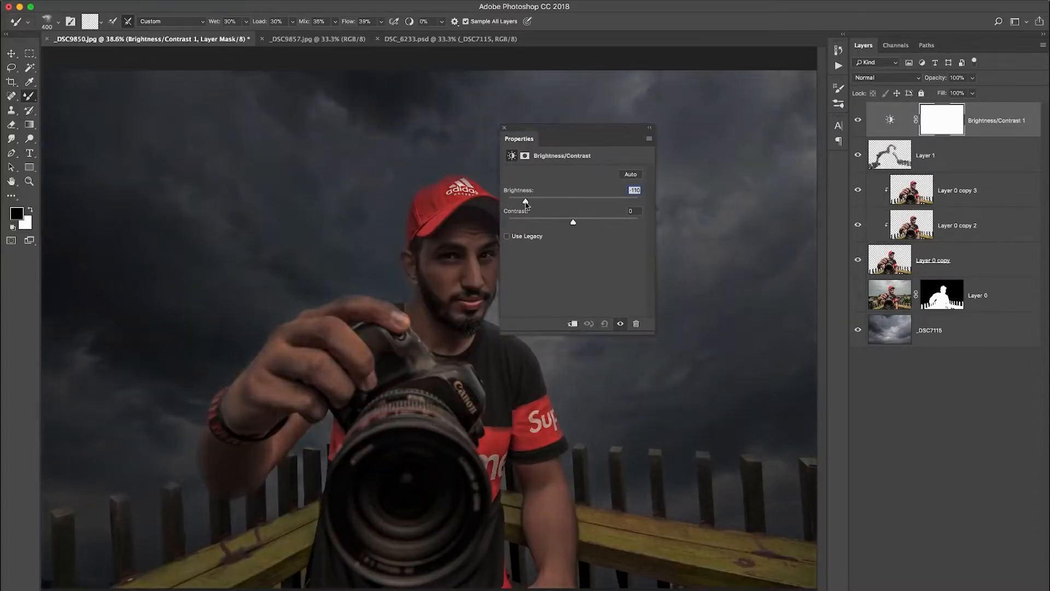
pyautogui.click(649, 128)
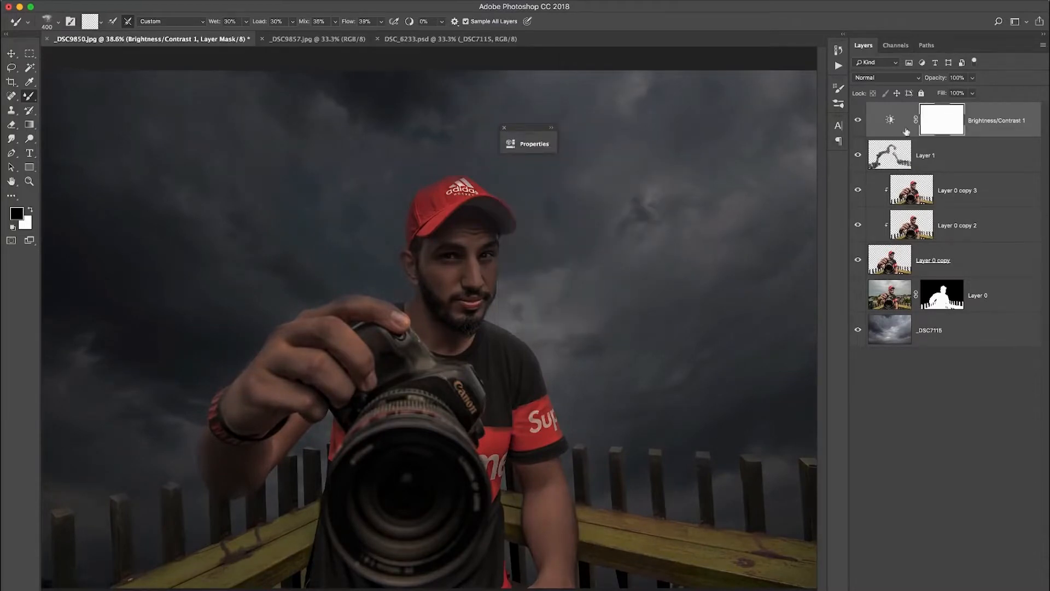
pyautogui.press('g')
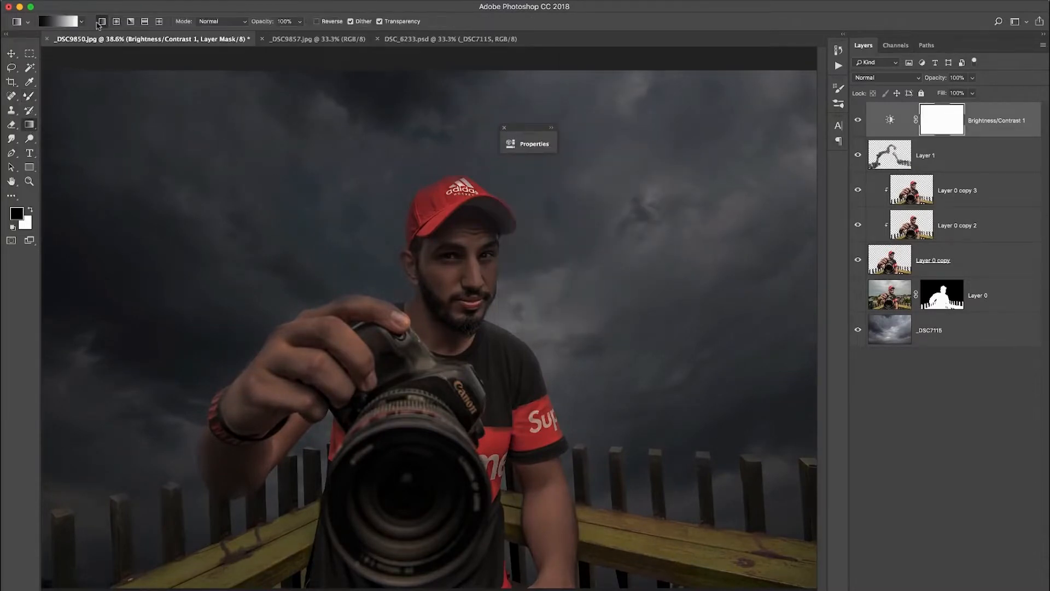
# - Try vertical linear gradients from the camera to the image's lower edge on the Brightness/Contrast 1 mask, and undo them
pyautogui.moveTo(427, 362); pyautogui.dragTo(426, 551)
pyautogui.moveTo(429, 587); pyautogui.dragTo(429, 588)
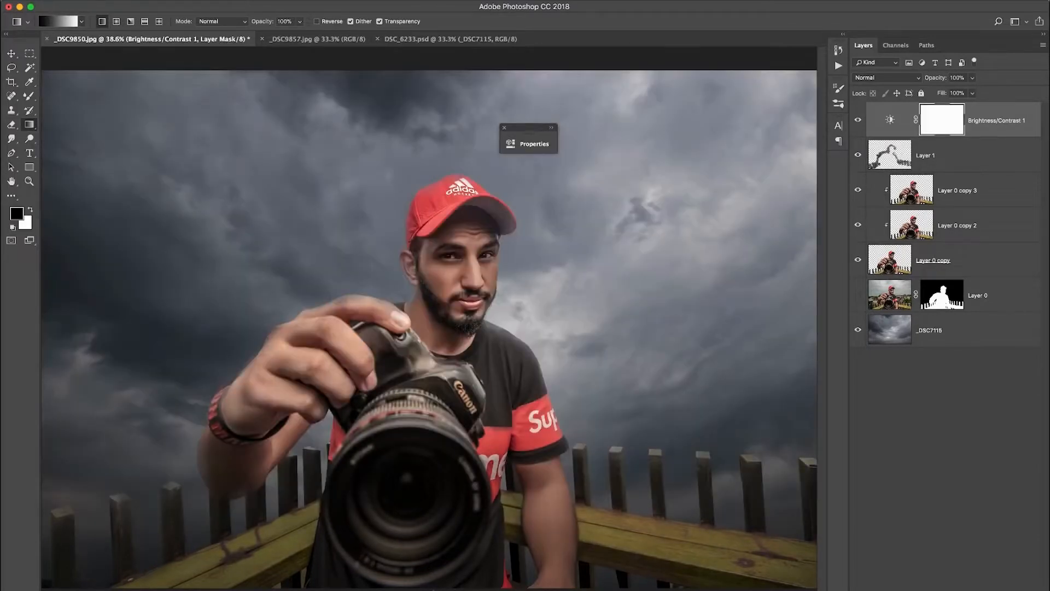
pyautogui.press('super+z')
pyautogui.moveTo(424, 375); pyautogui.dragTo(430, 590)
pyautogui.press('super+z')
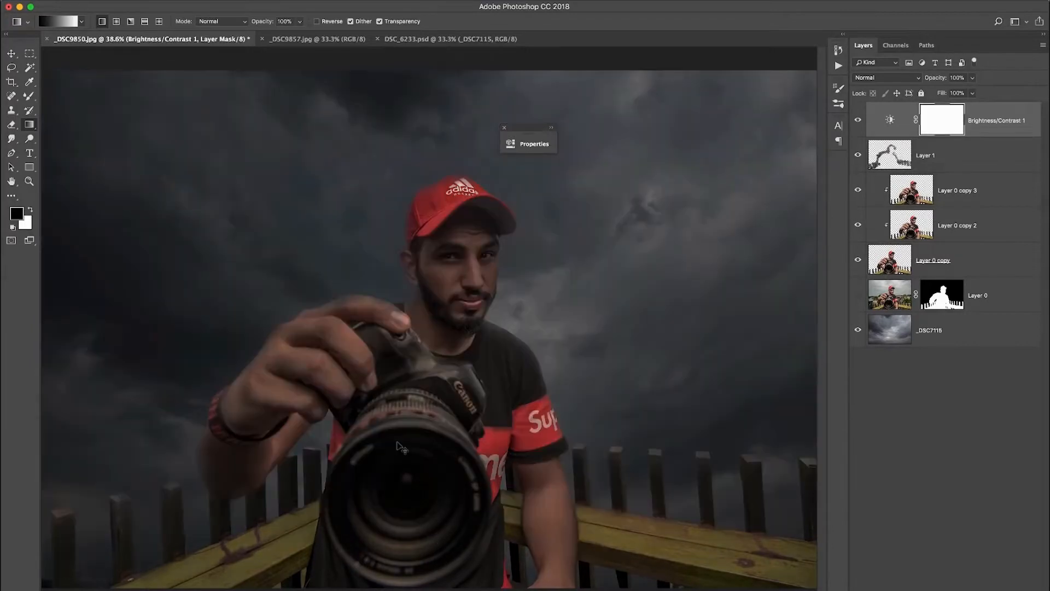
# - Restrict the Brightness/Contrast 1 darkening to the bottom of the image with a black-to-white linear gradient on its mask
pyautogui.press('super+minus')
pyautogui.moveTo(437, 365); pyautogui.dragTo(435, 589)
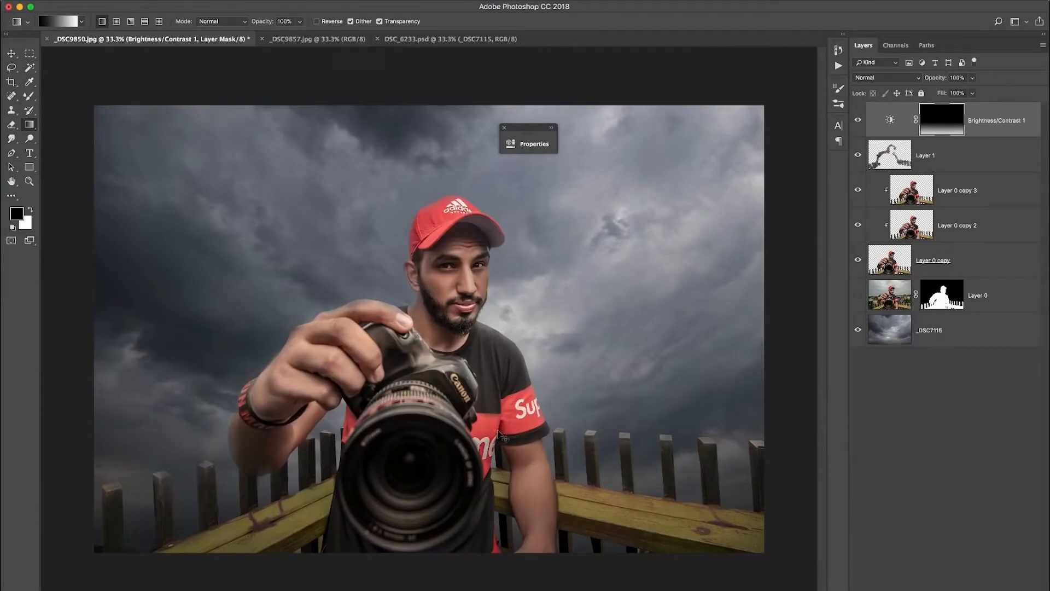
pyautogui.press('super+0')
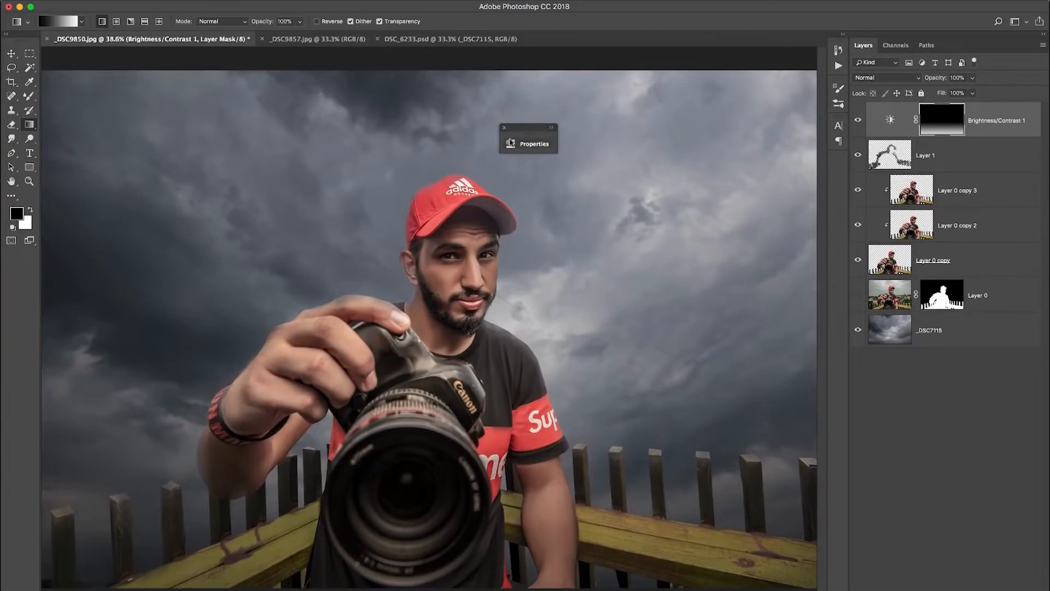
pyautogui.click(504, 127)
# - Duplicate the _DSC7115 sky layer and apply a Gaussian Blur with a 4-pixel radius to the copy
pyautogui.click(950, 398)
pyautogui.click(956, 349)
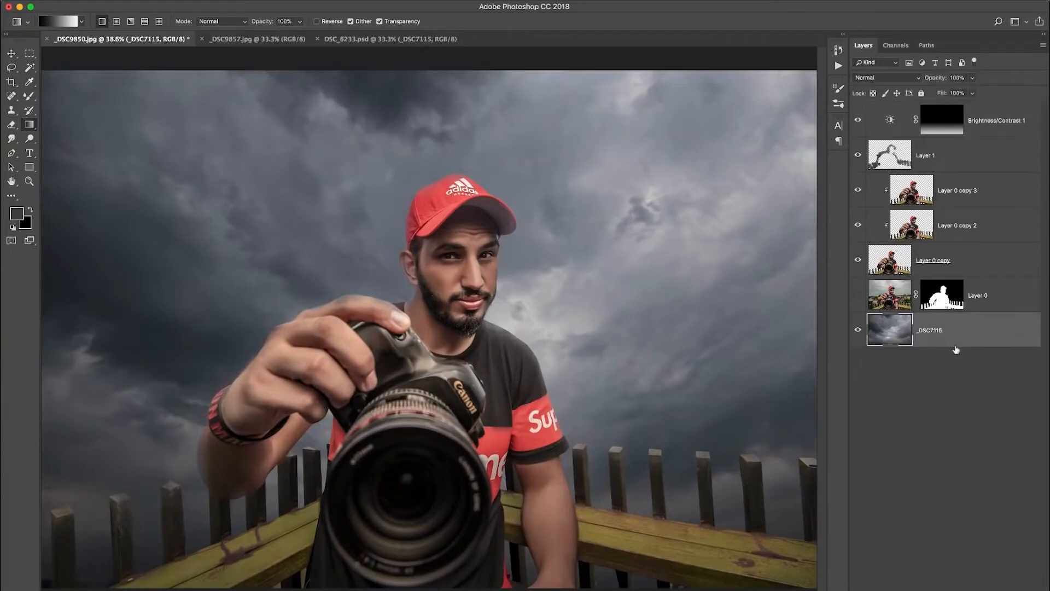
pyautogui.press('super+j')
pyautogui.click(270, 0)
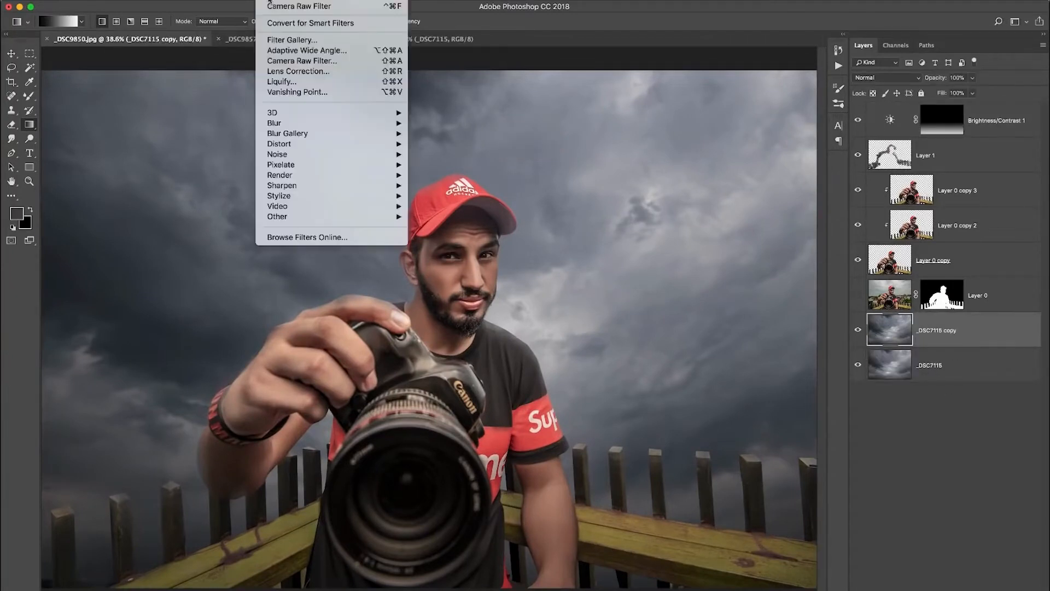
pyautogui.moveTo(322, 126)
pyautogui.click(473, 166)
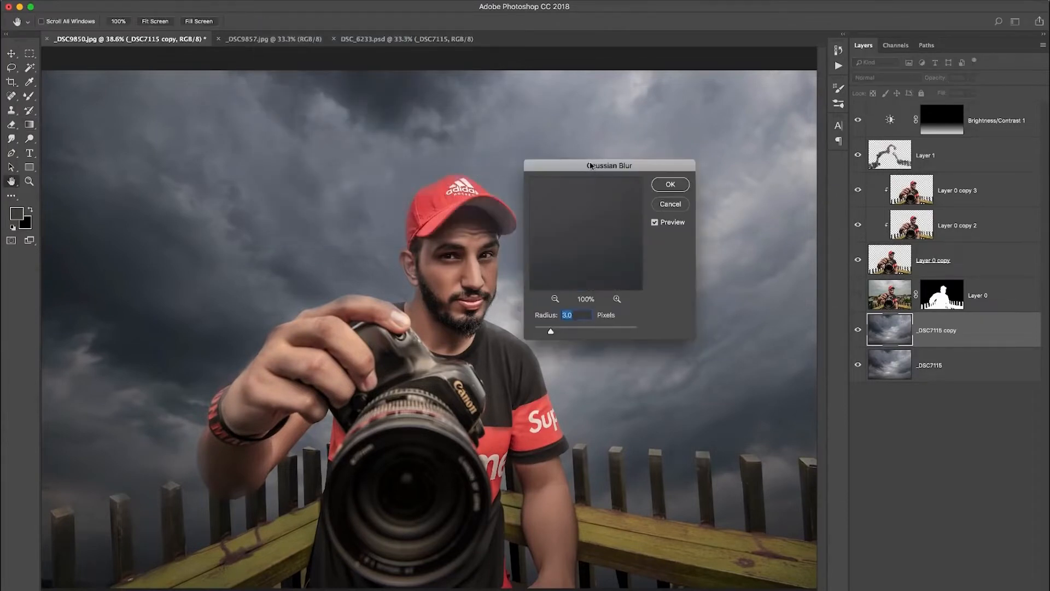
pyautogui.moveTo(594, 168); pyautogui.dragTo(688, 160)
pyautogui.moveTo(647, 327)
pyautogui.mouseDown()
pyautogui.moveTo(682, 329)
pyautogui.moveTo(642, 327)
pyautogui.mouseUp()
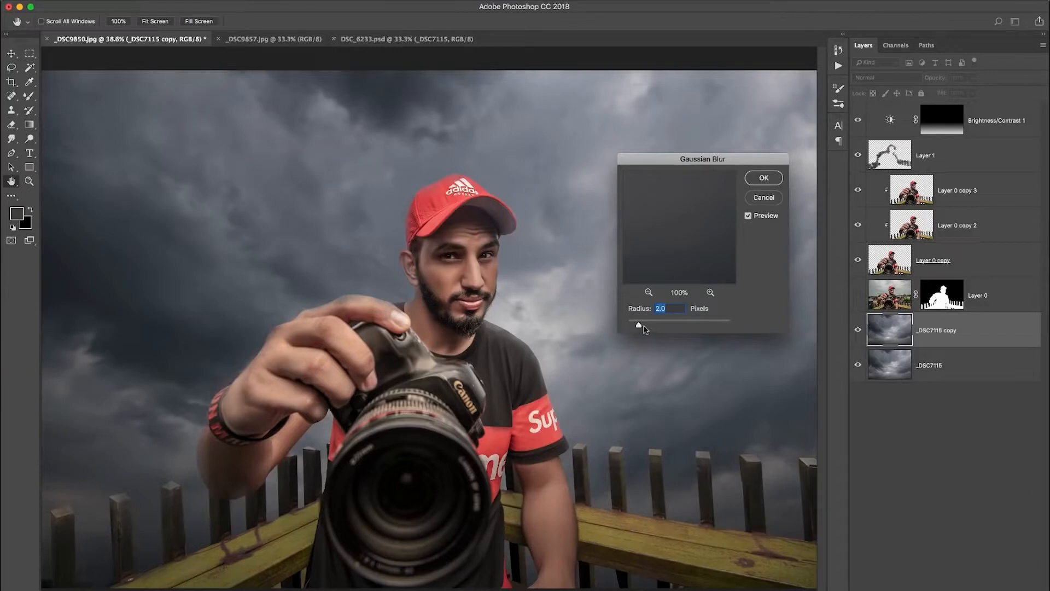
pyautogui.write('4')
pyautogui.press('Return')
# - Reduce Layer 1's opacity to 67% and add a layer mask to the _DSC7115 copy layer
pyautogui.click(947, 155)
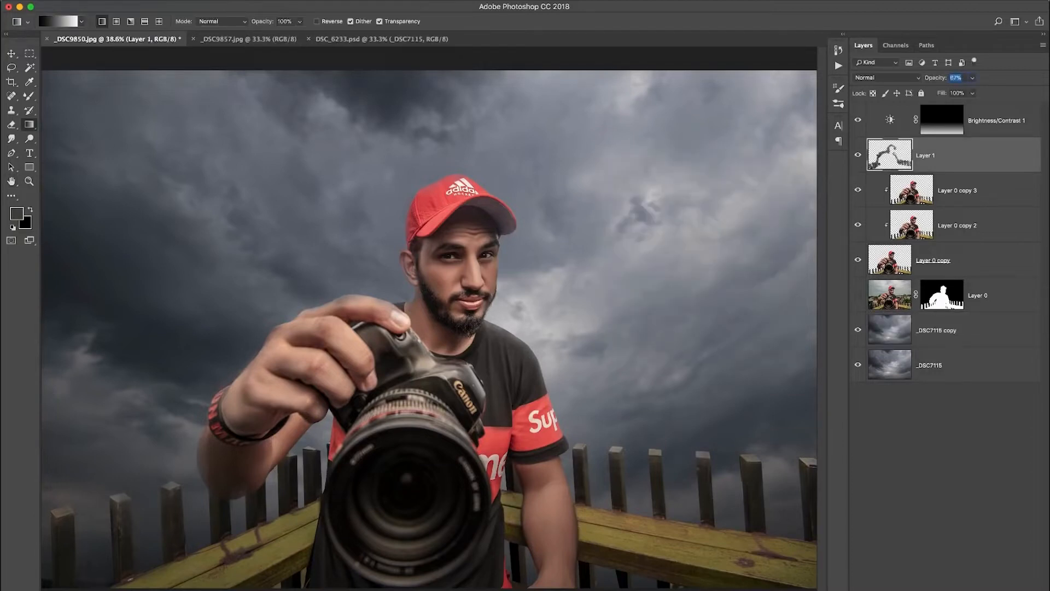
pyautogui.click(948, 330)
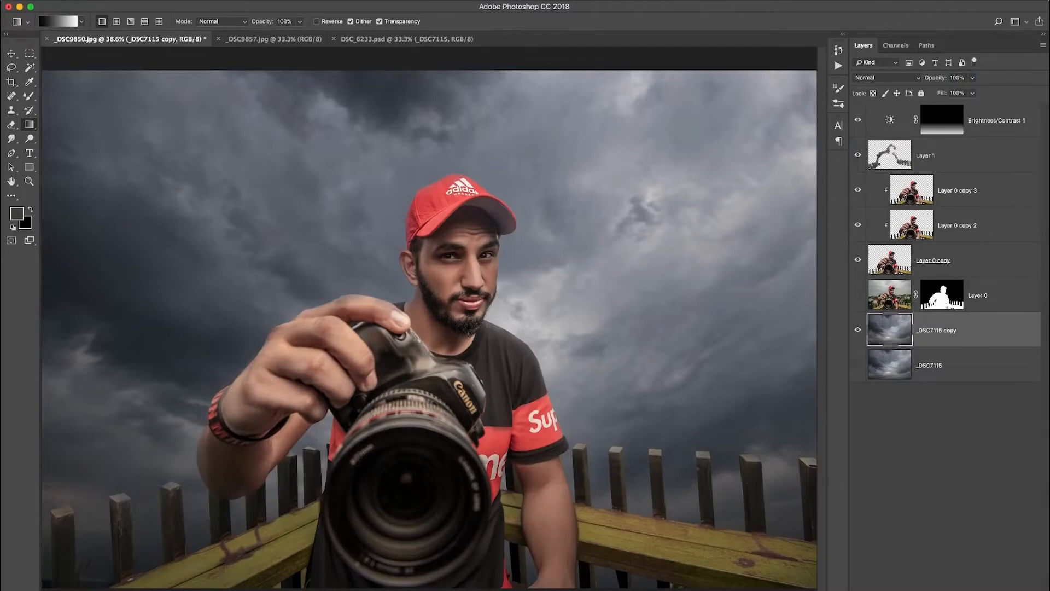
pyautogui.click(933, 589)
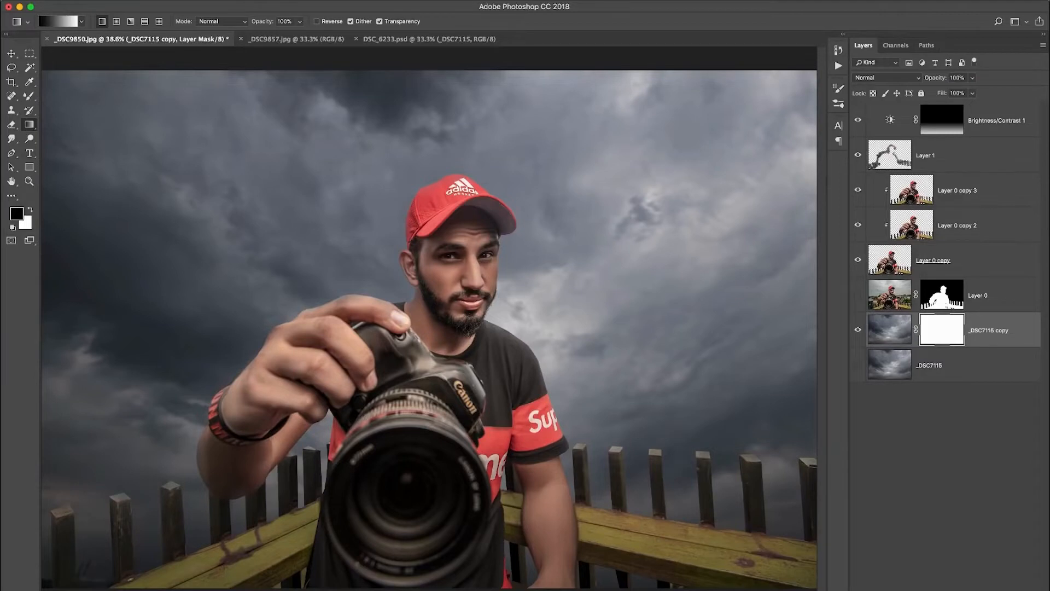
# - Fade out the lower sky behind the fence with a short linear gradient on the _DSC7115 copy mask
pyautogui.moveTo(317, 576); pyautogui.dragTo(317, 170)
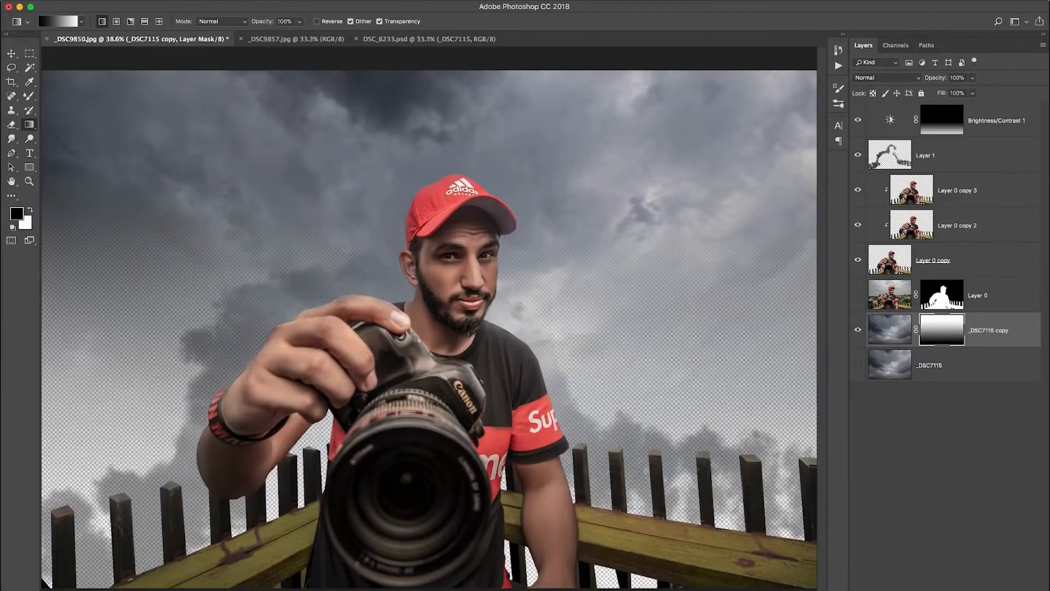
pyautogui.press('super+z')
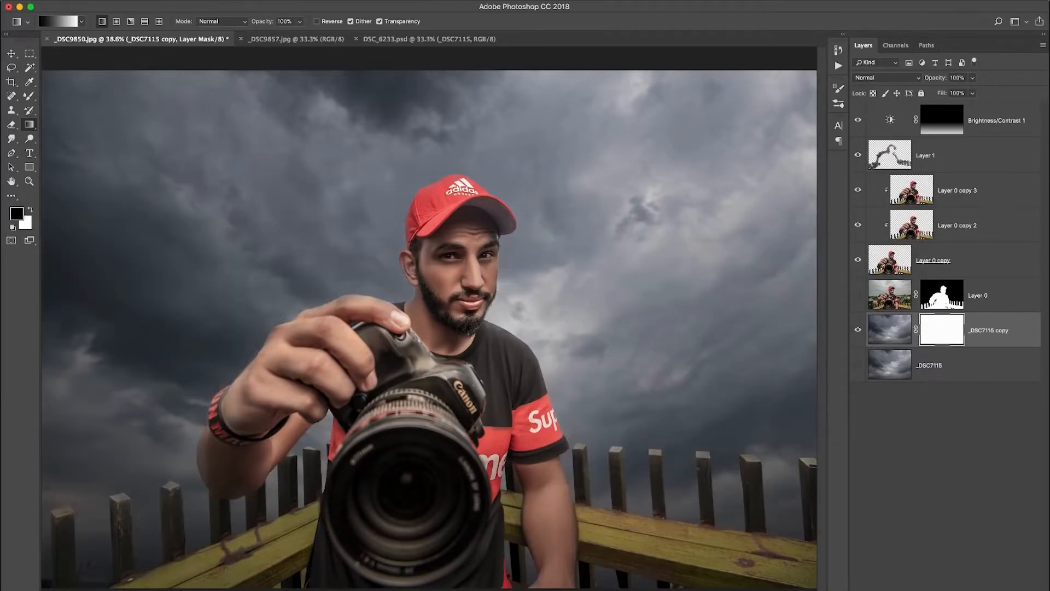
pyautogui.press('super+z')
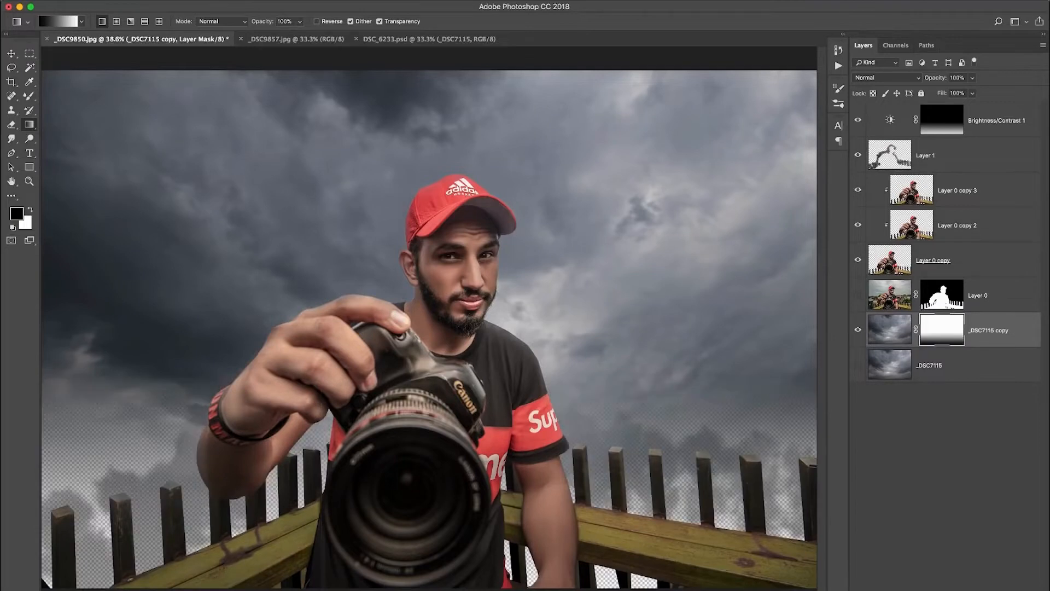
# - Add a Solid Color fill layer in dark grey #1b1b1b directly above the _DSC7115 layer
pyautogui.click(930, 366)
pyautogui.click(955, 588)
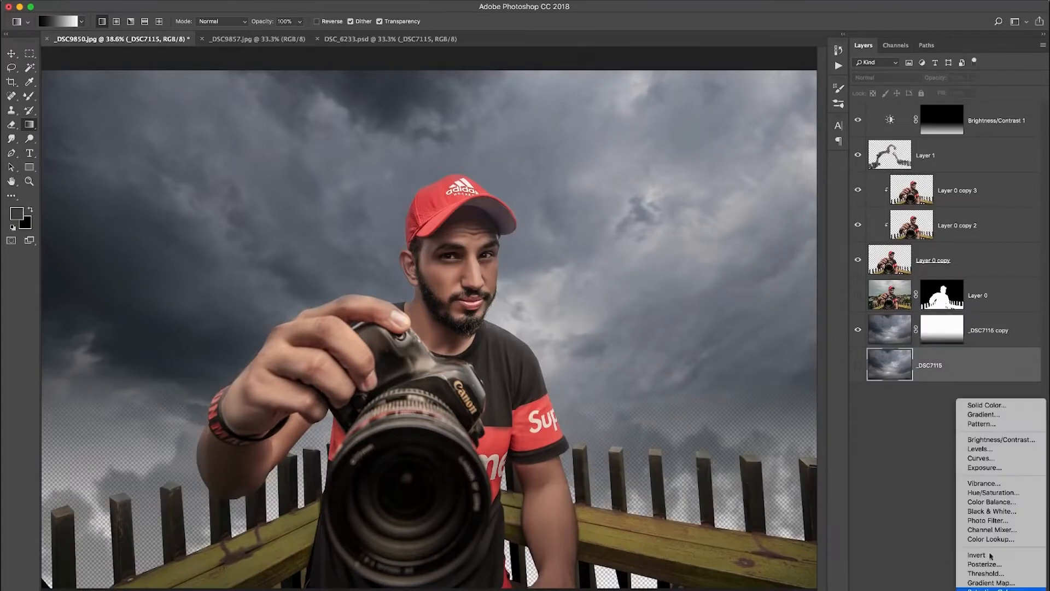
pyautogui.click(991, 406)
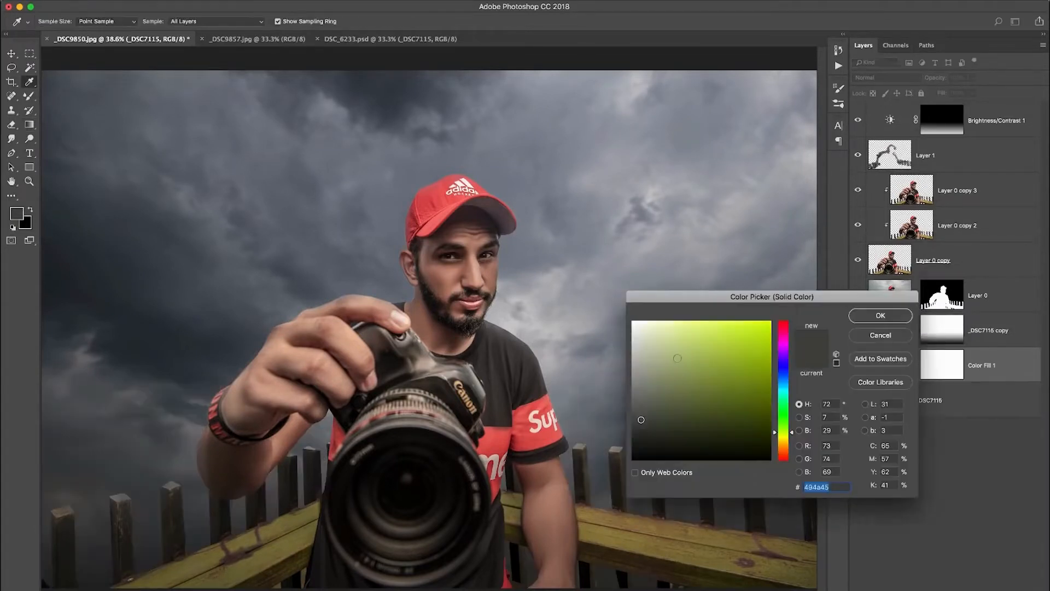
pyautogui.moveTo(644, 429)
pyautogui.mouseDown()
pyautogui.moveTo(622, 455)
pyautogui.moveTo(618, 446)
pyautogui.mouseUp()
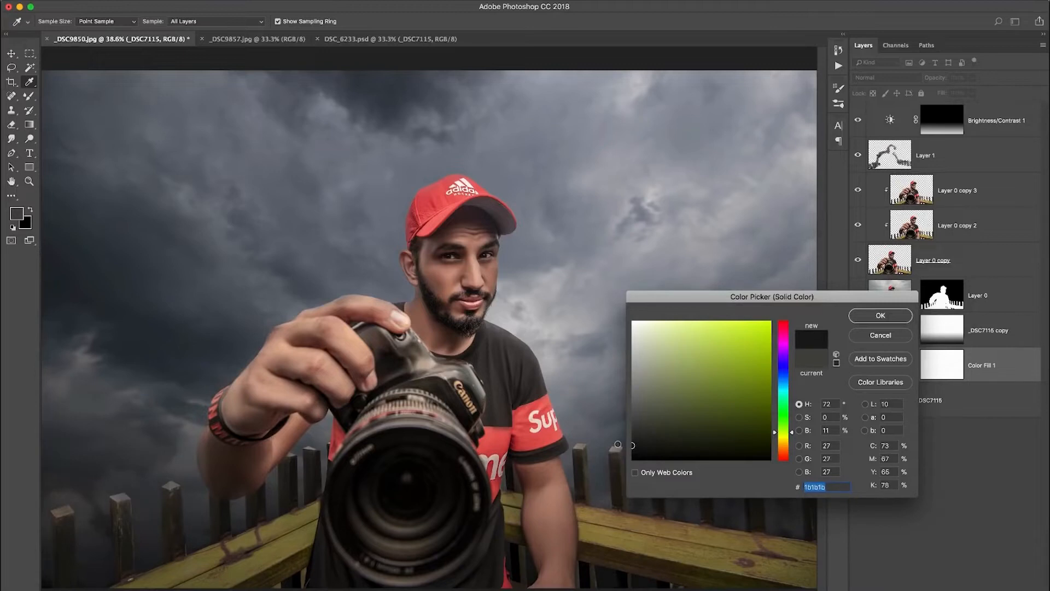
pyautogui.click(868, 318)
pyautogui.click(910, 437)
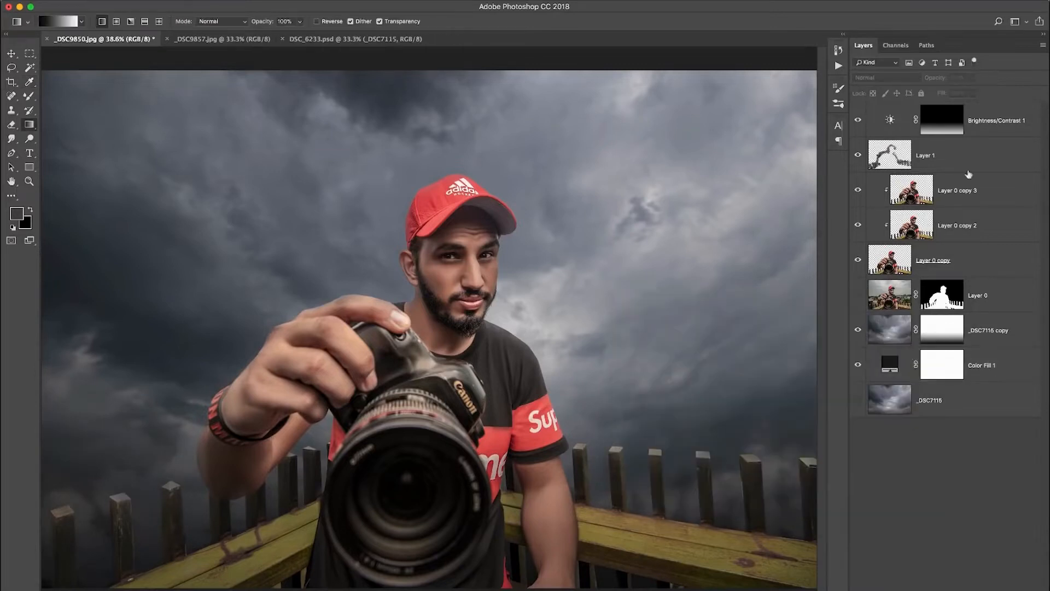
# - Add a second Brightness/Contrast adjustment above Brightness/Contrast 1 and set its brightness to -76
pyautogui.click(977, 129)
pyautogui.click(953, 590)
pyautogui.click(936, 474)
pyautogui.click(953, 590)
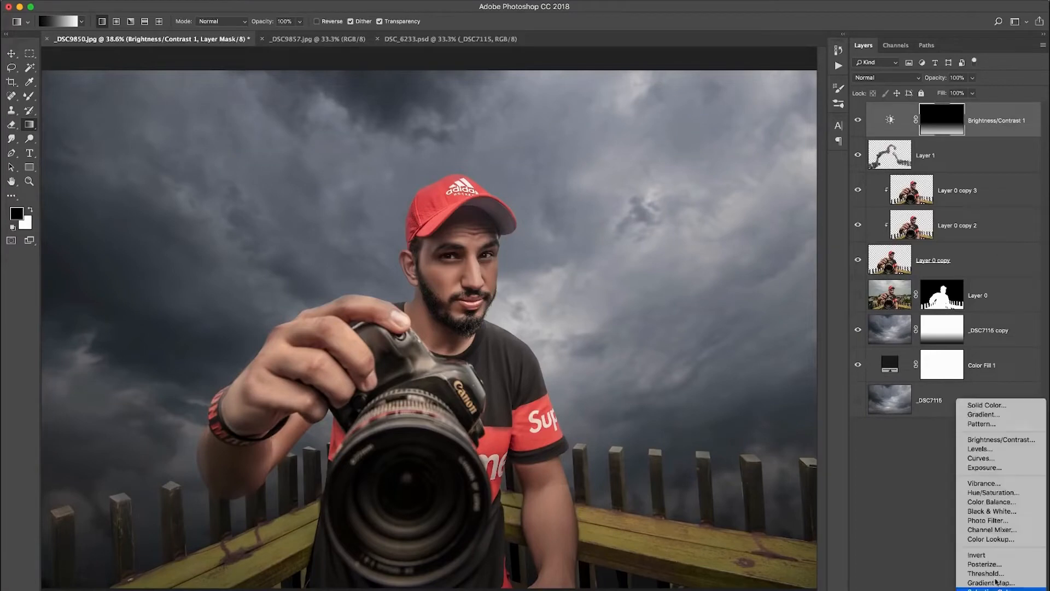
pyautogui.click(1002, 441)
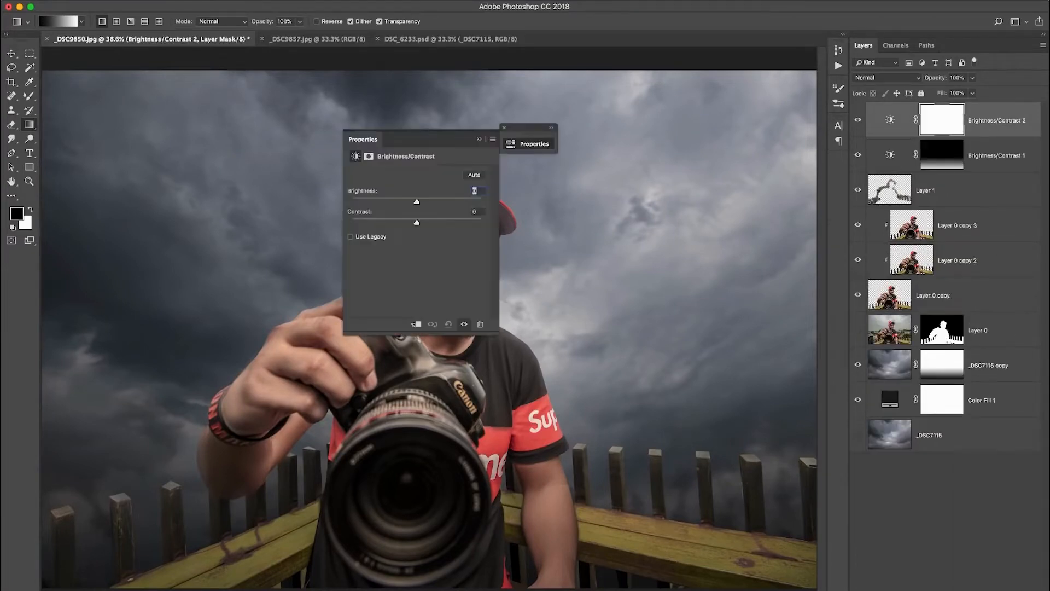
pyautogui.moveTo(465, 139); pyautogui.dragTo(638, 130)
pyautogui.moveTo(590, 193); pyautogui.dragTo(557, 194)
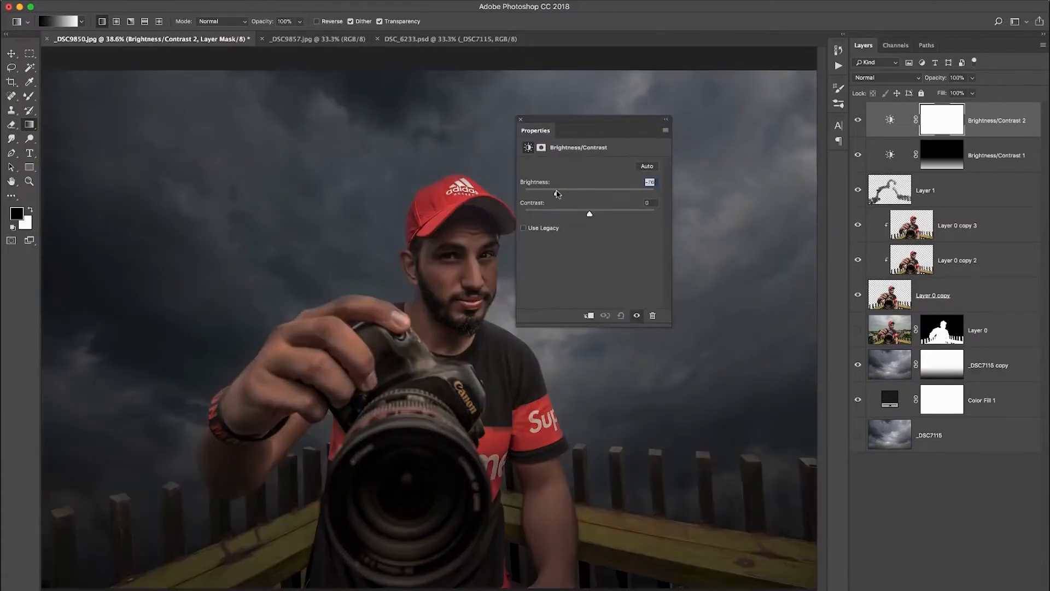
# - Create a vignette by drawing a black-to-white radial gradient from the man's face outward on the Brightness/Contrast 2 mask
pyautogui.click(667, 120)
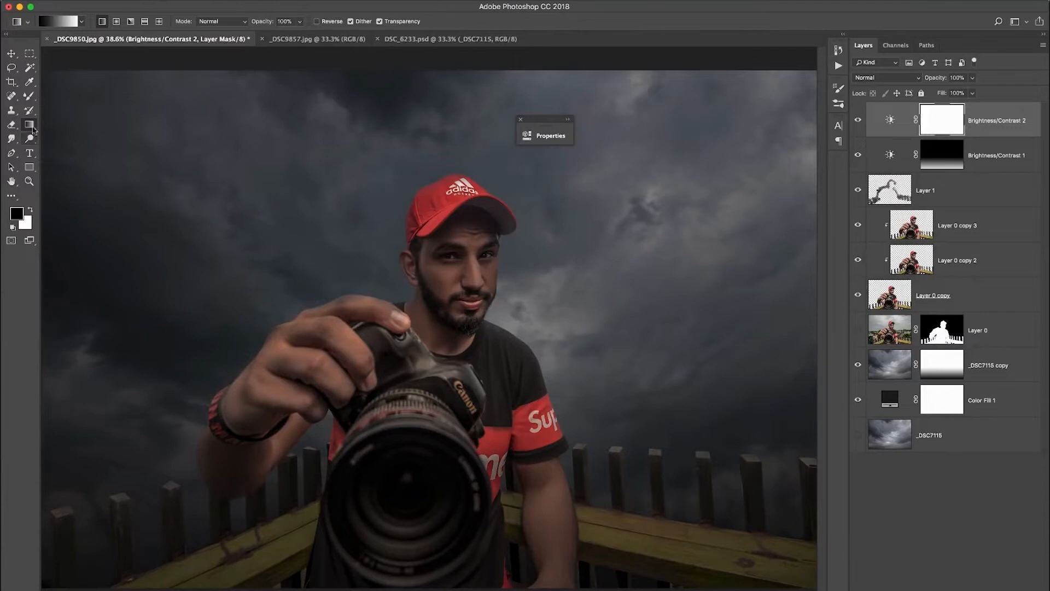
pyautogui.click(116, 21)
pyautogui.moveTo(455, 266); pyautogui.dragTo(766, 544)
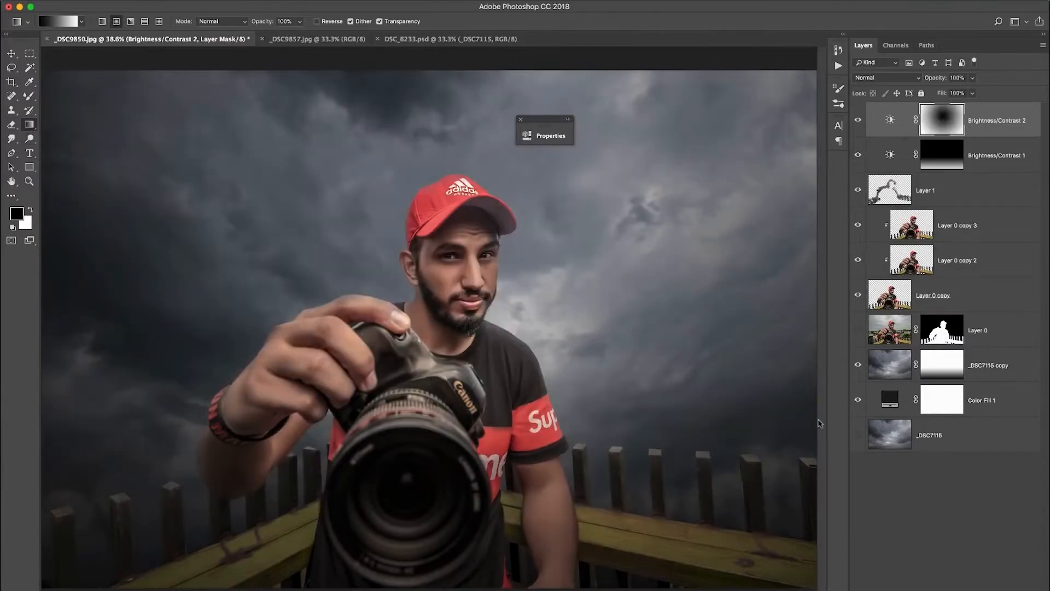
# - Soften the vignette by raising the brightness of the Brightness/Contrast 2 adjustment to -62
pyautogui.click(857, 120)
pyautogui.click(858, 121)
pyautogui.doubleClick(893, 124)
pyautogui.moveTo(394, 131); pyautogui.dragTo(643, 133)
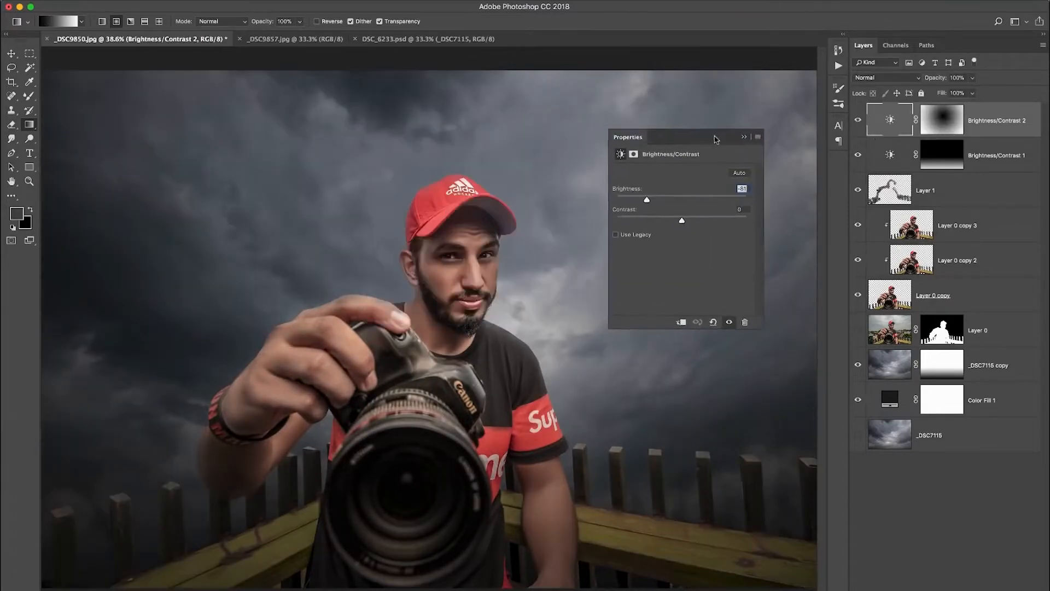
pyautogui.moveTo(647, 199); pyautogui.dragTo(662, 201)
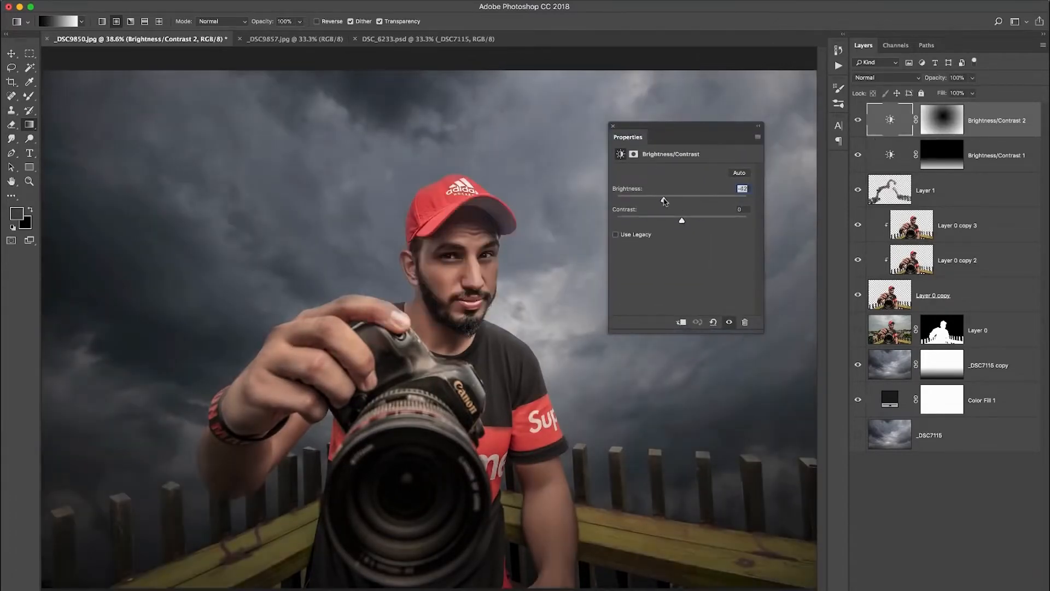
pyautogui.click(758, 126)
pyautogui.click(943, 501)
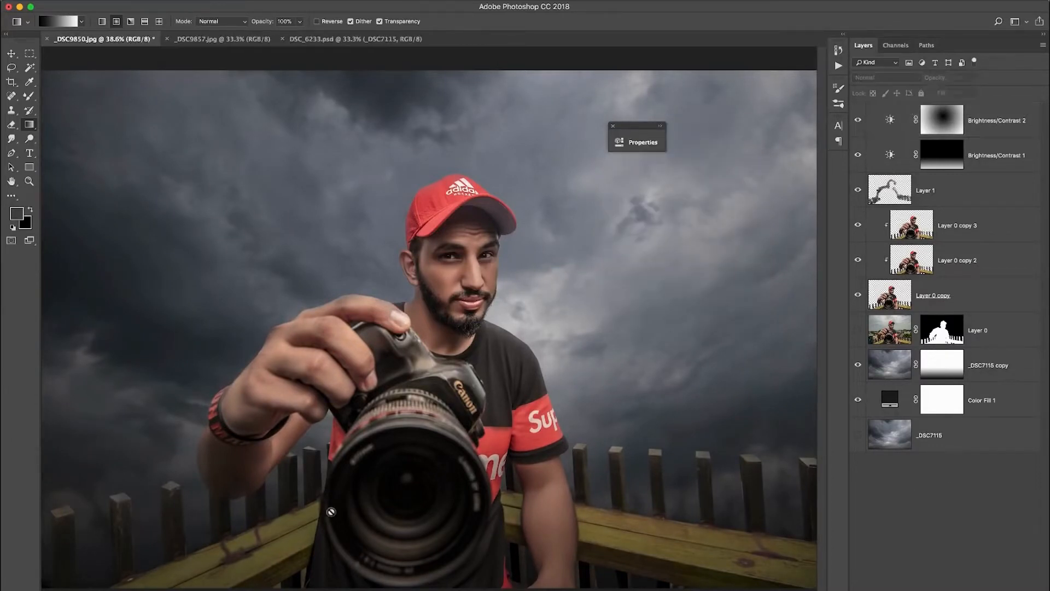
# - Compare the image with the _DSC7115 copy and Brightness/Contrast 1 layers hidden and shown
pyautogui.click(986, 125)
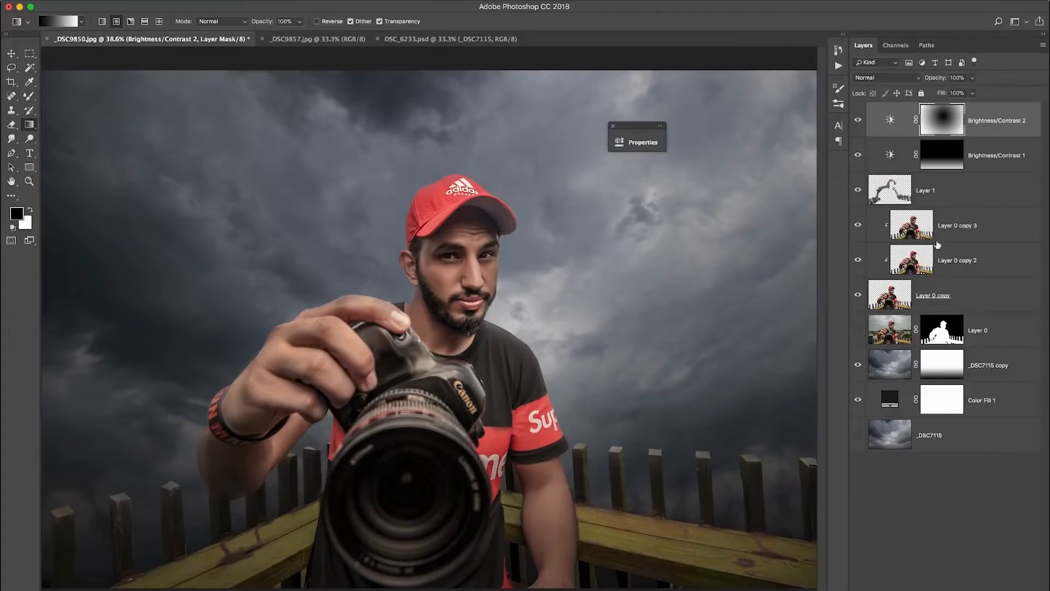
pyautogui.click(859, 366)
pyautogui.click(858, 365)
pyautogui.click(859, 156)
pyautogui.click(858, 155)
# - Select the Brightness/Contrast 1 mask and set up the regular Brush tool with a Soft Round tip
pyautogui.click(946, 162)
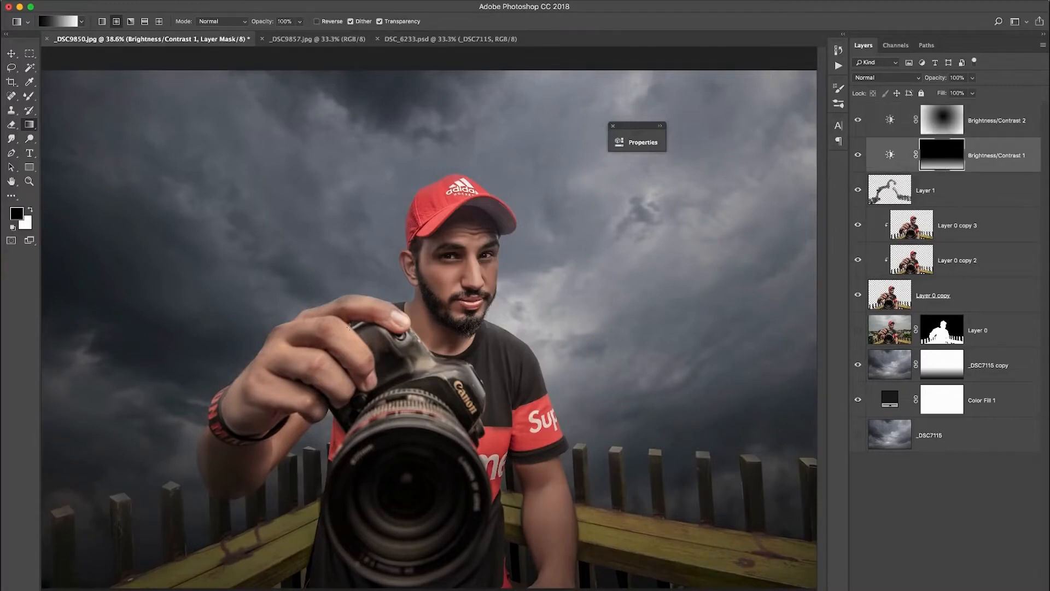
pyautogui.press('b')
pyautogui.rightClick(345, 196)
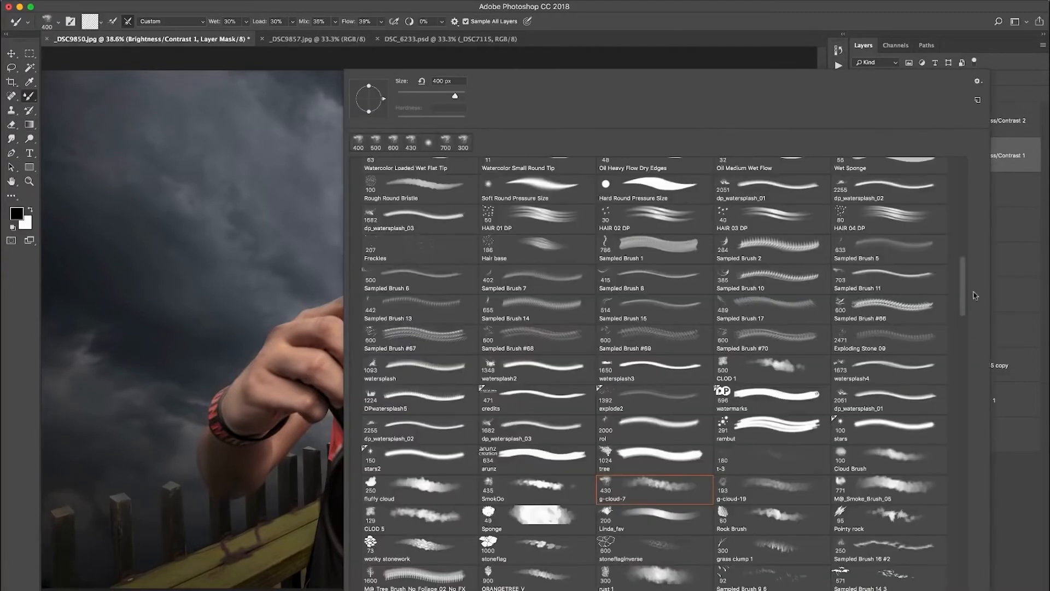
pyautogui.scroll(15, 971, 300)
pyautogui.click(401, 189)
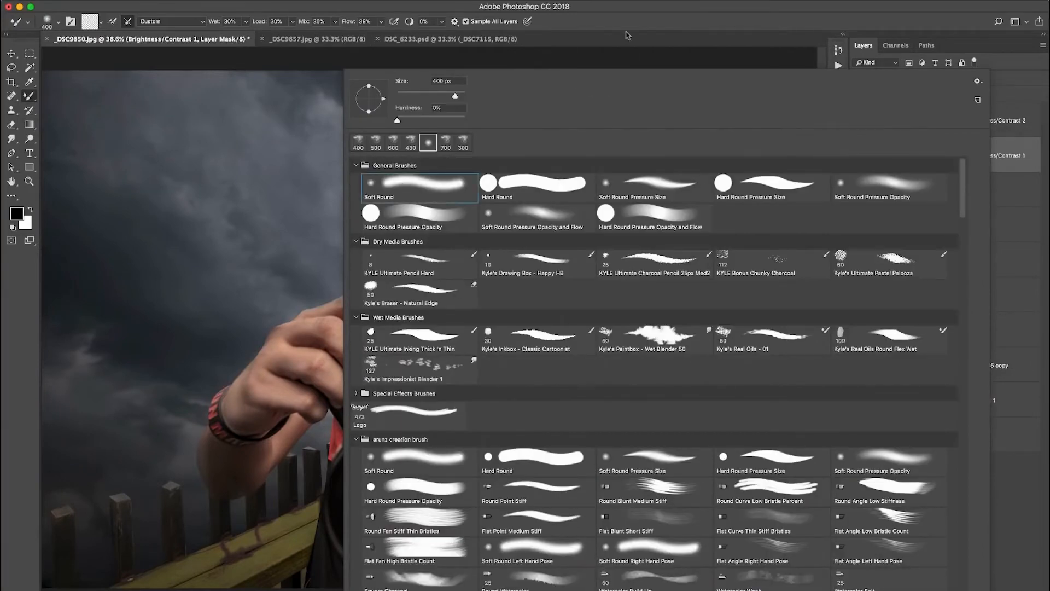
pyautogui.click(627, 37)
pyautogui.rightClick(35, 101)
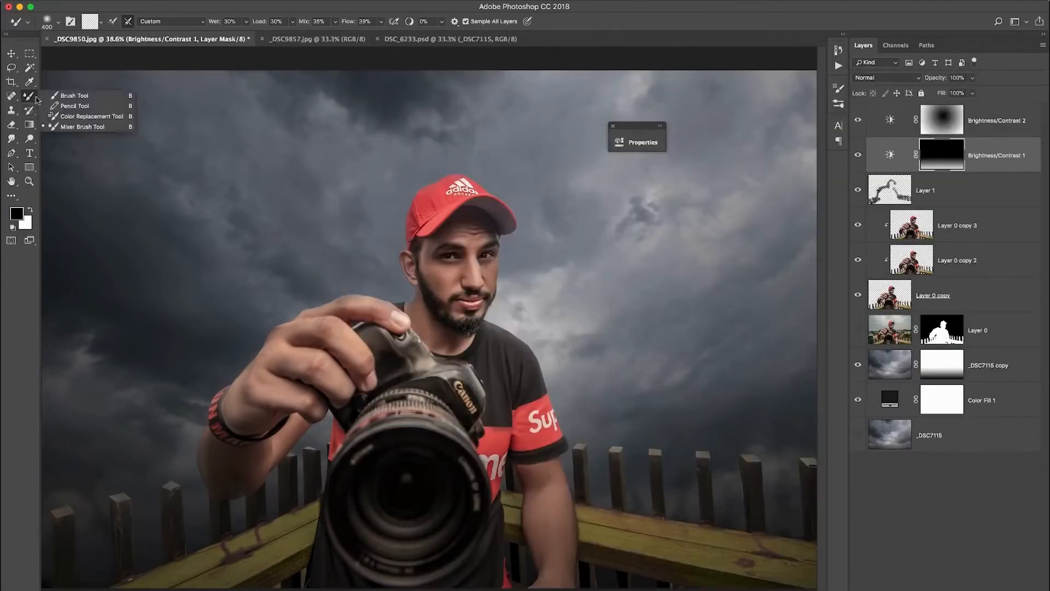
pyautogui.click(66, 95)
pyautogui.rightClick(34, 99)
pyautogui.click(68, 96)
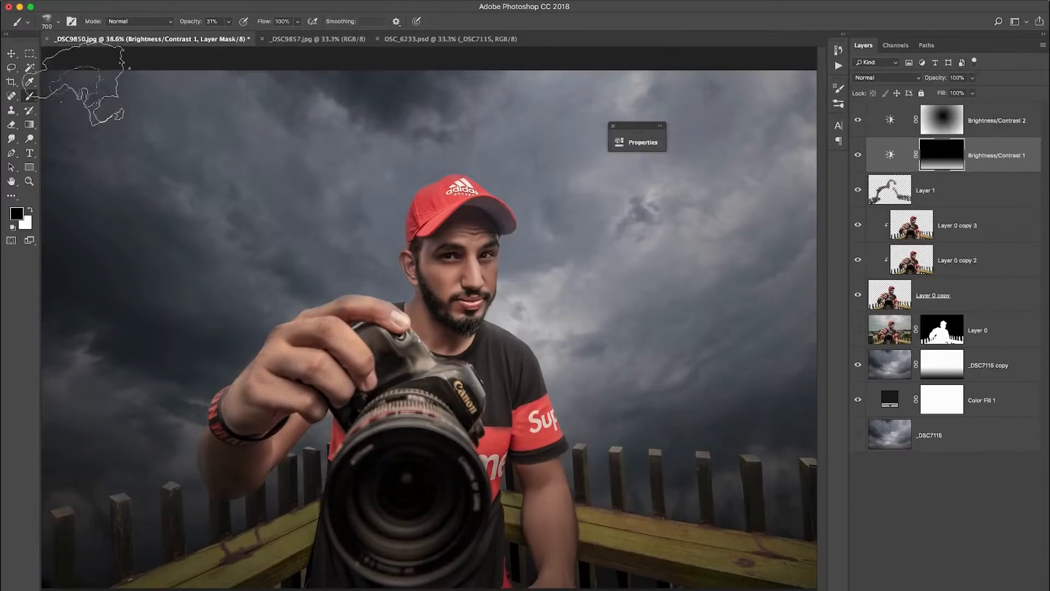
pyautogui.rightClick(260, 111)
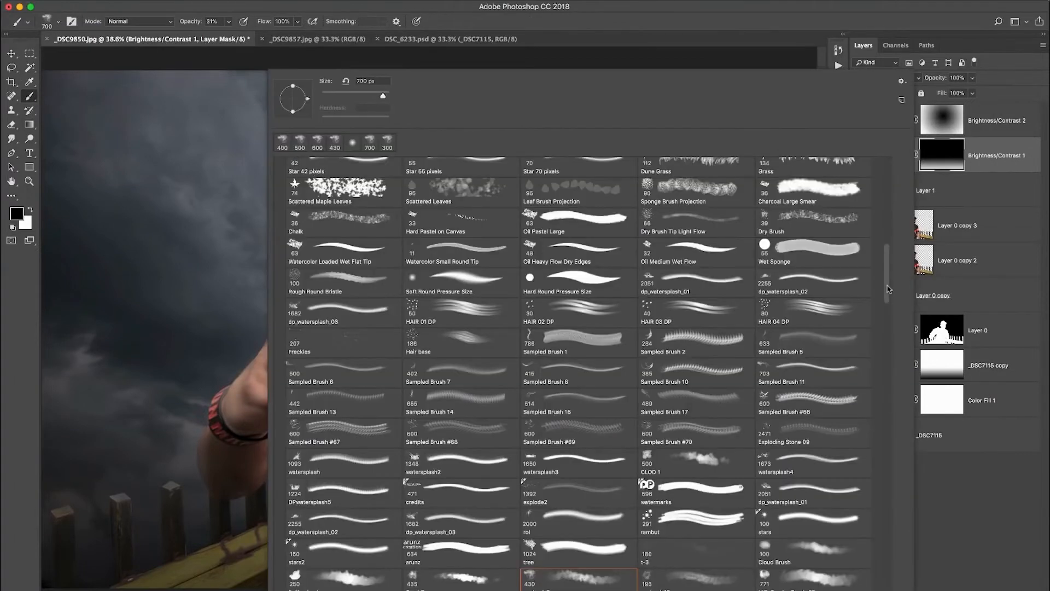
pyautogui.moveTo(888, 291); pyautogui.dragTo(896, 163)
pyautogui.click(616, 21)
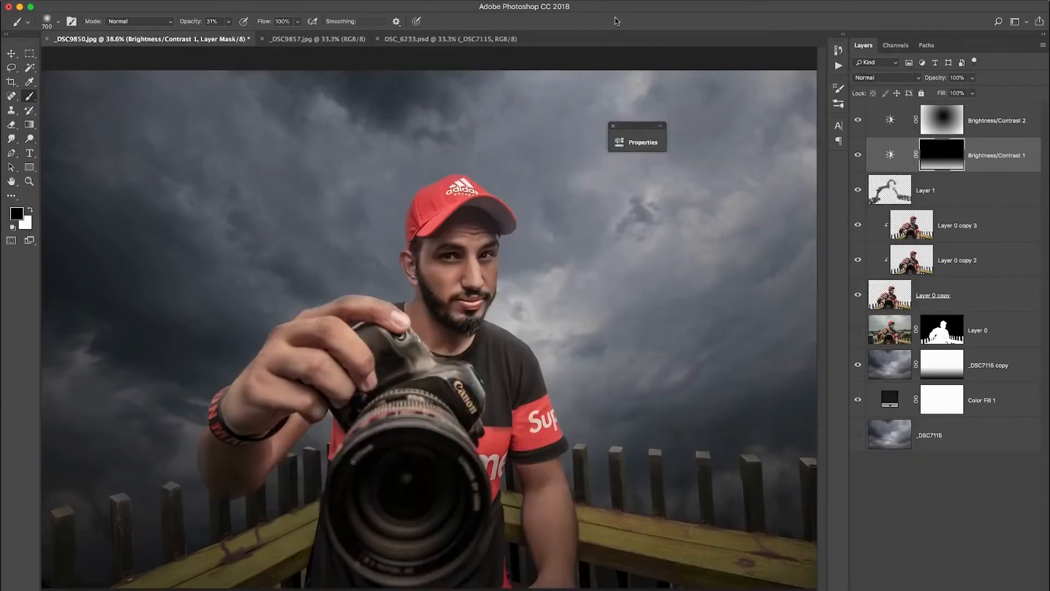
# - Paint black with a roughly 300 px brush over the wooden fence rails on the Brightness/Contrast 1 mask to lift the darkening
pyautogui.press('[')
pyautogui.press('[')
pyautogui.press('[')
pyautogui.press('[')
pyautogui.moveTo(307, 530); pyautogui.dragTo(164, 588)
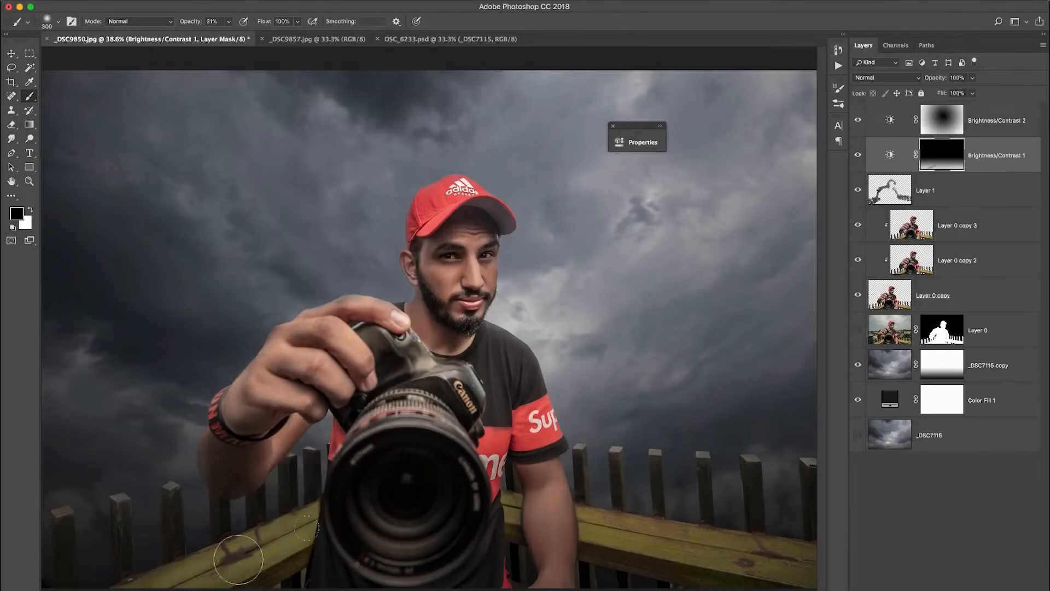
pyautogui.moveTo(518, 492)
pyautogui.mouseDown()
pyautogui.moveTo(500, 496)
pyautogui.moveTo(511, 502)
pyautogui.mouseUp()
pyautogui.press(']')
pyautogui.moveTo(583, 521)
pyautogui.mouseDown()
pyautogui.moveTo(744, 549)
pyautogui.moveTo(698, 555)
pyautogui.moveTo(772, 564)
pyautogui.mouseUp()
pyautogui.press('[')
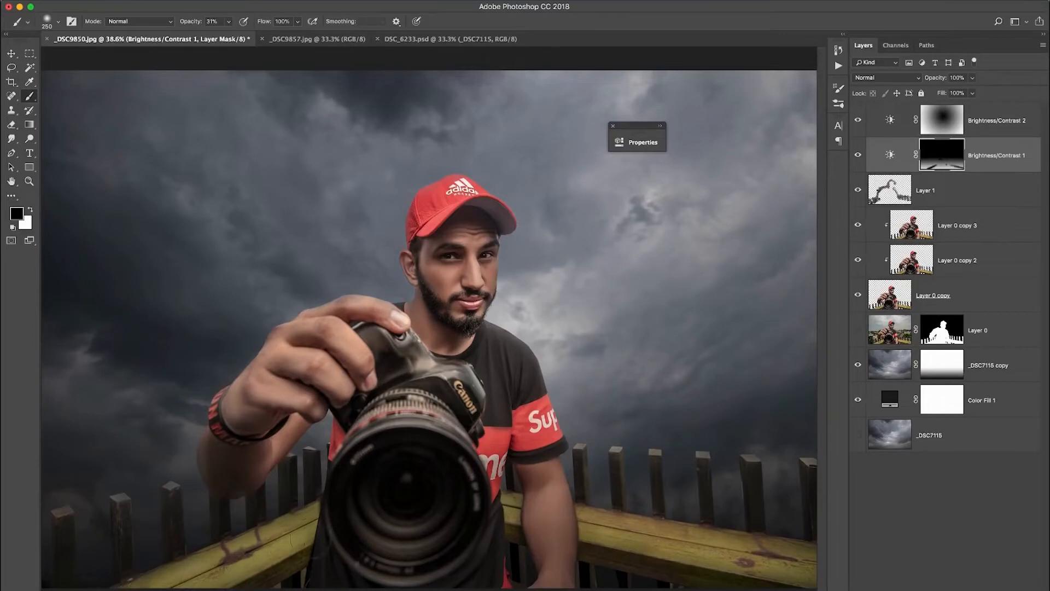
# - Paint black with a small soft brush over the fence post tops on the Brightness/Contrast 1 mask
pyautogui.press('[')
pyautogui.press('[')
pyautogui.press('[')
pyautogui.press('[')
pyautogui.press('[')
pyautogui.press('[')
pyautogui.press('[')
pyautogui.press('[')
pyautogui.press('[')
pyautogui.press('[')
pyautogui.press(']')
pyautogui.press(']')
pyautogui.press(']')
pyautogui.click(985, 229)
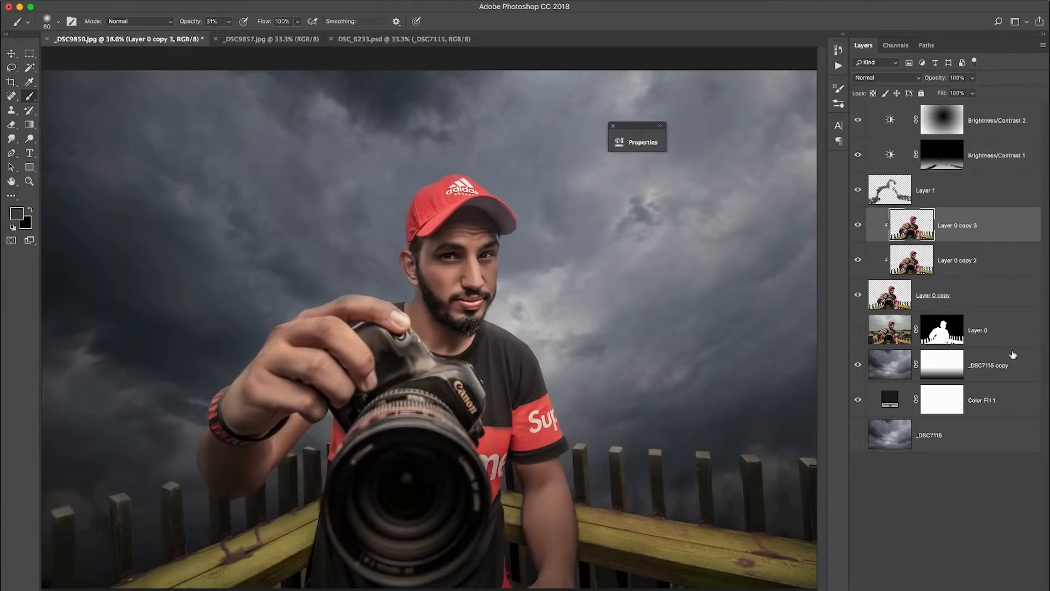
pyautogui.click(959, 590)
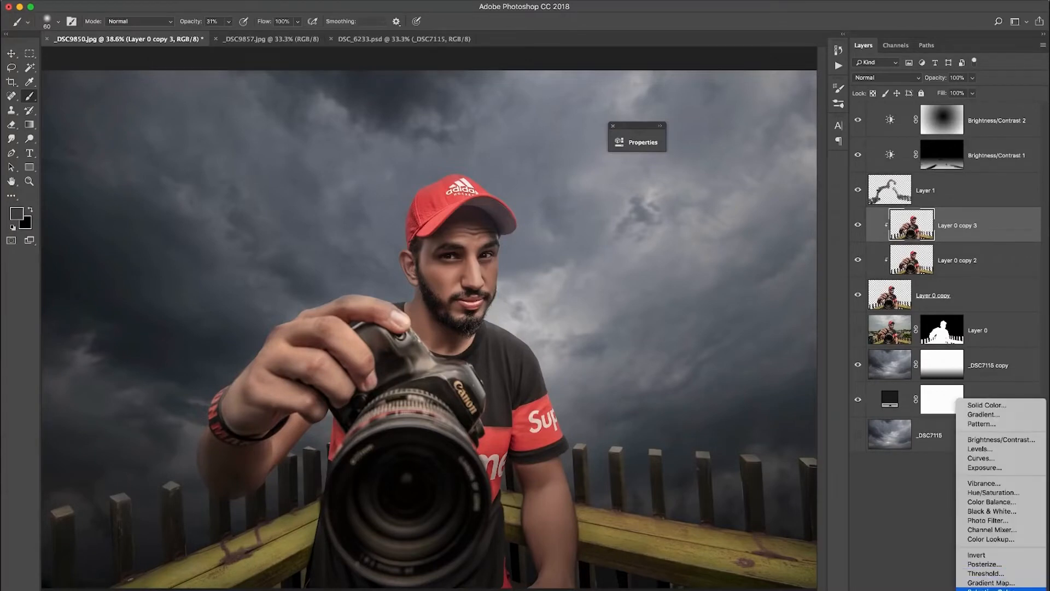
pyautogui.click(990, 583)
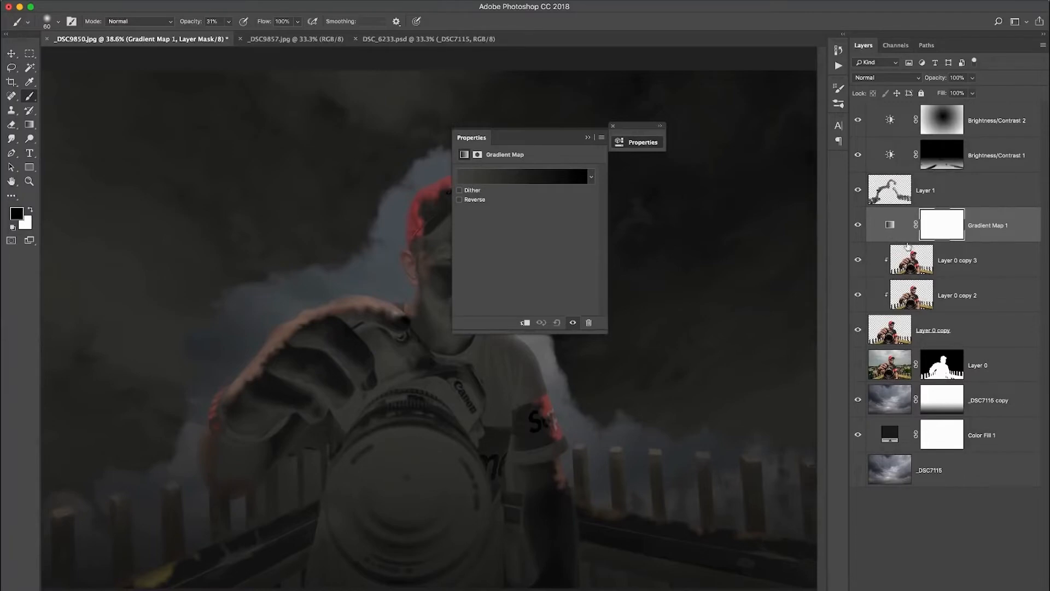
pyautogui.hotkey('ctrl', 'z')
# - Add a Gradient Map adjustment directly above Layer 1 using the black-to-white gradient preset
pyautogui.click(999, 191)
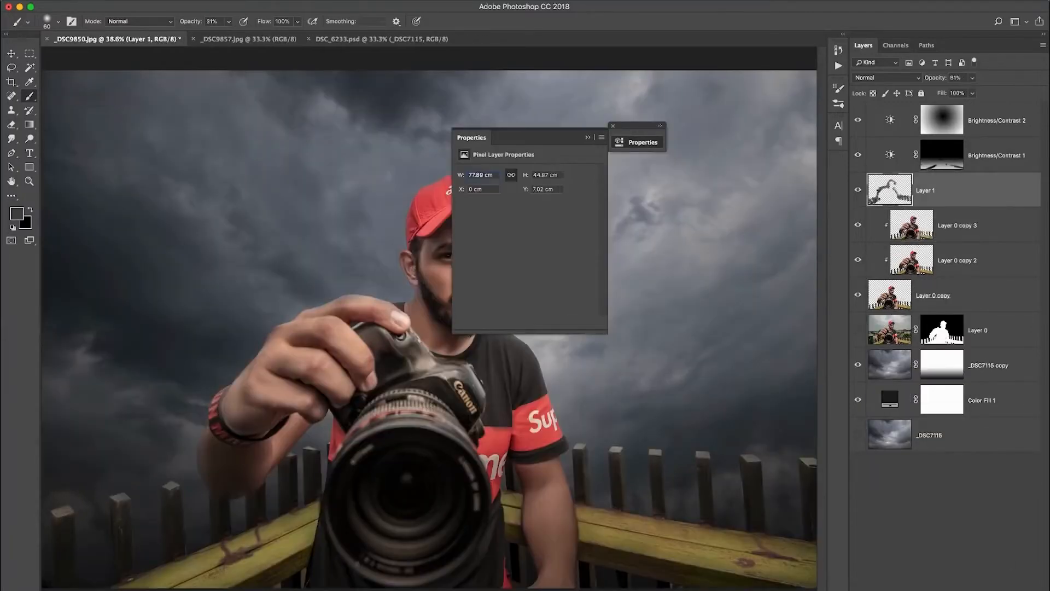
pyautogui.click(959, 590)
pyautogui.click(1003, 583)
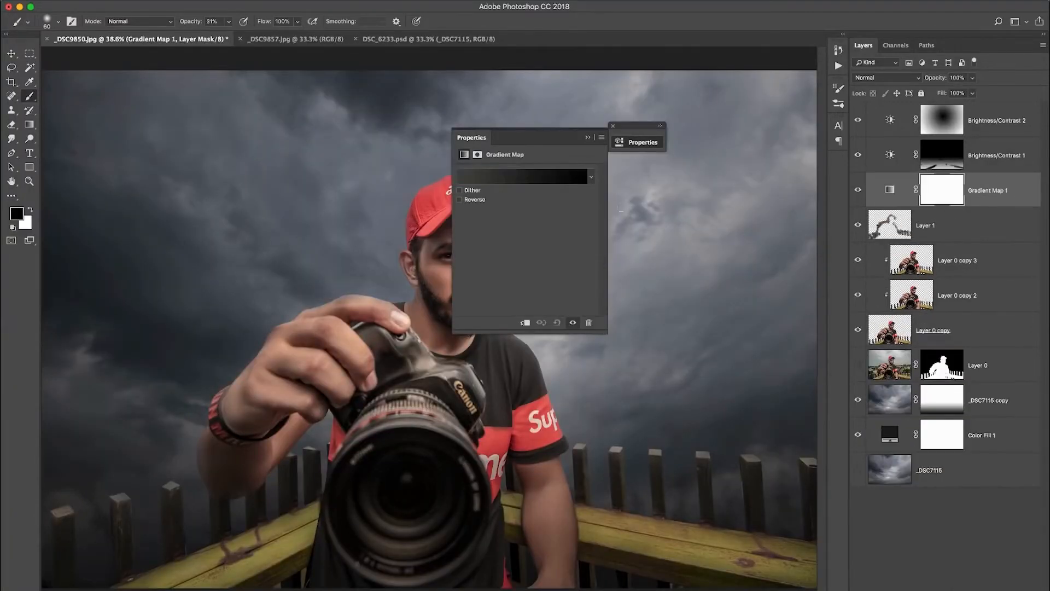
pyautogui.moveTo(556, 138); pyautogui.dragTo(642, 116)
pyautogui.click(624, 151)
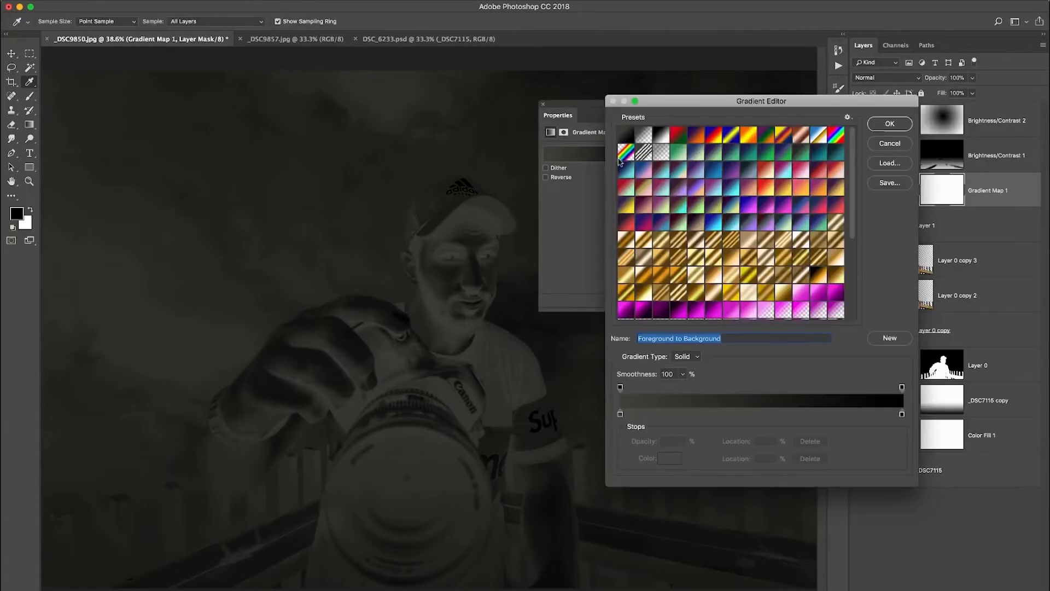
pyautogui.click(661, 135)
pyautogui.click(891, 124)
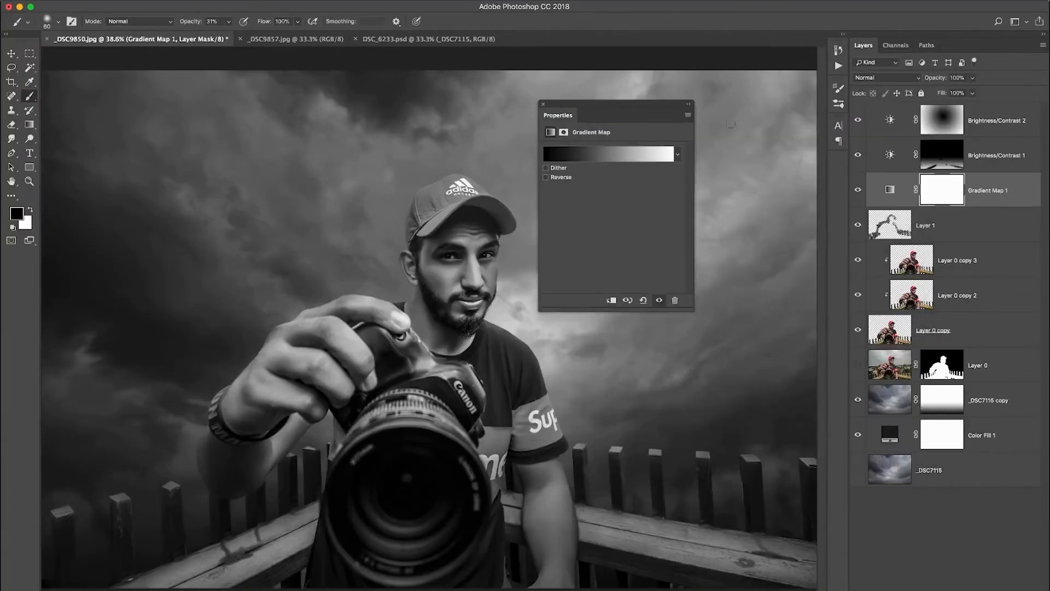
# - Reduce the Gradient Map 1 layer's opacity to 44% and compare the image with and without it
pyautogui.click(689, 105)
pyautogui.moveTo(934, 80); pyautogui.dragTo(904, 79)
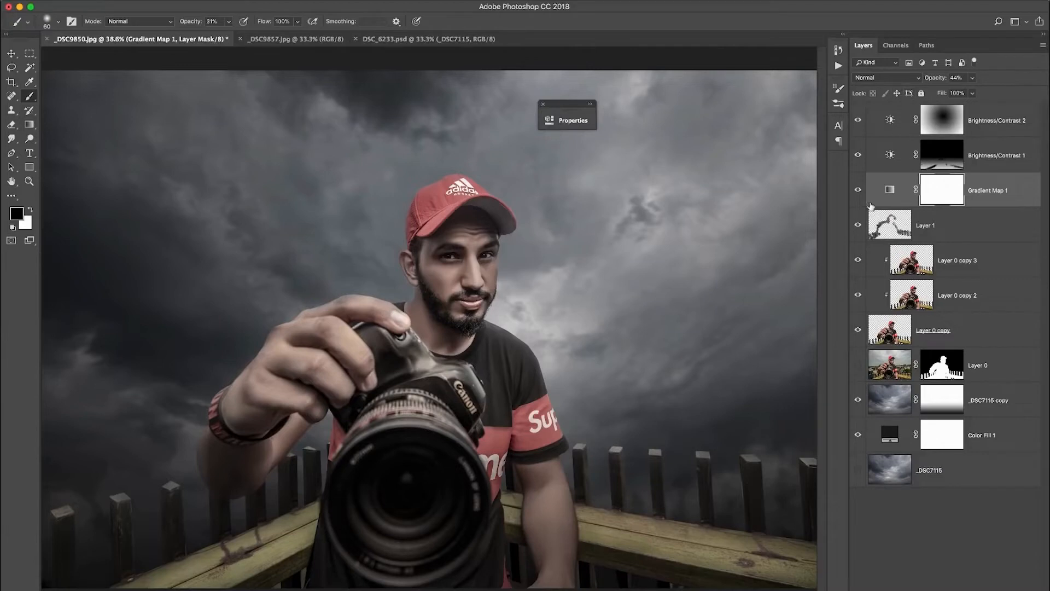
pyautogui.click(858, 190)
pyautogui.click(859, 190)
pyautogui.click(858, 190)
pyautogui.click(858, 189)
# - Show Layer 0 with its mask disabled to examine the original background, and re-enable the mask
pyautogui.click(875, 369)
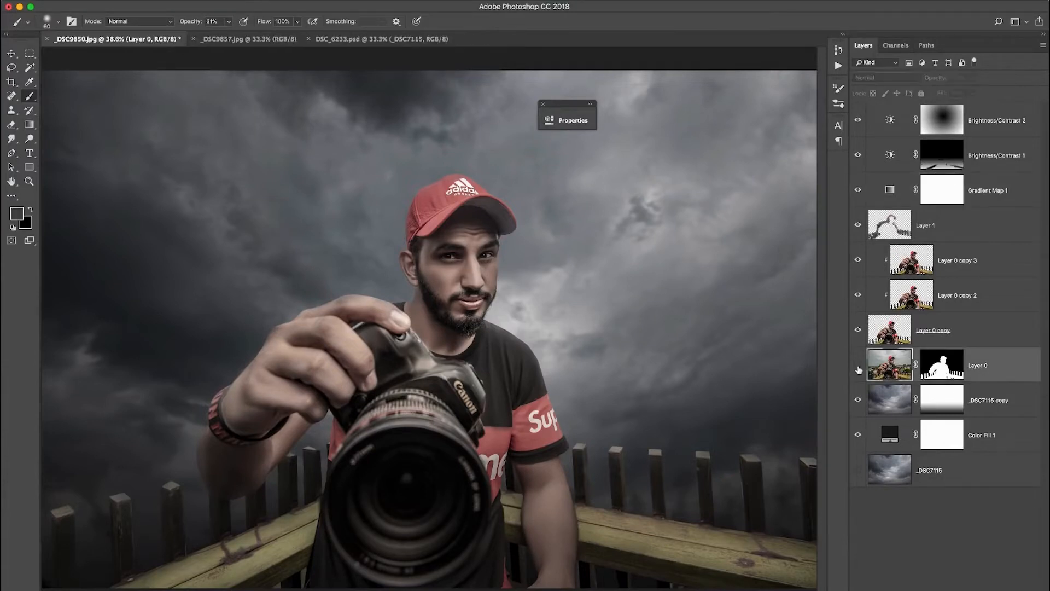
pyautogui.click(939, 372)
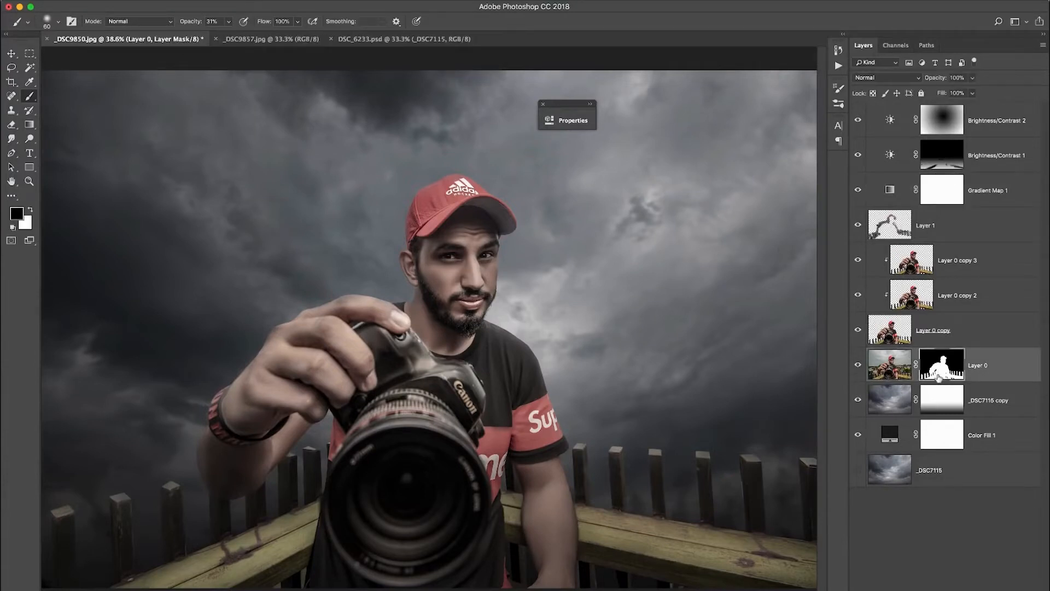
pyautogui.keyDown('shift'); pyautogui.click(939, 376); pyautogui.keyUp('shift')
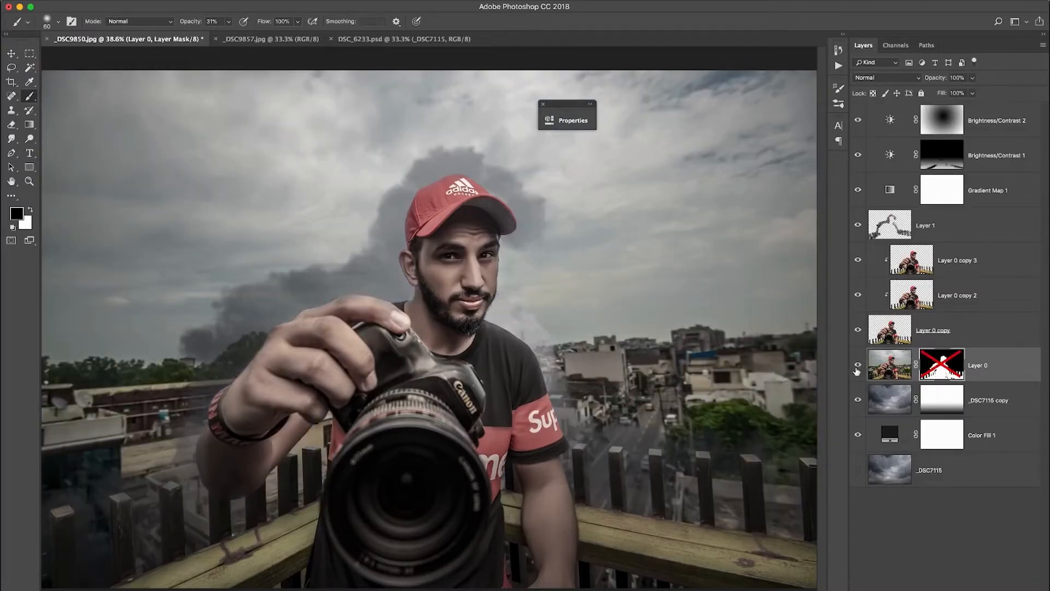
pyautogui.keyDown('alt'); pyautogui.click(858, 367); pyautogui.keyUp('alt')
pyautogui.keyDown('alt'); pyautogui.click(857, 368); pyautogui.keyUp('alt')
pyautogui.keyDown('alt'); pyautogui.click(857, 368); pyautogui.keyUp('alt')
pyautogui.keyDown('alt'); pyautogui.click(857, 368); pyautogui.keyUp('alt')
pyautogui.keyDown('shift'); pyautogui.click(939, 372); pyautogui.keyUp('shift')
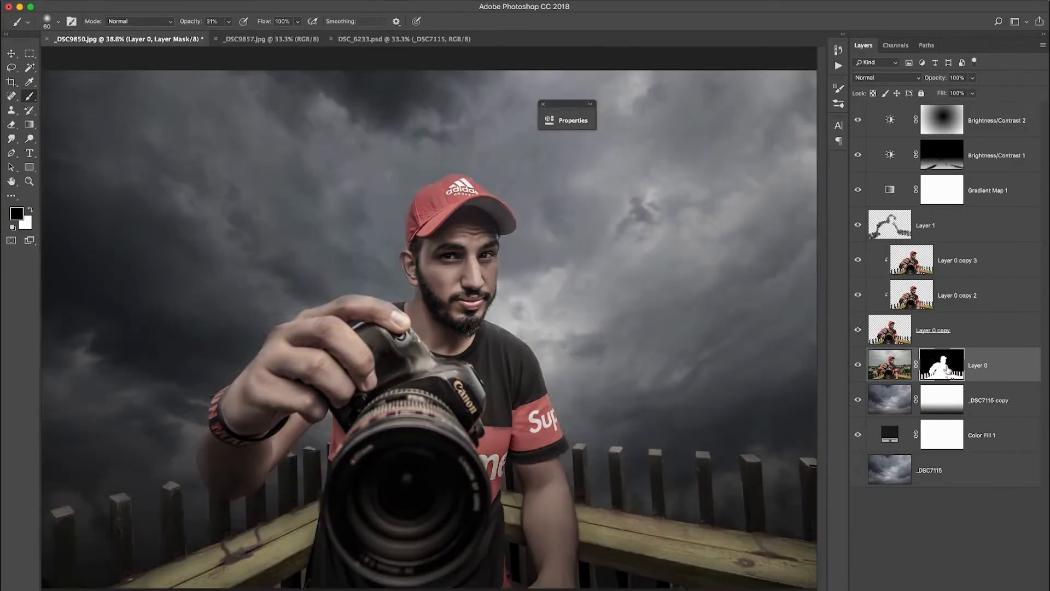
# - Duplicate Layer 0 to the top of the layer stack and delete the duplicate's layer mask
pyautogui.press('super+j')
pyautogui.moveTo(983, 362); pyautogui.dragTo(966, 111)
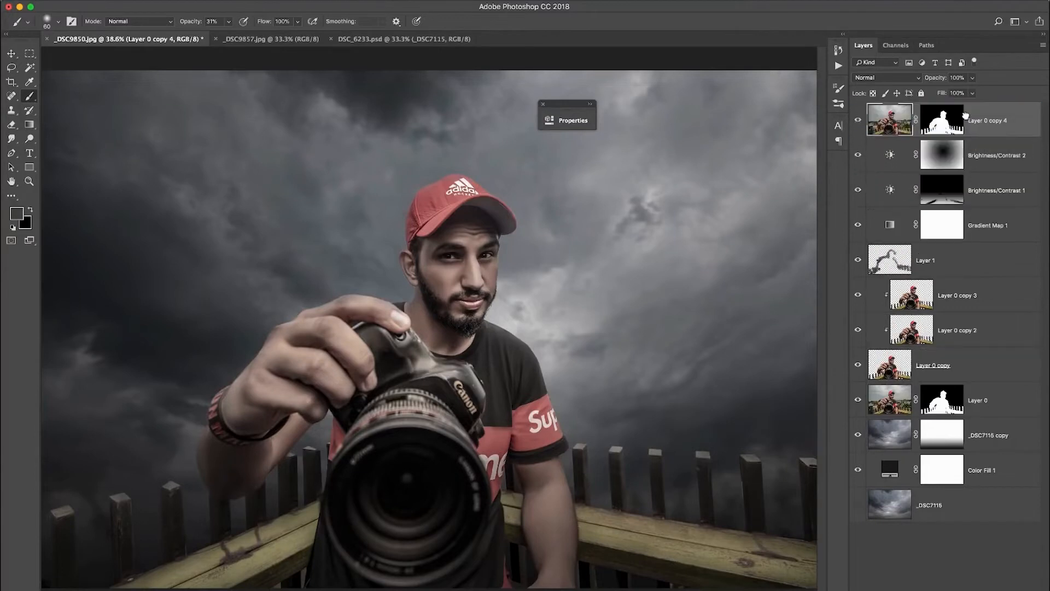
pyautogui.click(942, 120)
pyautogui.rightClick(943, 120)
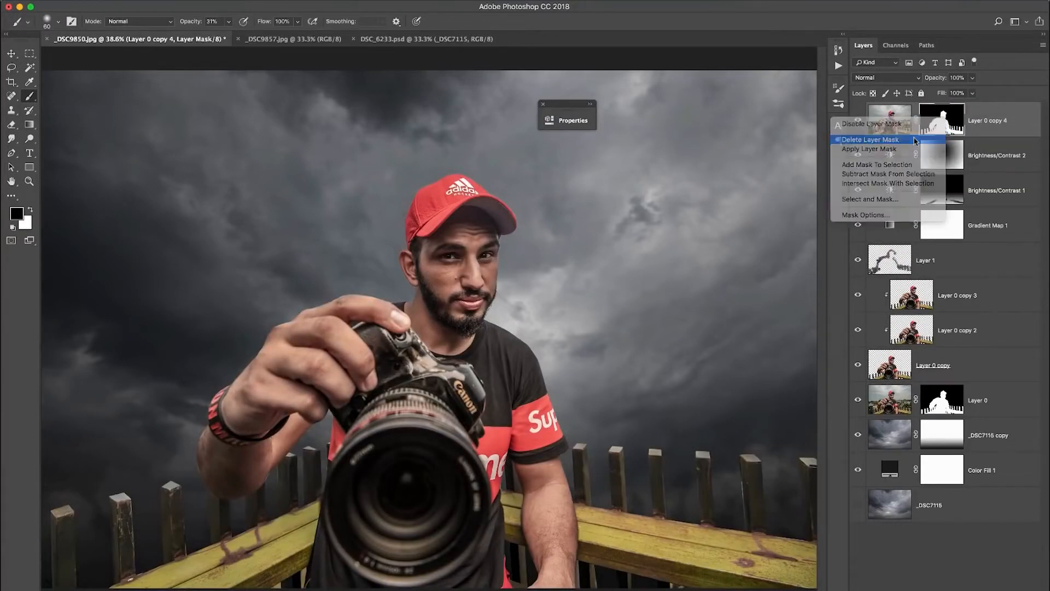
pyautogui.click(915, 140)
# - Compare the composite with the original photo by toggling Layer 0 copy 4, and leave that layer hidden
pyautogui.click(858, 120)
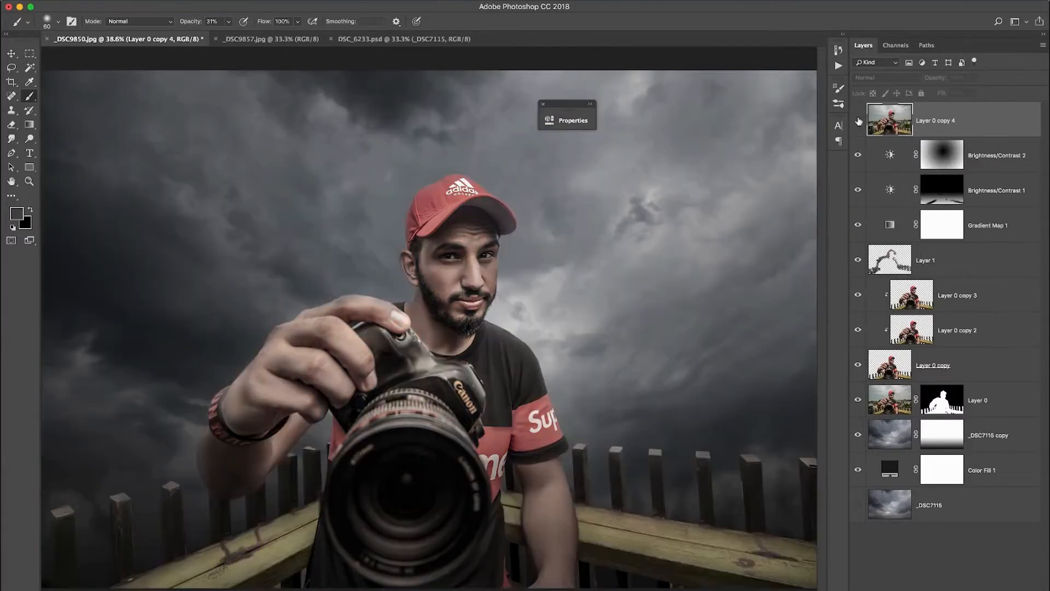
pyautogui.click(858, 121)
pyautogui.click(859, 121)
pyautogui.click(858, 120)
pyautogui.click(859, 120)
pyautogui.click(858, 121)
pyautogui.click(858, 120)
pyautogui.click(858, 120)
pyautogui.click(1013, 170)
pyautogui.click(858, 121)
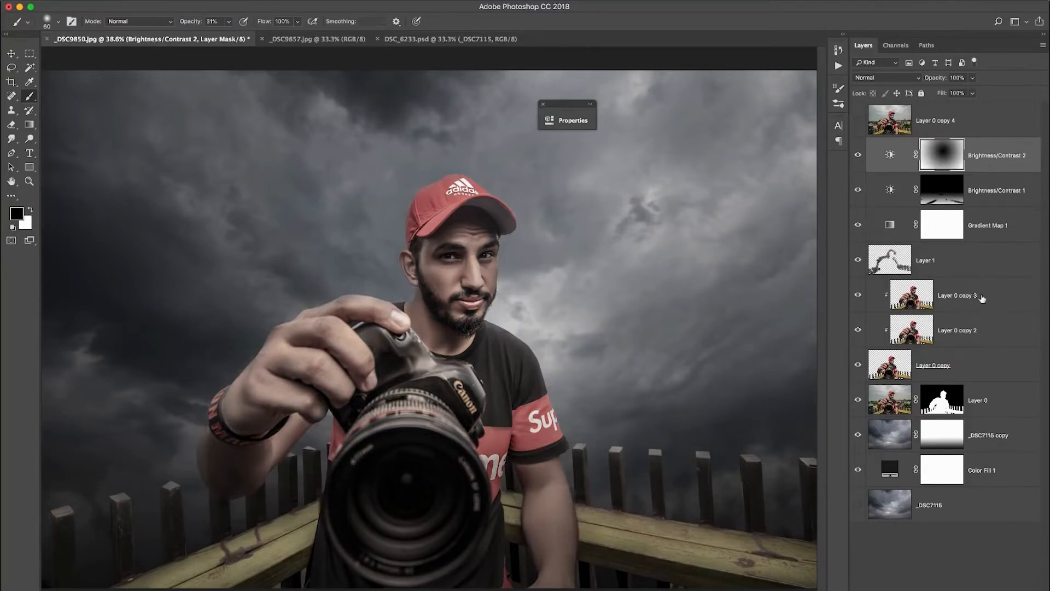
# - Add a new layer directly above Gradient Map 1, filled with 50% Gray and blended in Overlay mode
pyautogui.click(983, 296)
pyautogui.click(986, 158)
pyautogui.click(995, 227)
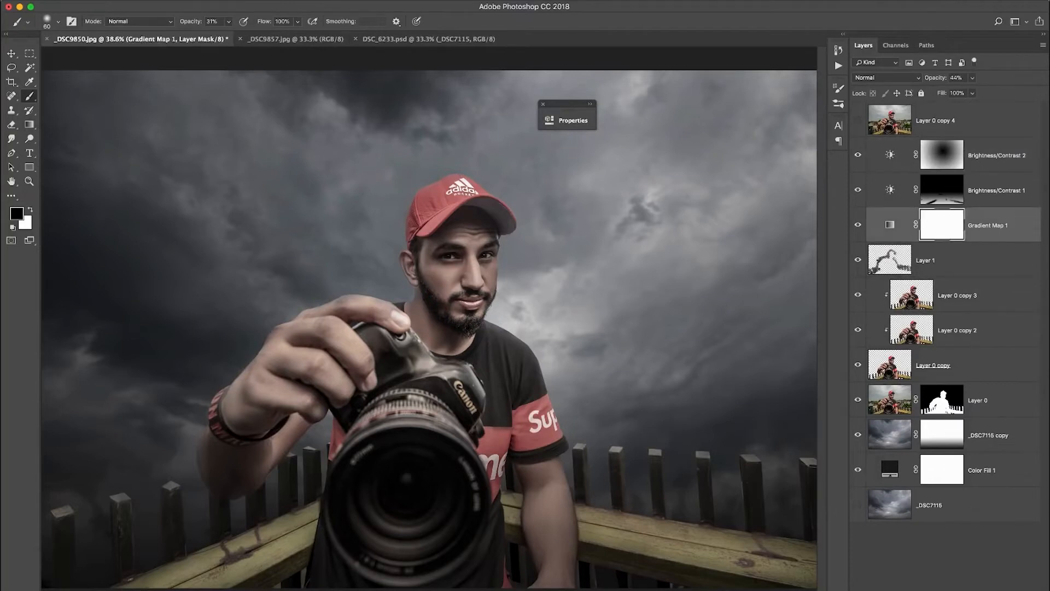
pyautogui.hotkey('ctrl', 'alt', 'shift', 'n')
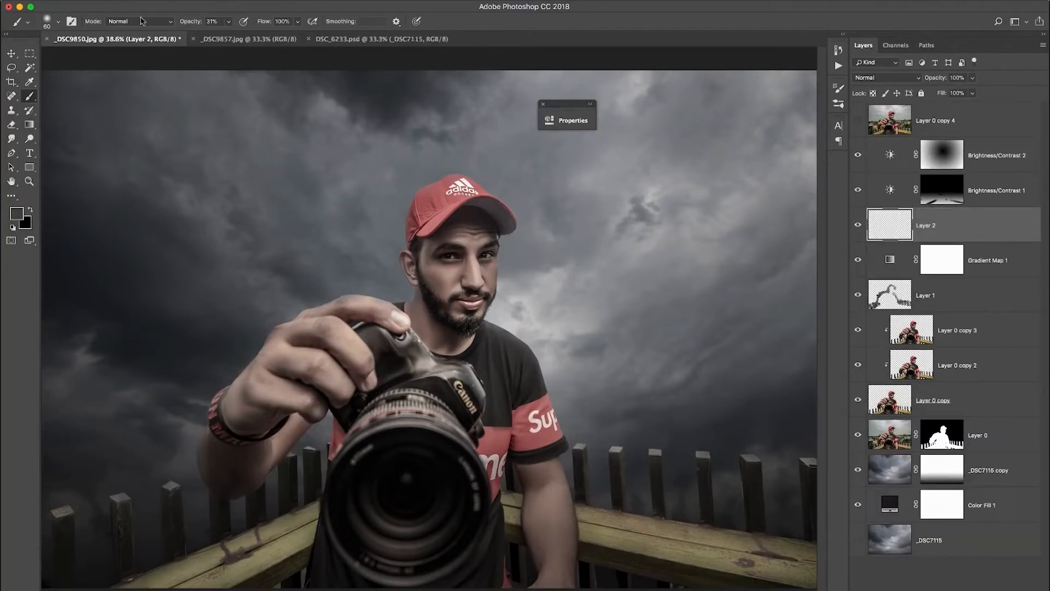
pyautogui.click(128, 0)
pyautogui.click(171, 176)
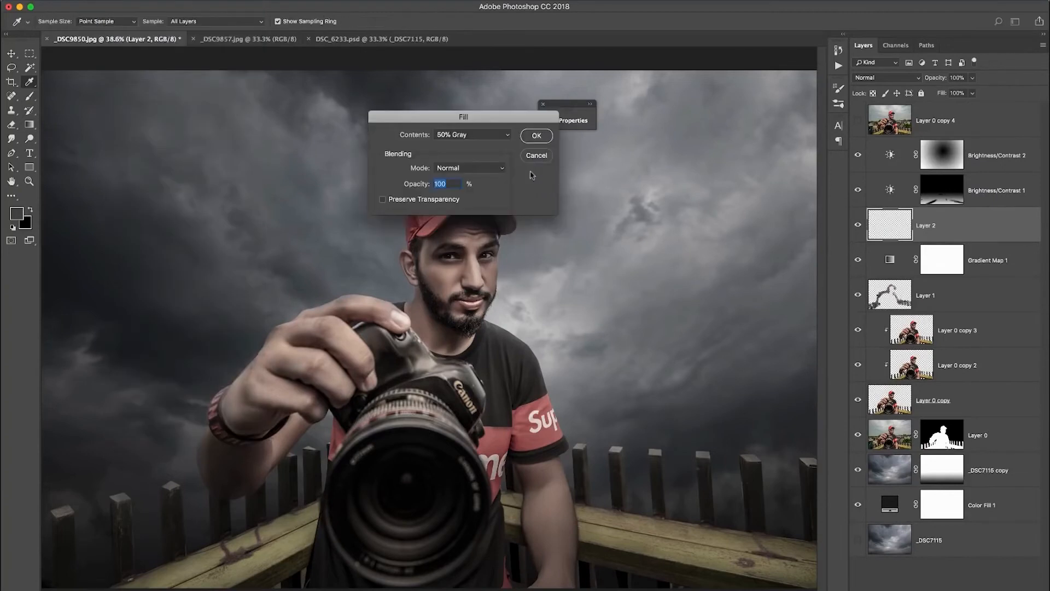
pyautogui.click(535, 136)
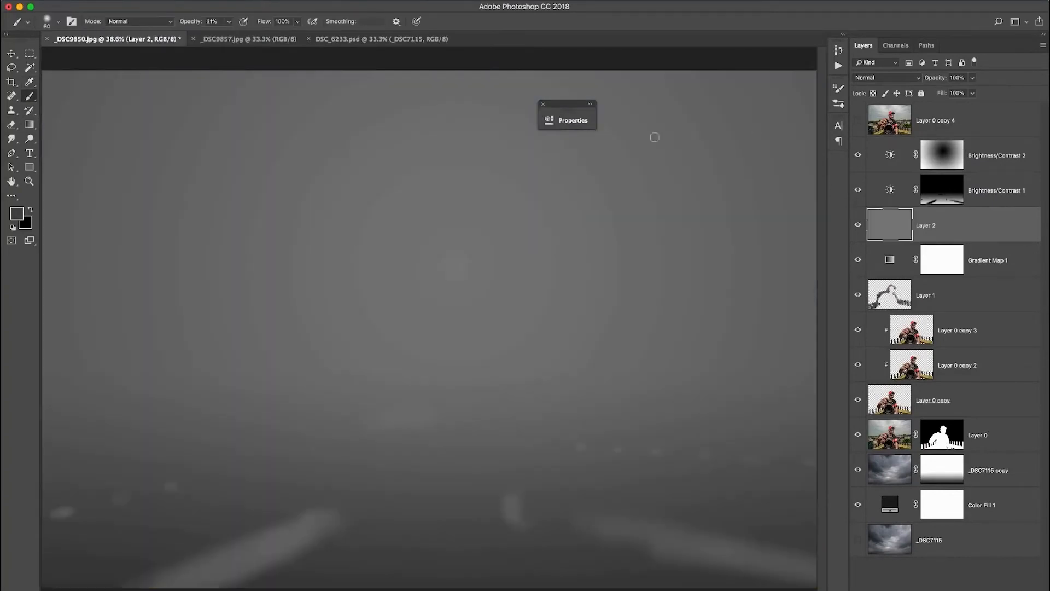
pyautogui.hotkey('alt', 'shift', 'o')
# - Burn the shadows beside the man's lowered forearm on Layer 2, using Midtones at 23% exposure
pyautogui.press('o')
pyautogui.press(']')
pyautogui.press(']')
pyautogui.moveTo(182, 21); pyautogui.dragTo(189, 21)
pyautogui.moveTo(512, 537)
pyautogui.mouseDown()
pyautogui.moveTo(537, 568)
pyautogui.moveTo(528, 488)
pyautogui.mouseUp()
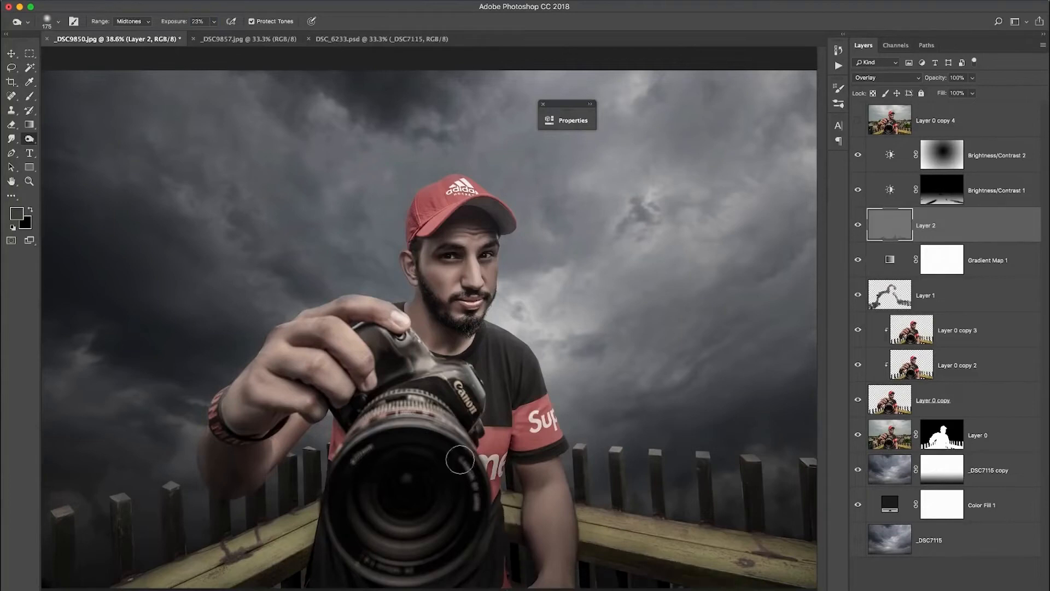
# - Burn the shadows around the raised forearm and wrist on Layer 2, using Midtones at 16% exposure
pyautogui.moveTo(181, 25); pyautogui.dragTo(177, 25)
pyautogui.press(']')
pyautogui.press(']')
pyautogui.moveTo(241, 472); pyautogui.dragTo(220, 465)
pyautogui.press('[')
pyautogui.press('[')
pyautogui.moveTo(298, 430); pyautogui.dragTo(266, 468)
pyautogui.press('[')
pyautogui.press('[')
pyautogui.press('[')
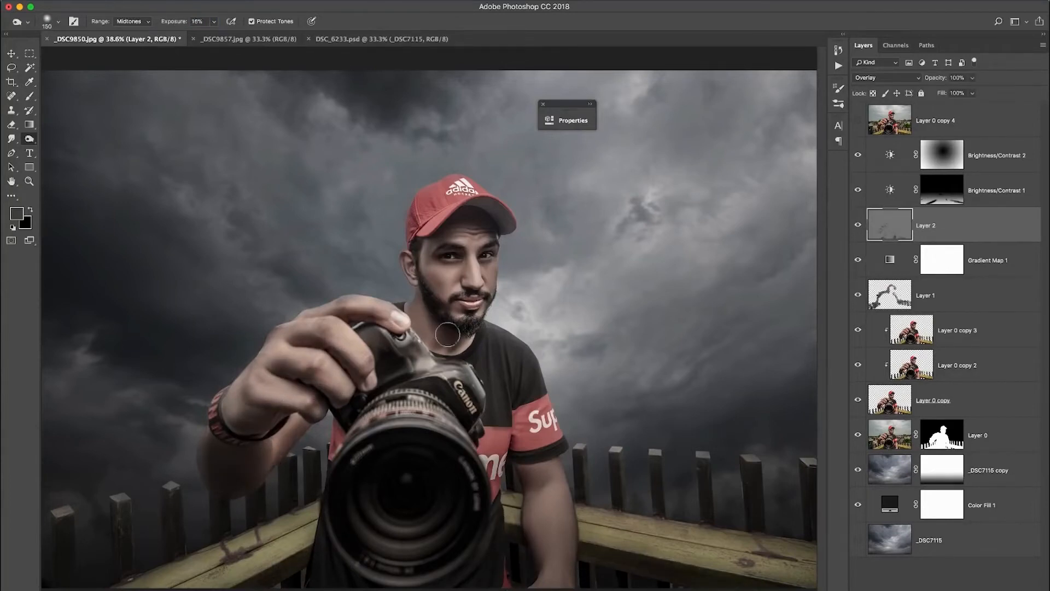
# - Burn the shadows around the man's neck, beard and face on Layer 2 at 16% exposure, reducing the brush to 30 for fine areas
pyautogui.press(']')
pyautogui.press(']')
pyautogui.press(']')
pyautogui.press(']')
pyautogui.press(']')
pyautogui.press('[')
pyautogui.press('[')
pyautogui.press('[')
pyautogui.press('[')
pyautogui.press('[')
pyautogui.scroll(3, 470, 249)
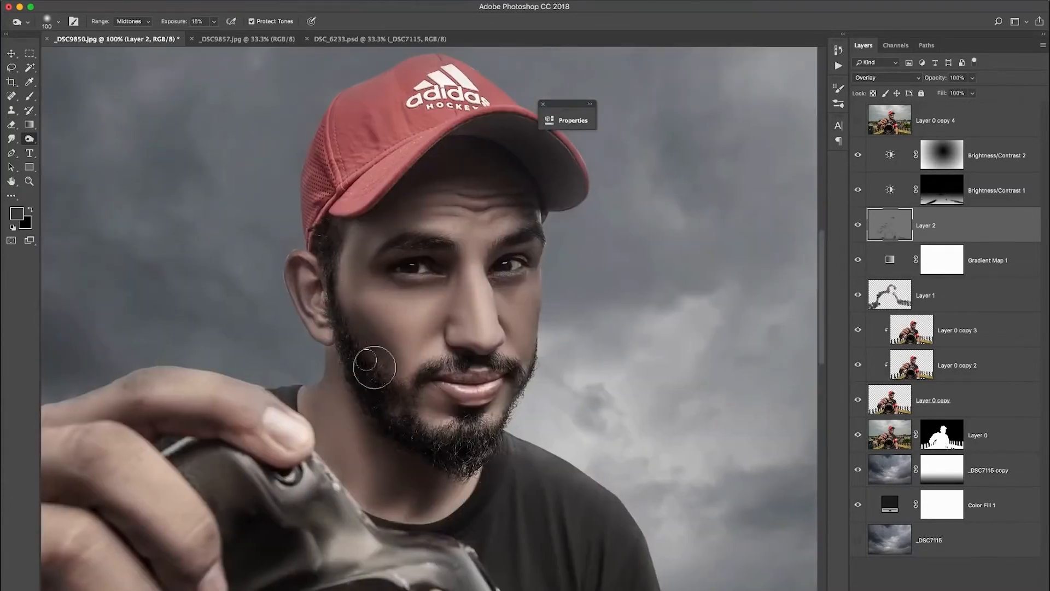
pyautogui.press('[')
pyautogui.press('[')
pyautogui.press('[')
pyautogui.press('[')
pyautogui.press('[')
pyautogui.press('[')
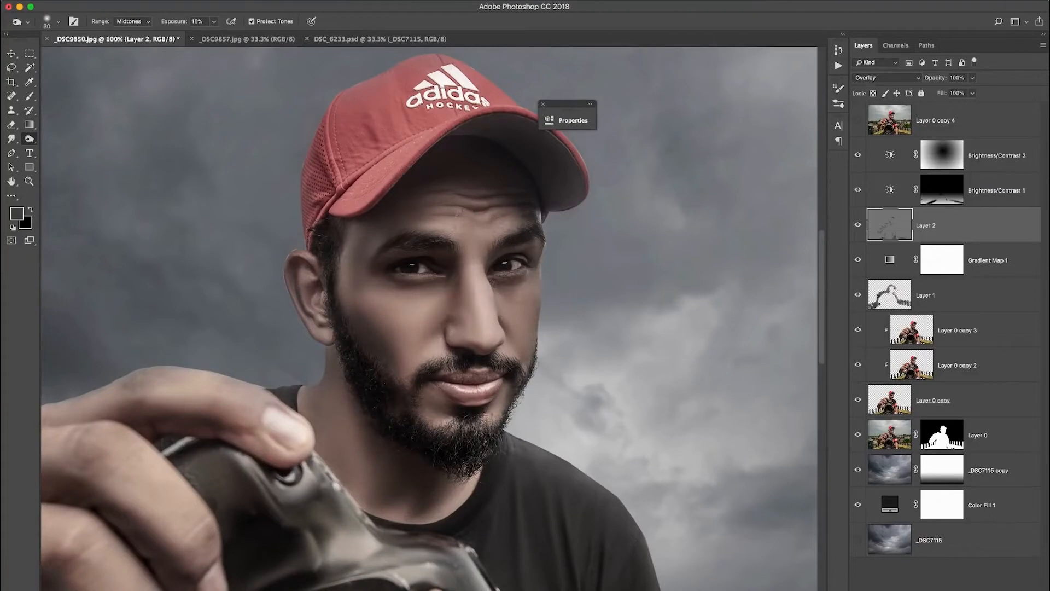
# - View the whole image and compare it with and without the burning on Layer 2
pyautogui.press('super+0')
pyautogui.click(857, 225)
pyautogui.click(858, 224)
# - Dodge the highlights on the lowered forearm and camera lens on Layer 2 with a brush of about 300, using Midtones at 5% exposure
pyautogui.click(29, 96)
pyautogui.click(29, 139)
pyautogui.click(71, 138)
pyautogui.press('0')
pyautogui.press('5')
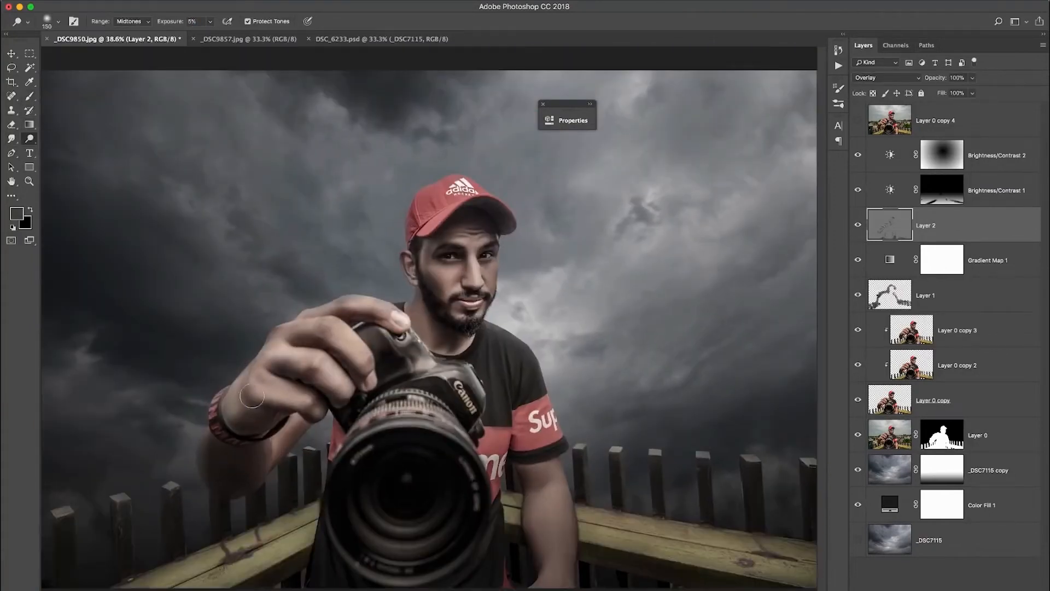
pyautogui.press(']')
pyautogui.press(']')
pyautogui.press(']')
pyautogui.press(']')
pyautogui.press(']')
pyautogui.press(']')
pyautogui.press(']')
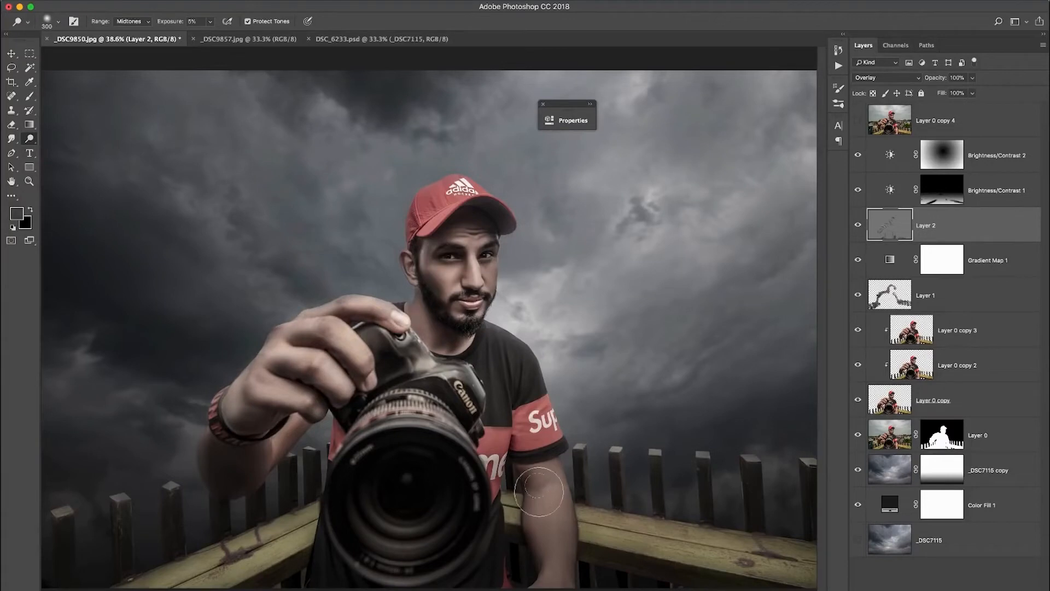
pyautogui.moveTo(386, 555); pyautogui.dragTo(348, 541)
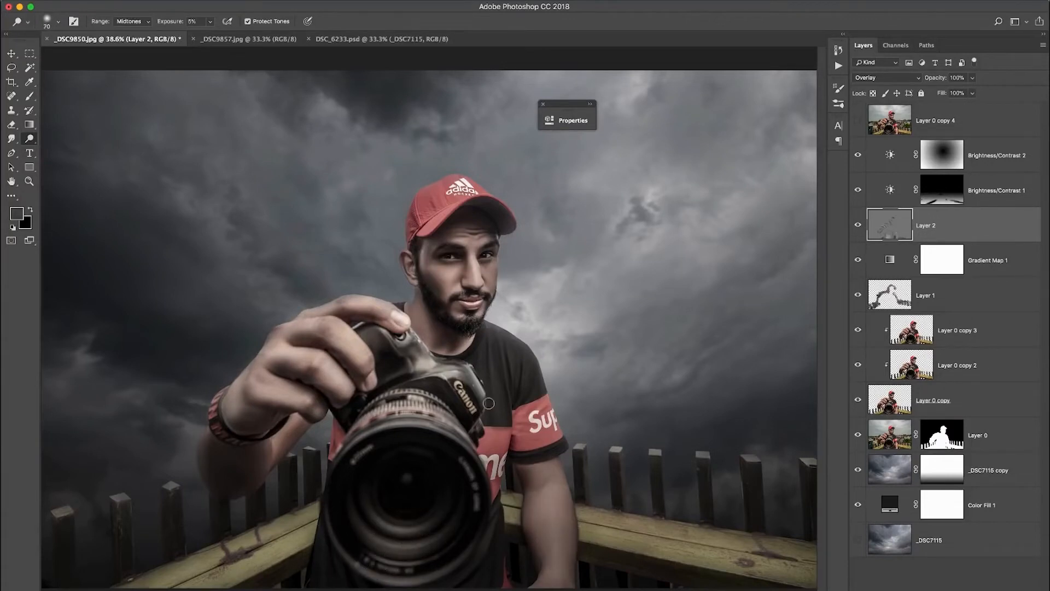
# - Dodge the finer highlights on the man and camera on Layer 2 with a much smaller brush at 5% exposure
pyautogui.press('[')
pyautogui.press('[')
pyautogui.press('super+plus')
pyautogui.press('super+plus')
pyautogui.moveTo(534, 348); pyautogui.dragTo(379, 249)
pyautogui.press('[')
pyautogui.press('[')
pyautogui.press('[')
pyautogui.press('[')
pyautogui.press('[')
pyautogui.press('[')
pyautogui.press('[')
pyautogui.press('[')
pyautogui.press('[')
pyautogui.press('[')
pyautogui.press('[')
pyautogui.press('[')
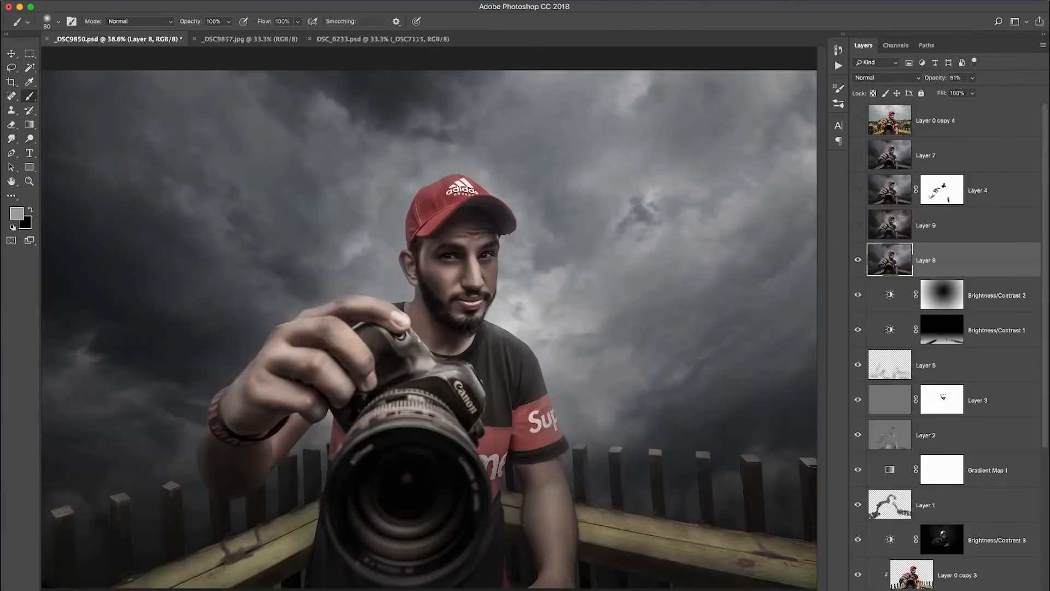
# - Stamp all visible layers into a new layer above Layer 8 and open it in the Camera Raw Filter
pyautogui.press('super+alt+shift+e')
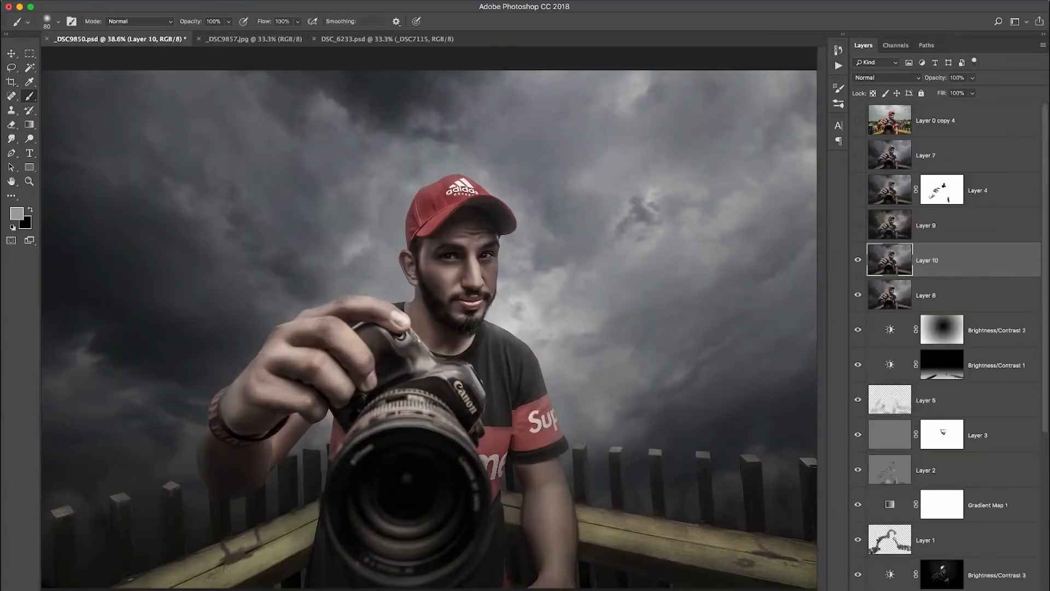
pyautogui.click(272, 0)
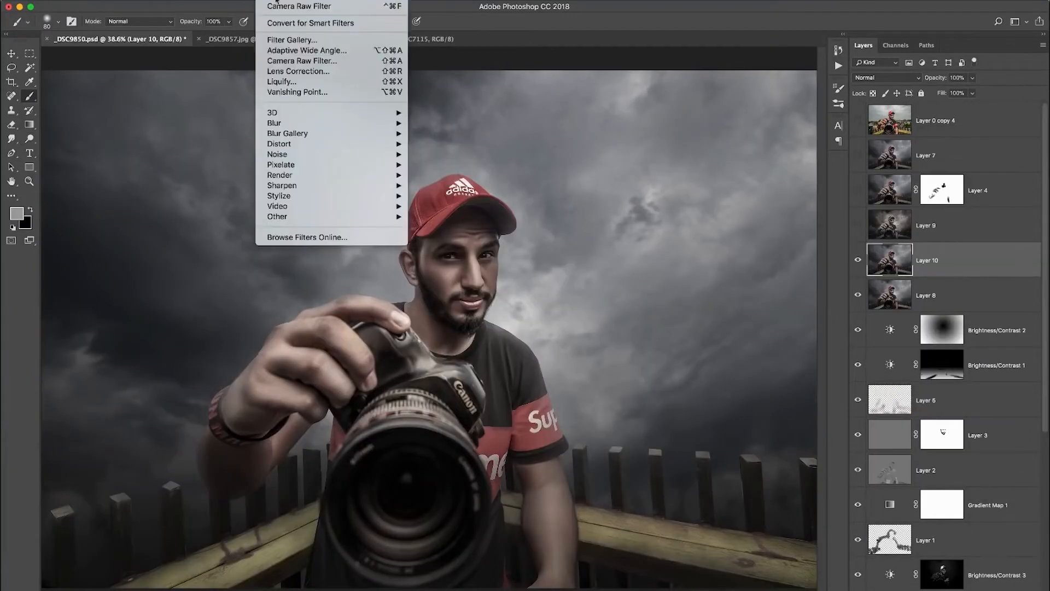
pyautogui.click(311, 62)
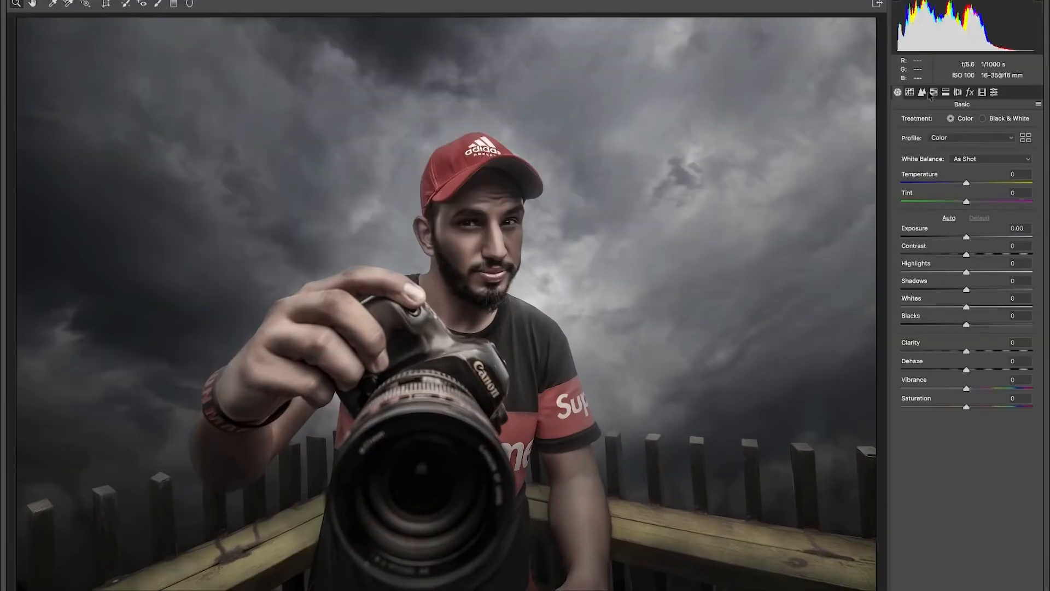
# - Set the HSL saturation to Reds +83, Yellows -100, Greens +4 and Blues +63
pyautogui.click(934, 93)
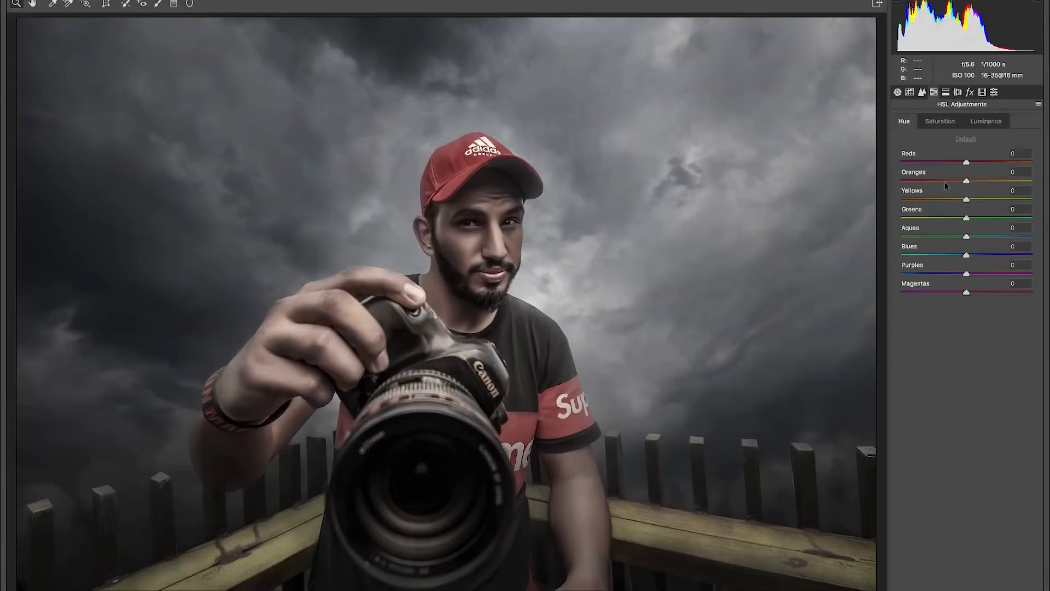
pyautogui.click(943, 122)
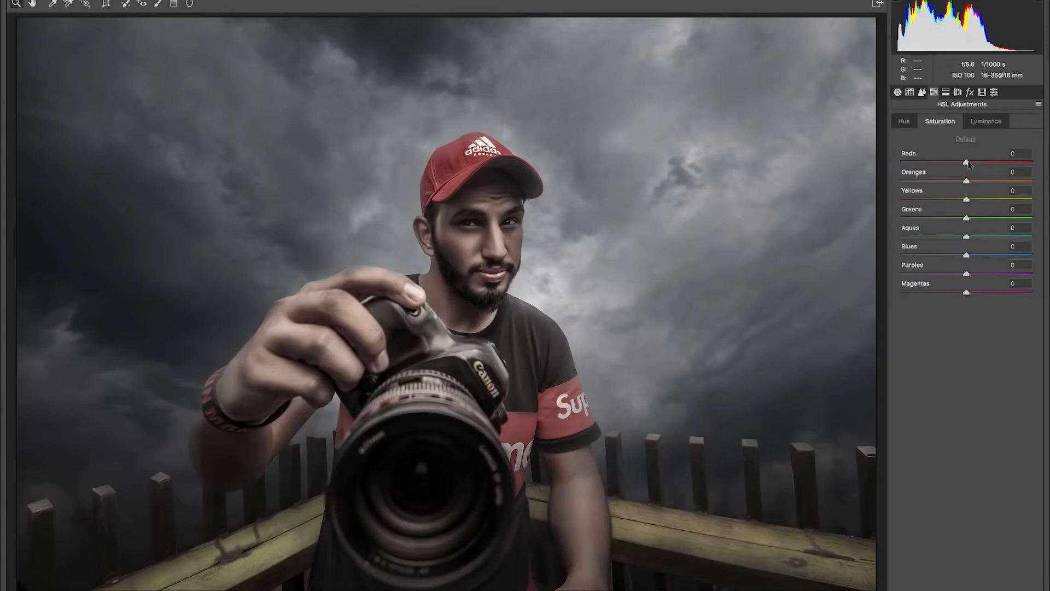
pyautogui.moveTo(997, 161); pyautogui.dragTo(1022, 166)
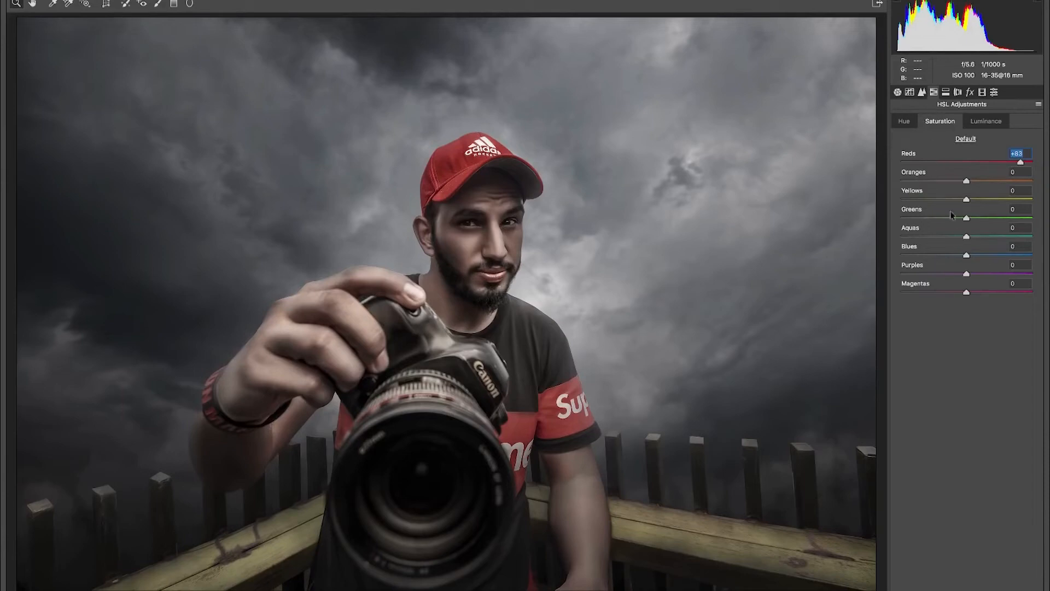
pyautogui.moveTo(971, 254); pyautogui.dragTo(1011, 264)
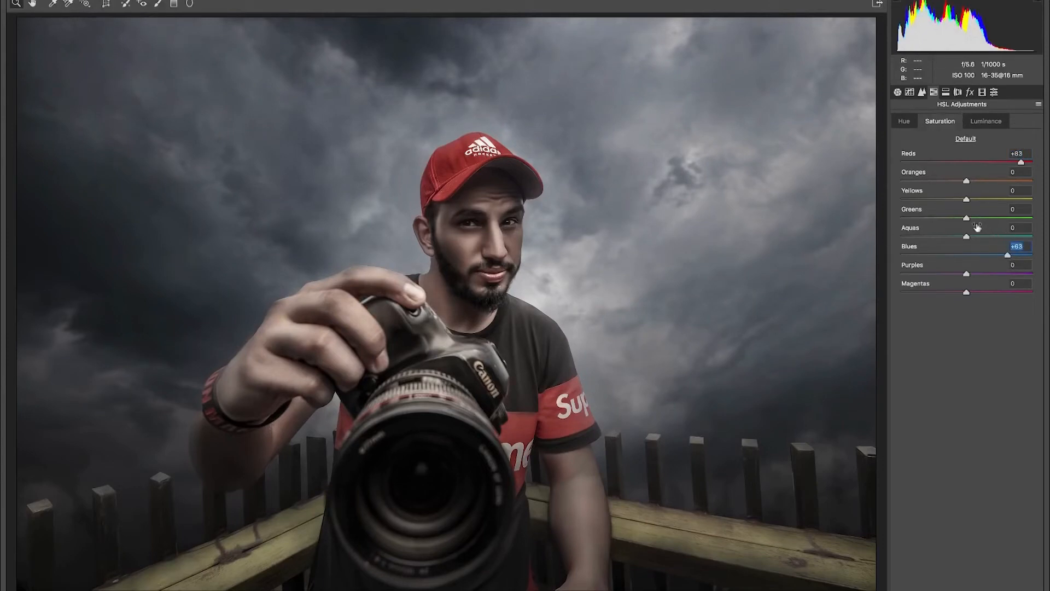
pyautogui.moveTo(967, 219); pyautogui.dragTo(872, 209)
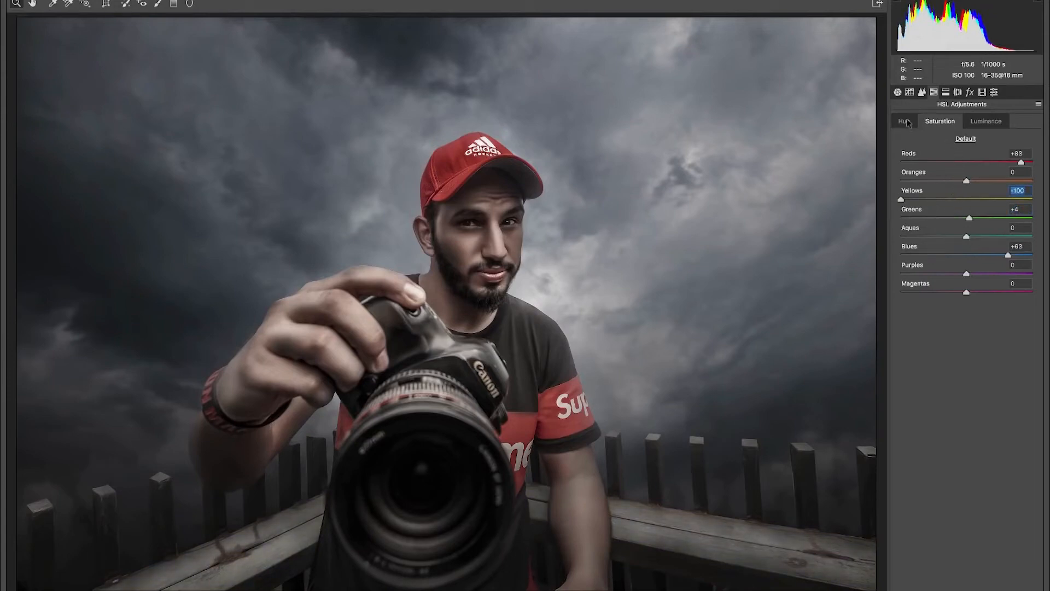
# - Set the HSL luminance of Yellows to +1 and the post-crop vignetting amount to -22
pyautogui.click(986, 122)
pyautogui.moveTo(966, 199)
pyautogui.mouseDown()
pyautogui.moveTo(900, 200)
pyautogui.moveTo(1010, 203)
pyautogui.moveTo(967, 200)
pyautogui.mouseUp()
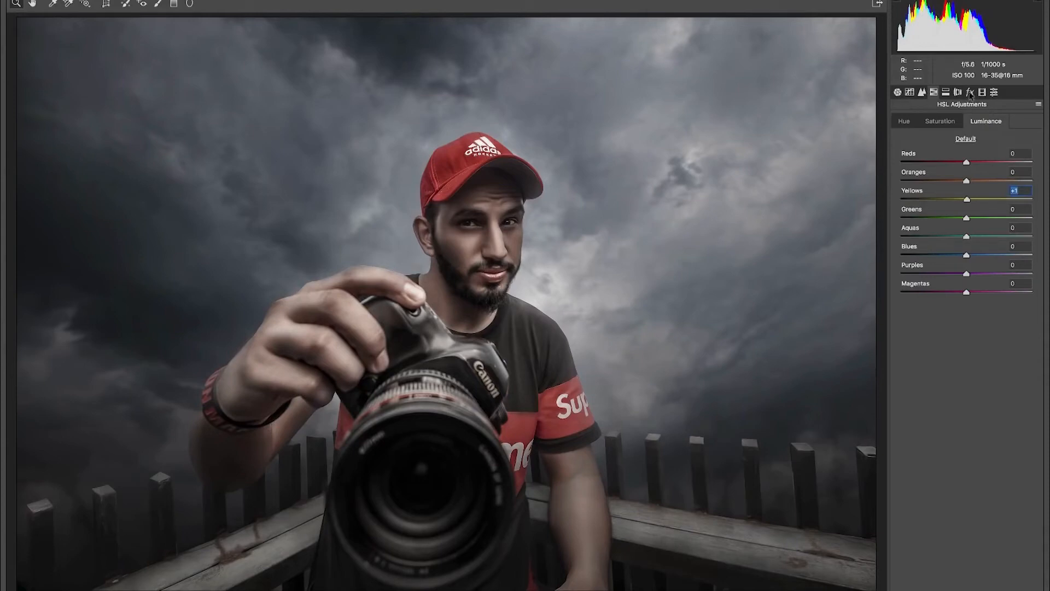
pyautogui.click(970, 93)
pyautogui.moveTo(967, 237); pyautogui.dragTo(953, 238)
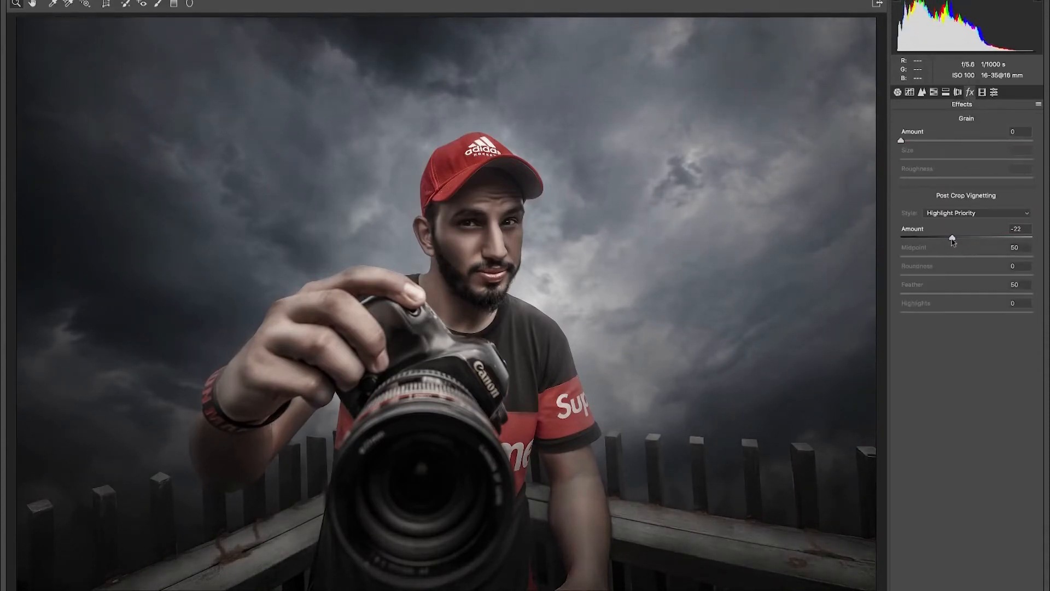
# - Lift the black end of the RGB point curve and place a shadow point at input 67, output 63
pyautogui.click(899, 93)
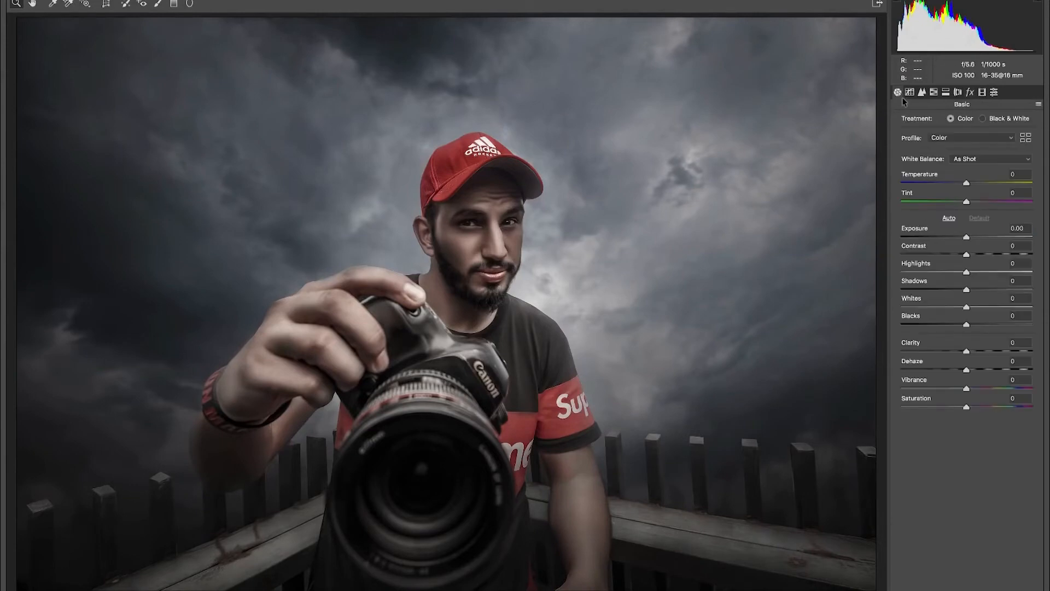
pyautogui.click(909, 93)
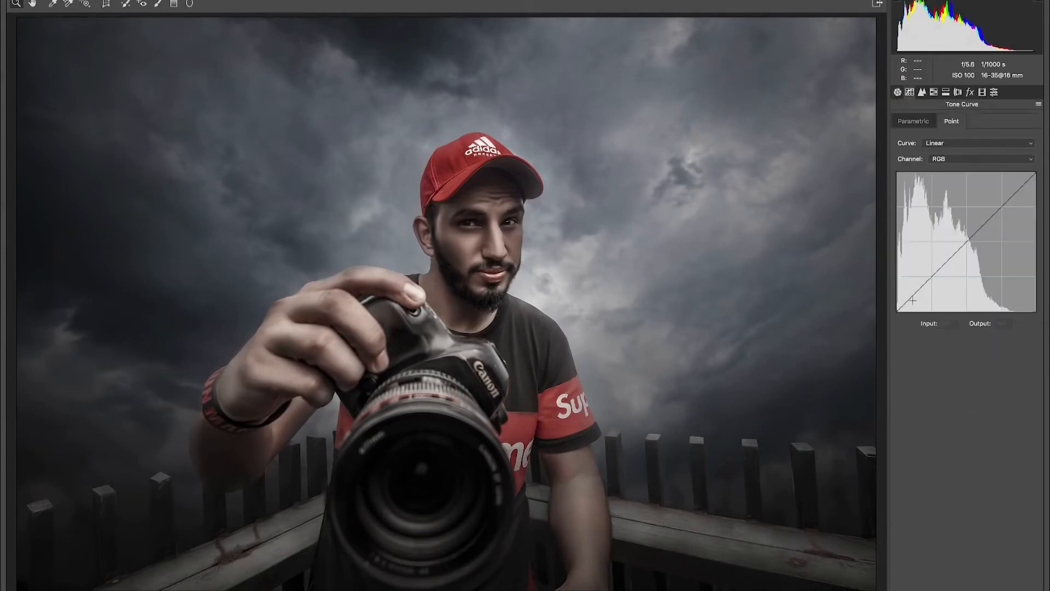
pyautogui.moveTo(899, 310); pyautogui.dragTo(889, 305)
pyautogui.moveTo(934, 270); pyautogui.dragTo(933, 275)
pyautogui.moveTo(897, 307); pyautogui.dragTo(892, 308)
pyautogui.moveTo(933, 276); pyautogui.dragTo(933, 277)
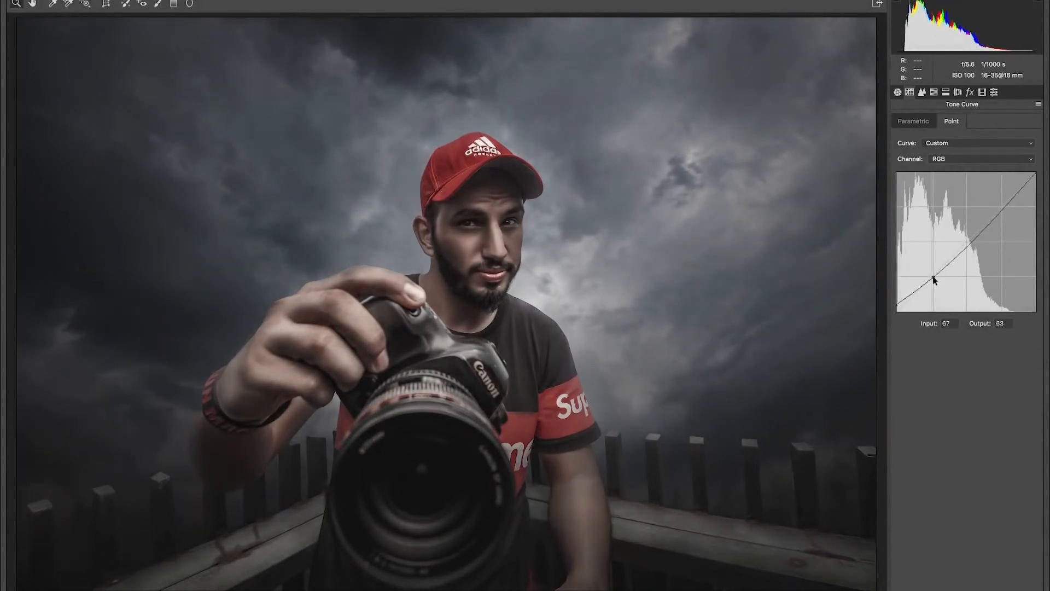
# - Set the HSL saturation of Oranges to +27 to warm the skin tones
pyautogui.click(933, 92)
pyautogui.click(940, 121)
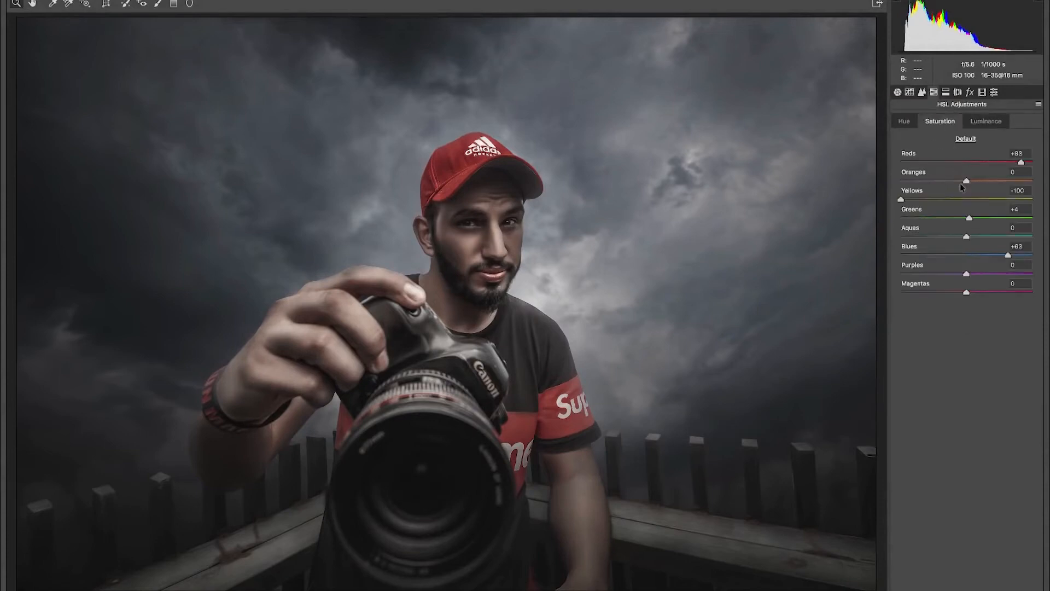
pyautogui.moveTo(907, 174); pyautogui.dragTo(986, 187)
pyautogui.moveTo(985, 180); pyautogui.dragTo(980, 178)
# - Set the basic Vibrance to +73 and Saturation to -43
pyautogui.click(898, 92)
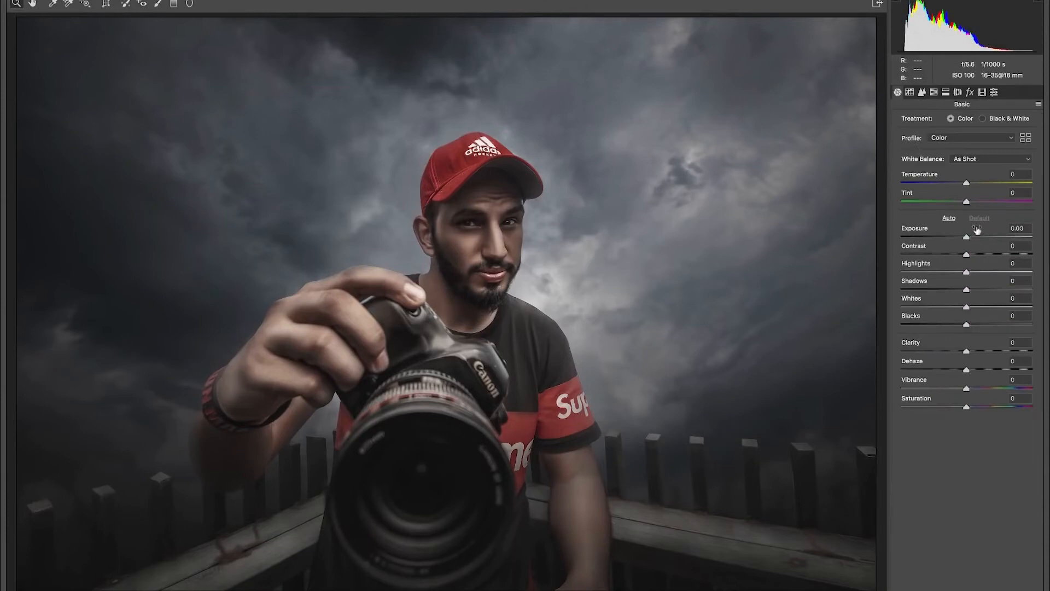
pyautogui.moveTo(968, 257); pyautogui.dragTo(973, 294)
pyautogui.write('00')
pyautogui.moveTo(966, 388); pyautogui.dragTo(939, 407)
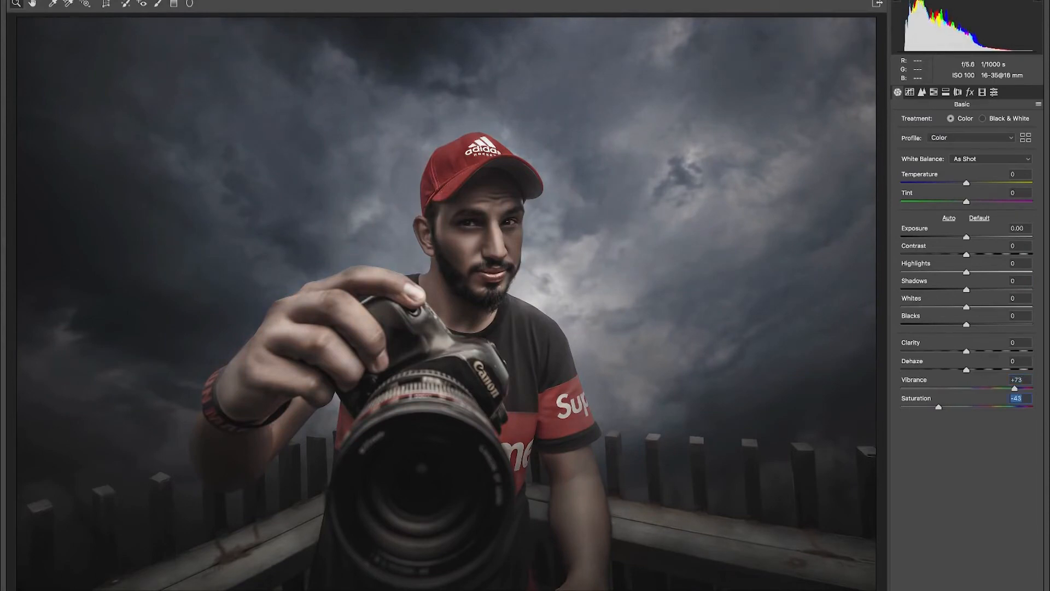
# - Split tone the image with Highlights hue 56 and saturation 18, and Shadows hue 186 and saturation 5
pyautogui.click(946, 92)
pyautogui.moveTo(905, 137); pyautogui.dragTo(921, 137)
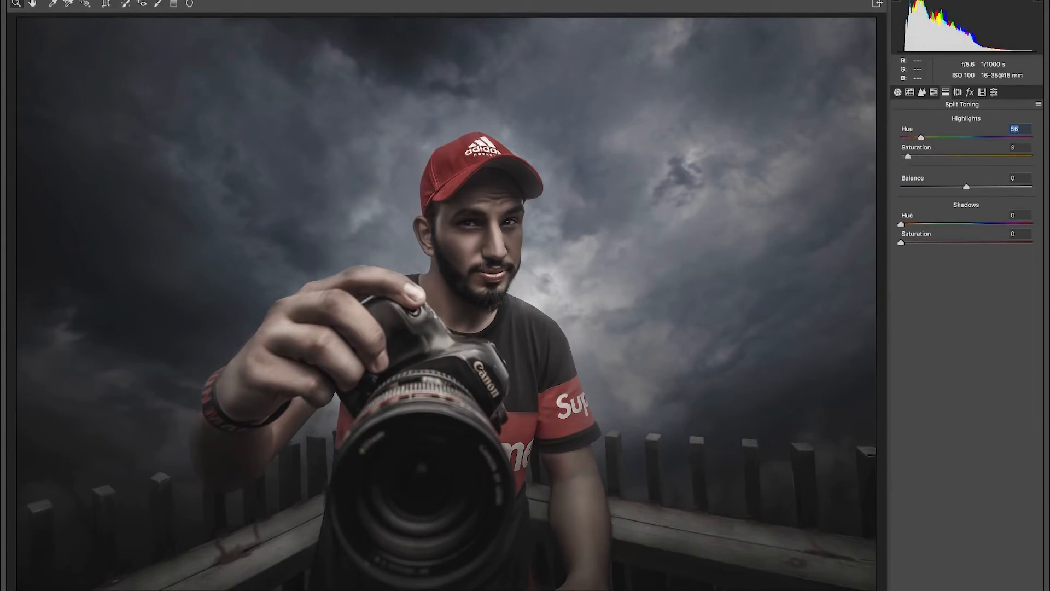
pyautogui.moveTo(919, 156); pyautogui.dragTo(919, 157)
pyautogui.moveTo(927, 156); pyautogui.dragTo(926, 157)
pyautogui.moveTo(901, 243); pyautogui.dragTo(907, 242)
pyautogui.moveTo(934, 225); pyautogui.dragTo(969, 225)
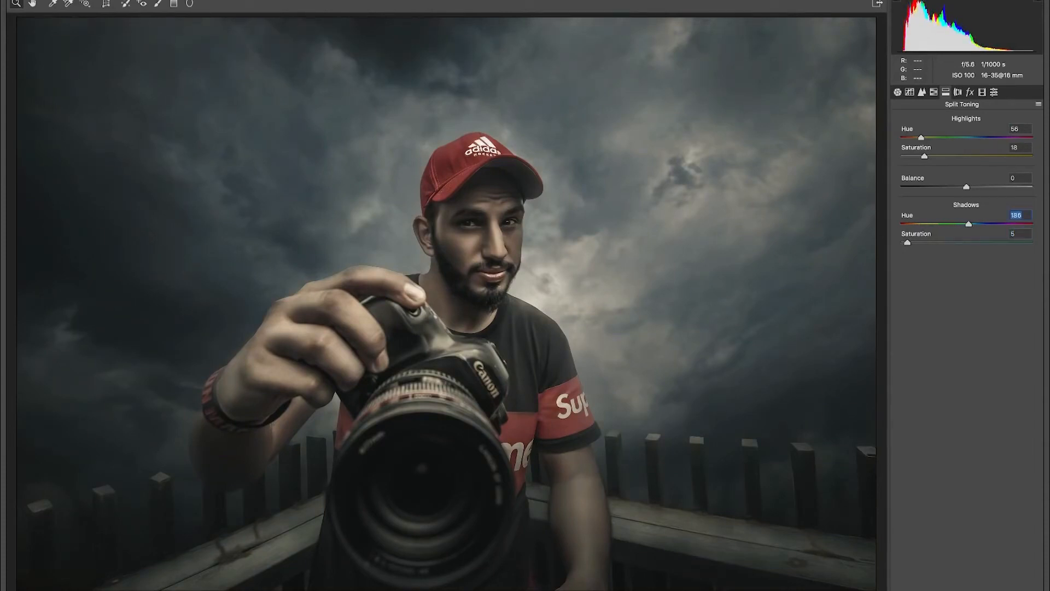
# - Raise the HSL saturation of Oranges further and set the split-toning Shadows saturation to 0
pyautogui.click(934, 92)
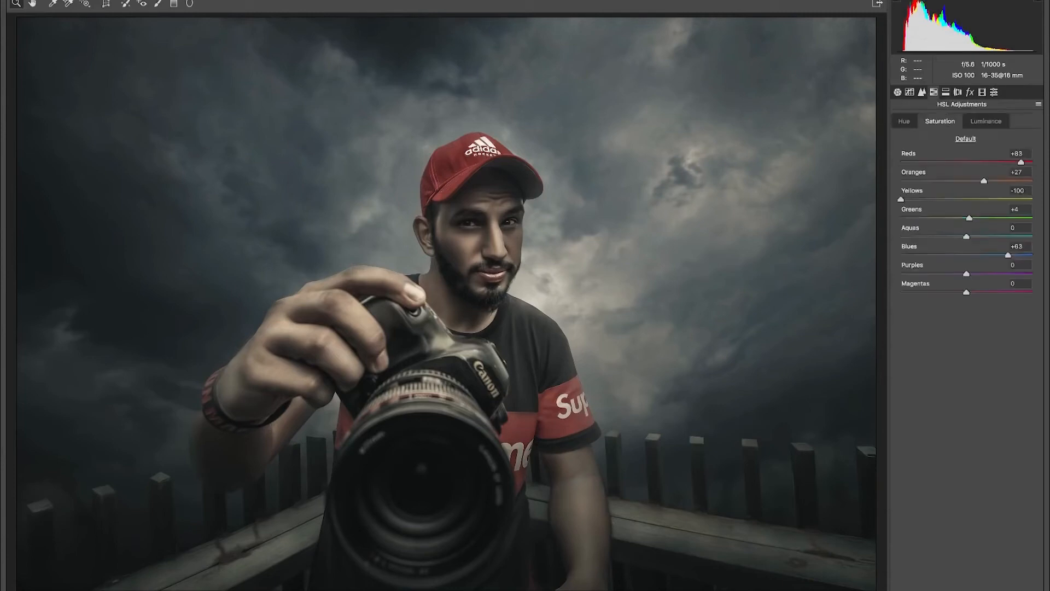
pyautogui.moveTo(984, 181); pyautogui.dragTo(1012, 181)
pyautogui.click(946, 93)
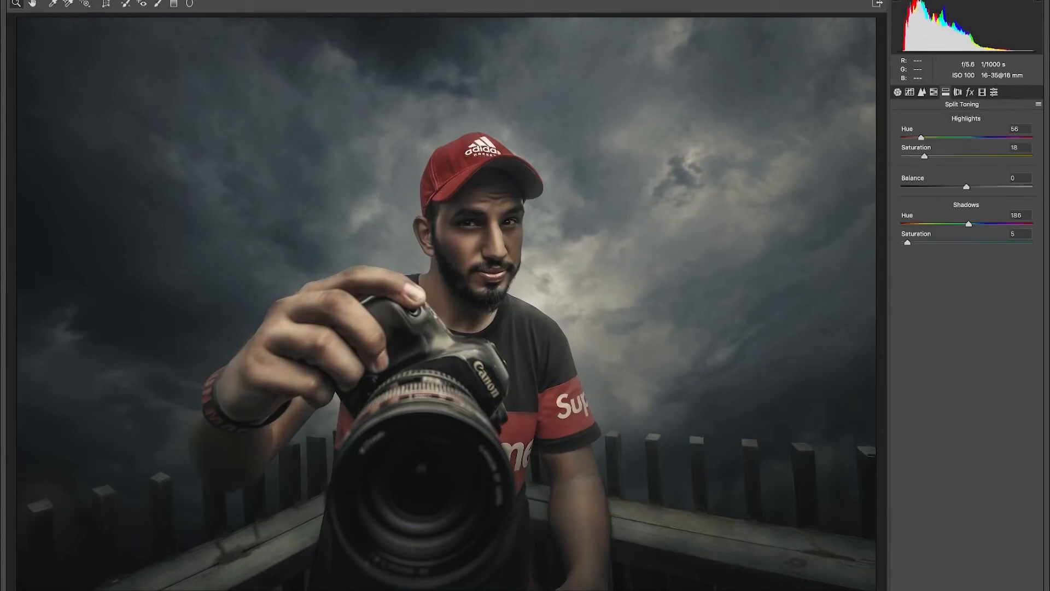
pyautogui.moveTo(907, 242); pyautogui.dragTo(901, 243)
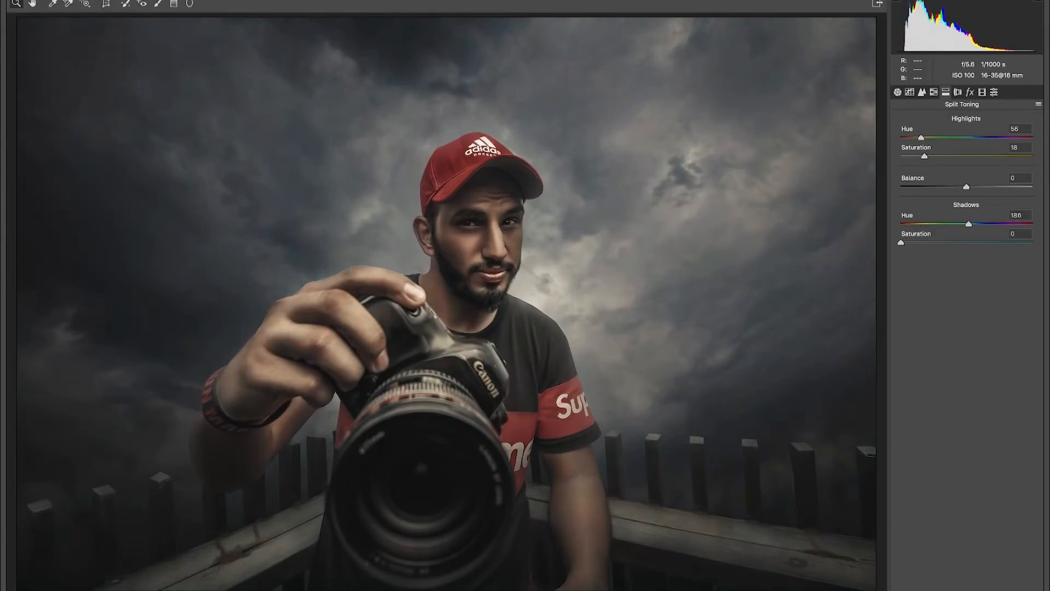
pyautogui.moveTo(969, 224); pyautogui.dragTo(979, 224)
pyautogui.moveTo(903, 243); pyautogui.dragTo(901, 242)
# - Set the sharpening amount to 23 and lower the HSL saturation of Oranges
pyautogui.click(910, 92)
pyautogui.click(922, 92)
pyautogui.moveTo(901, 138)
pyautogui.mouseDown()
pyautogui.moveTo(964, 139)
pyautogui.moveTo(901, 139)
pyautogui.moveTo(921, 138)
pyautogui.mouseUp()
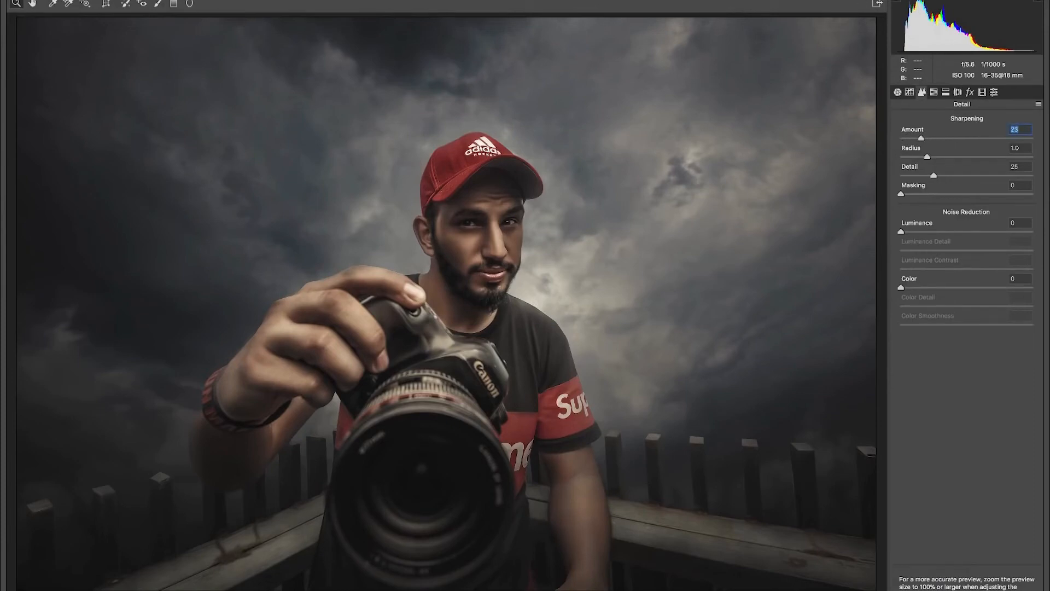
pyautogui.click(934, 91)
pyautogui.moveTo(1016, 181); pyautogui.dragTo(978, 180)
# - Darken the post-crop vignette slightly by lowering its amount
pyautogui.click(898, 92)
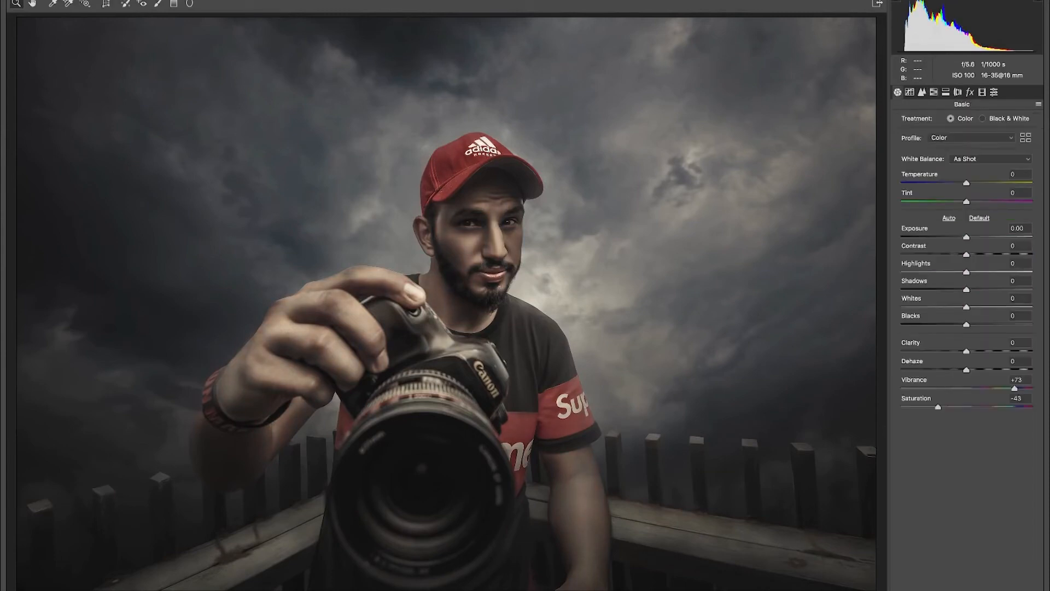
pyautogui.click(970, 92)
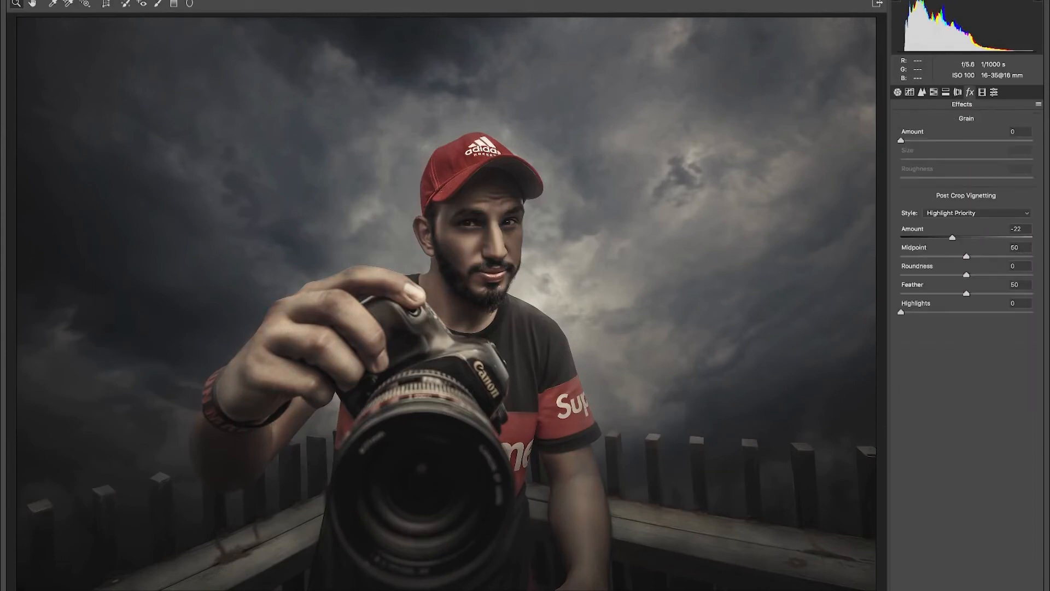
pyautogui.moveTo(952, 237); pyautogui.dragTo(947, 238)
# - Lower the shadow point of the RGB tone curve slightly, place an upper midtone point on it, and apply the Camera Raw Filter
pyautogui.click(910, 92)
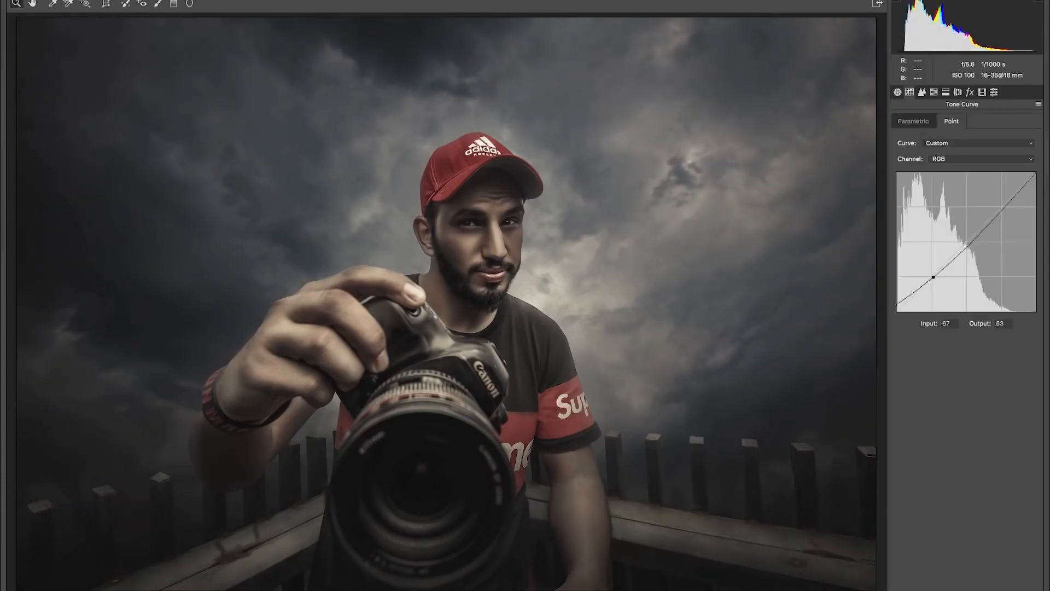
pyautogui.moveTo(933, 277); pyautogui.dragTo(932, 278)
pyautogui.moveTo(993, 220); pyautogui.dragTo(993, 220)
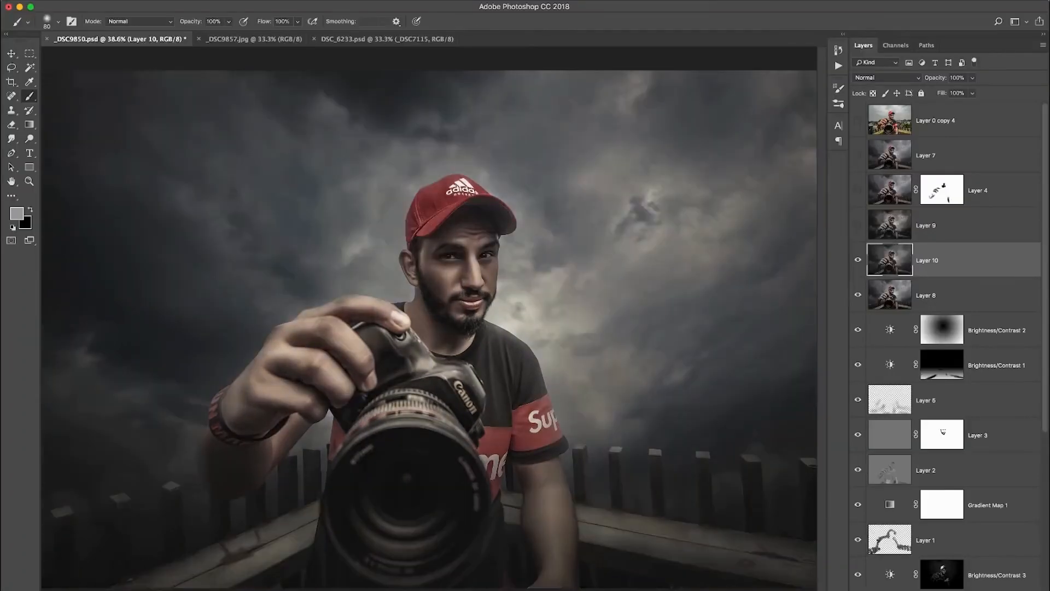
# - Compare the graded composite with the original photo by toggling Layer 0 copy 4, leaving that layer hidden
pyautogui.click(858, 120)
pyautogui.click(858, 120)
pyautogui.click(858, 119)
pyautogui.click(858, 120)
pyautogui.click(858, 119)
pyautogui.click(858, 120)
pyautogui.click(858, 120)
pyautogui.click(858, 120)
pyautogui.click(858, 120)
pyautogui.click(858, 120)
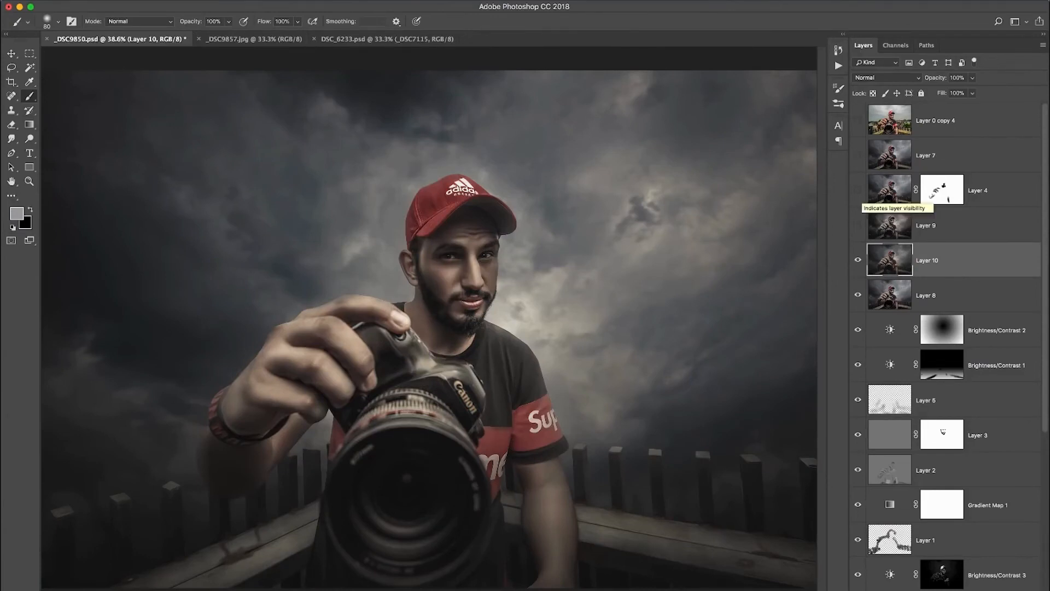
# - Compare the image before and after the Camera Raw grading by toggling Layer 10, leaving it visible
pyautogui.click(858, 260)
pyautogui.click(858, 260)
pyautogui.click(858, 260)
pyautogui.click(858, 260)
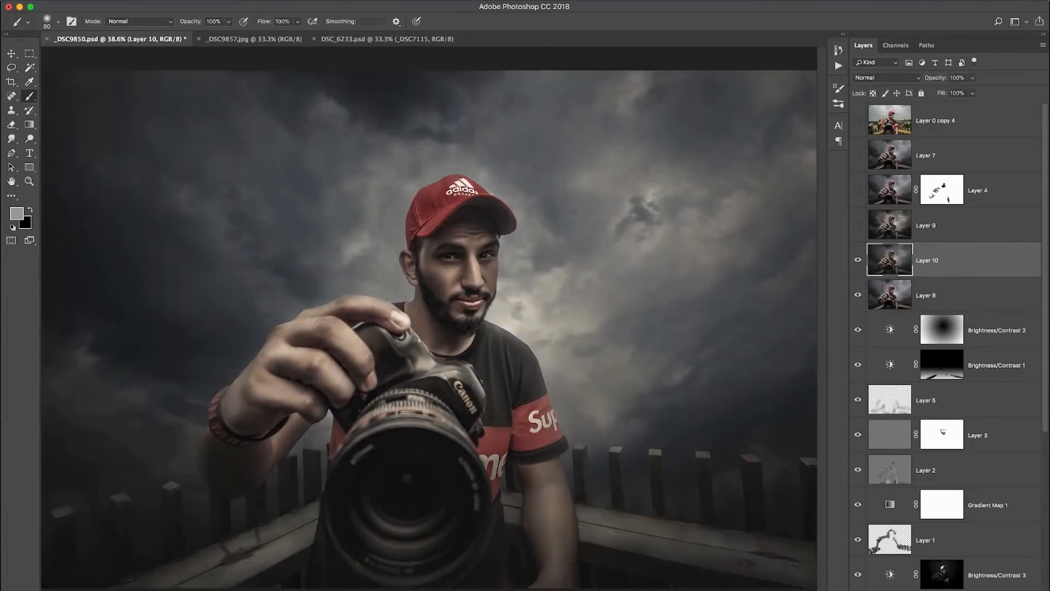
# - Toggle Layer 10 off and on once more to recheck the grading
pyautogui.click(858, 260)
pyautogui.click(858, 260)
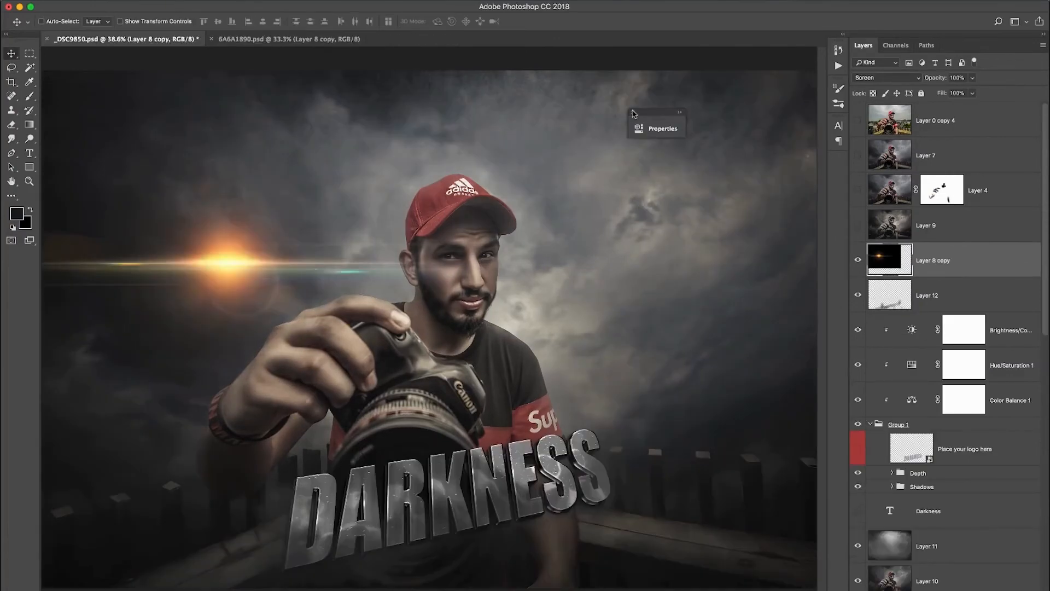
# - Move the lens flare onto the middle of the DARKNESS title and rotate it about -11.6° to follow the slanted lettering
pyautogui.moveTo(235, 263); pyautogui.dragTo(502, 496)
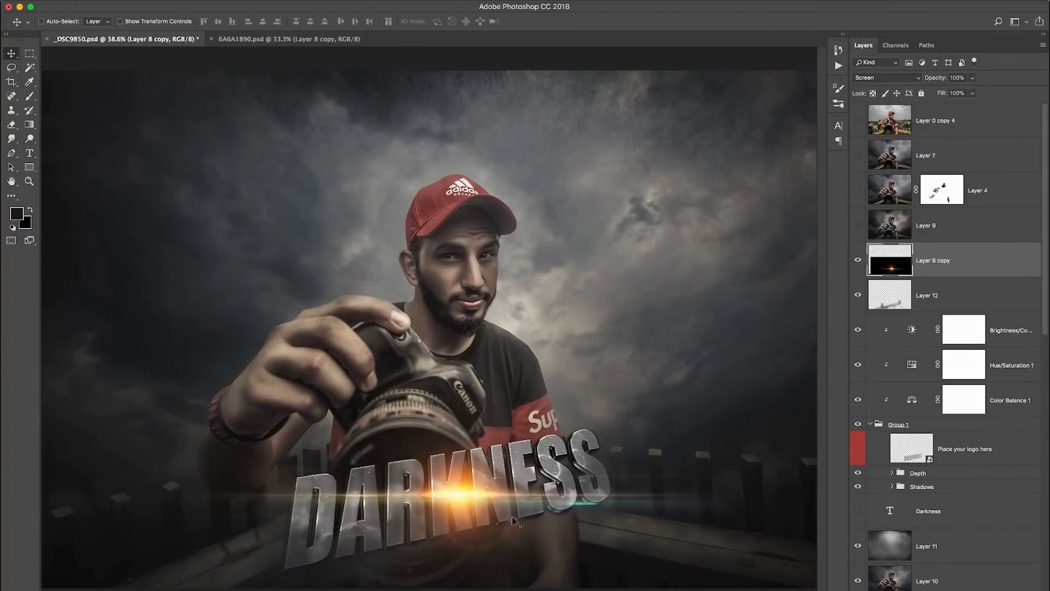
pyautogui.press('super+t')
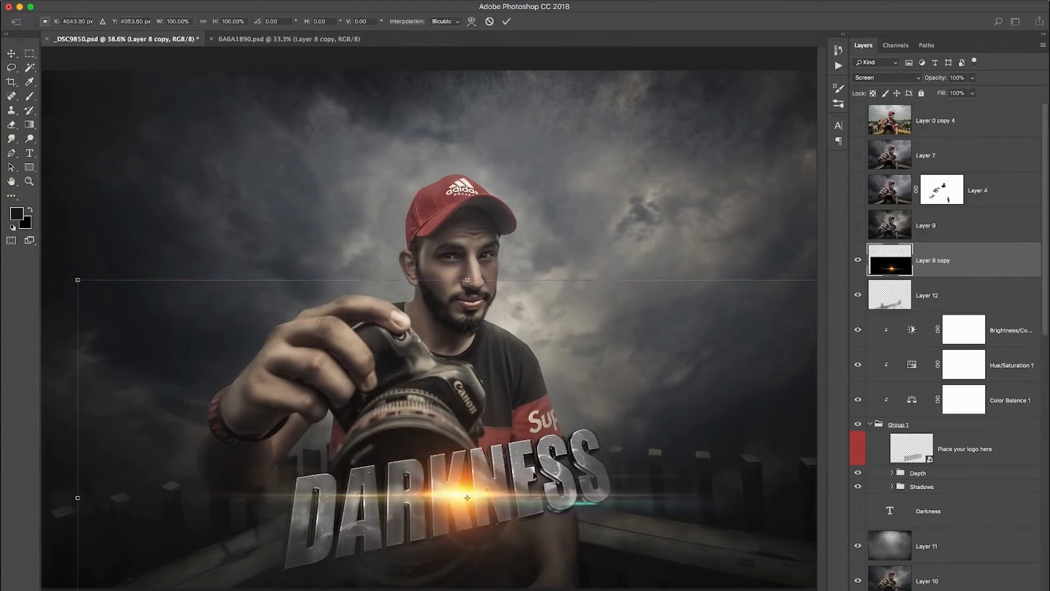
pyautogui.moveTo(113, 218); pyautogui.dragTo(61, 295)
pyautogui.moveTo(561, 399)
pyautogui.mouseDown()
pyautogui.moveTo(563, 421)
pyautogui.moveTo(562, 405)
pyautogui.moveTo(573, 410)
pyautogui.mouseUp()
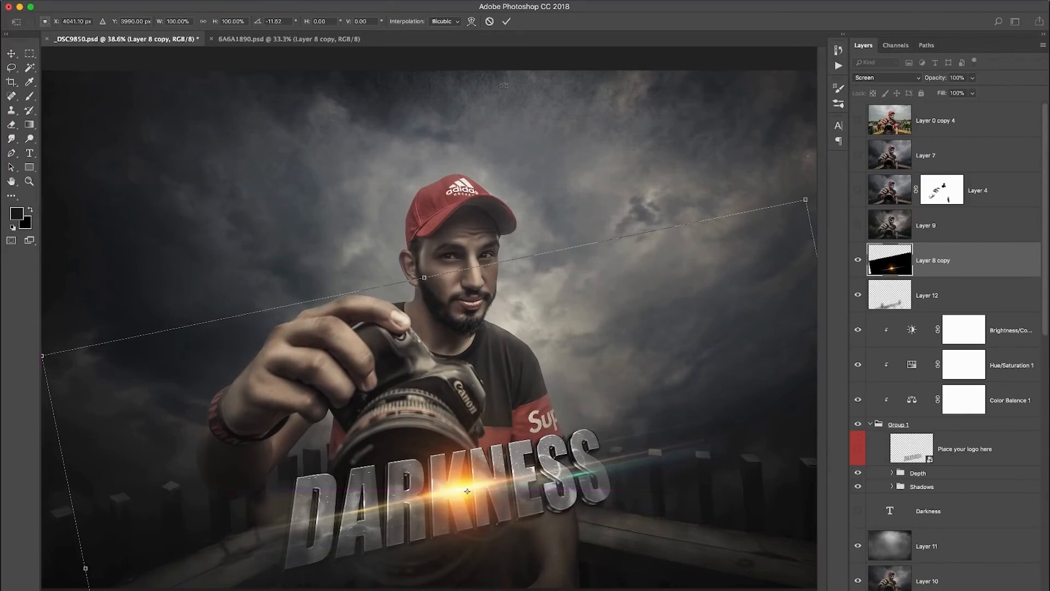
pyautogui.click(506, 21)
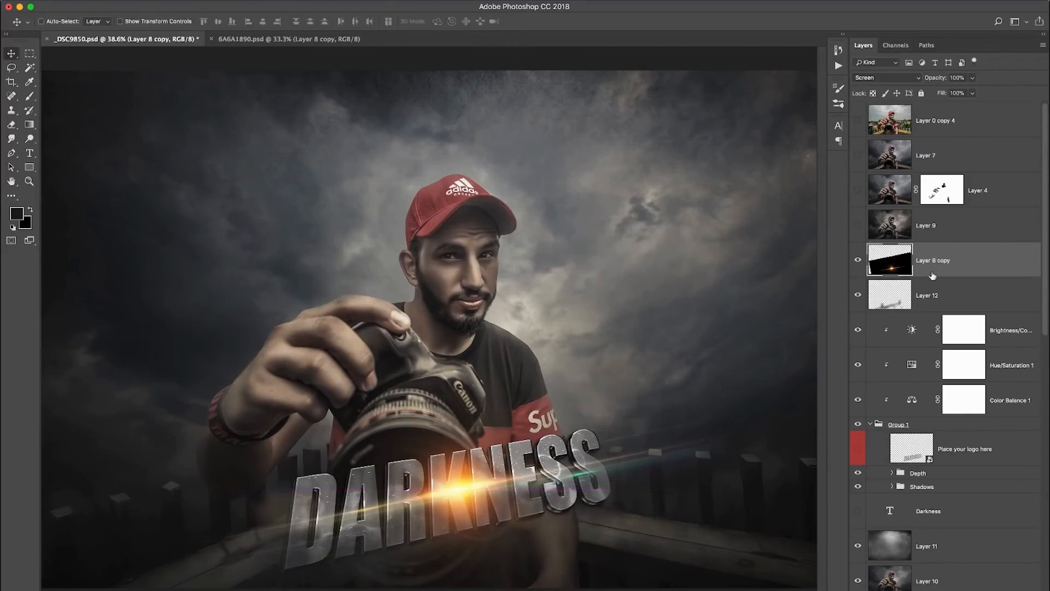
# - Duplicate the rotated flare, place the copy beneath the title's Depth and Shadows groups, and reduce the fill of the visible upper flare
pyautogui.press('super+j')
pyautogui.click(858, 295)
pyautogui.moveTo(952, 277); pyautogui.dragTo(925, 551)
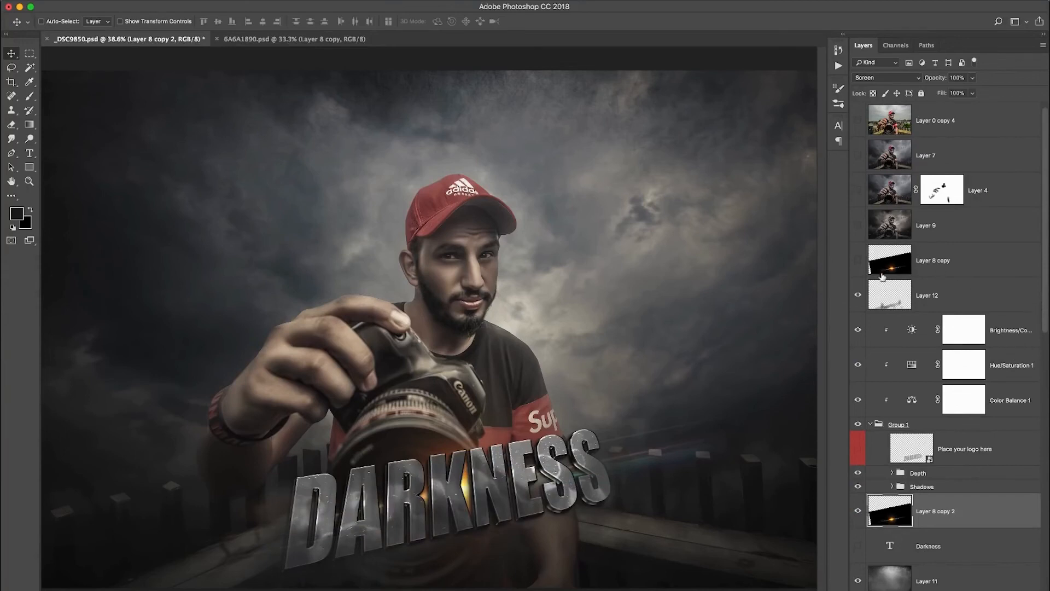
pyautogui.click(861, 263)
pyautogui.click(889, 265)
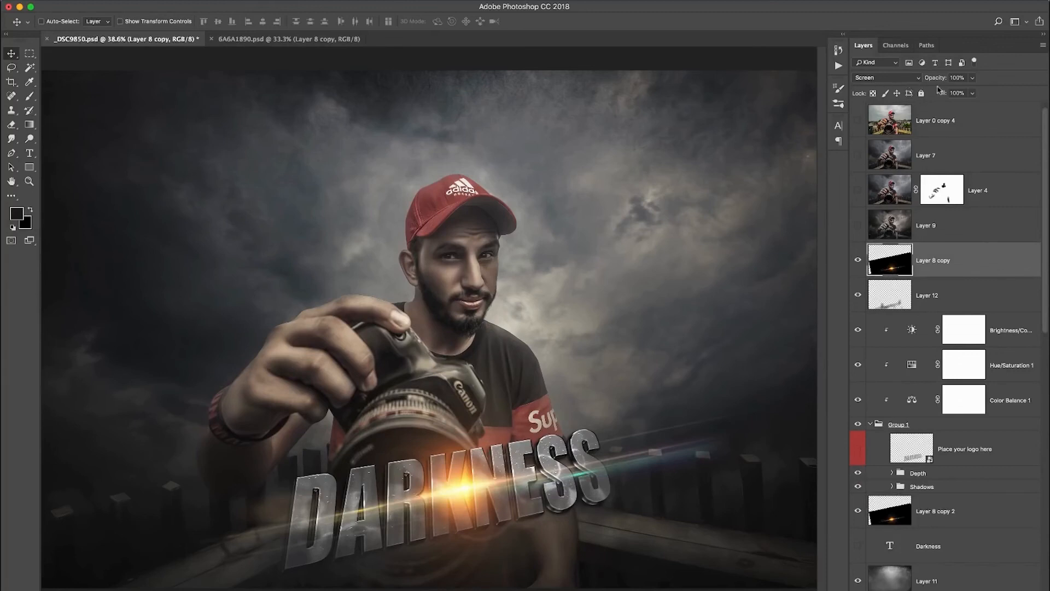
pyautogui.moveTo(942, 94); pyautogui.dragTo(924, 96)
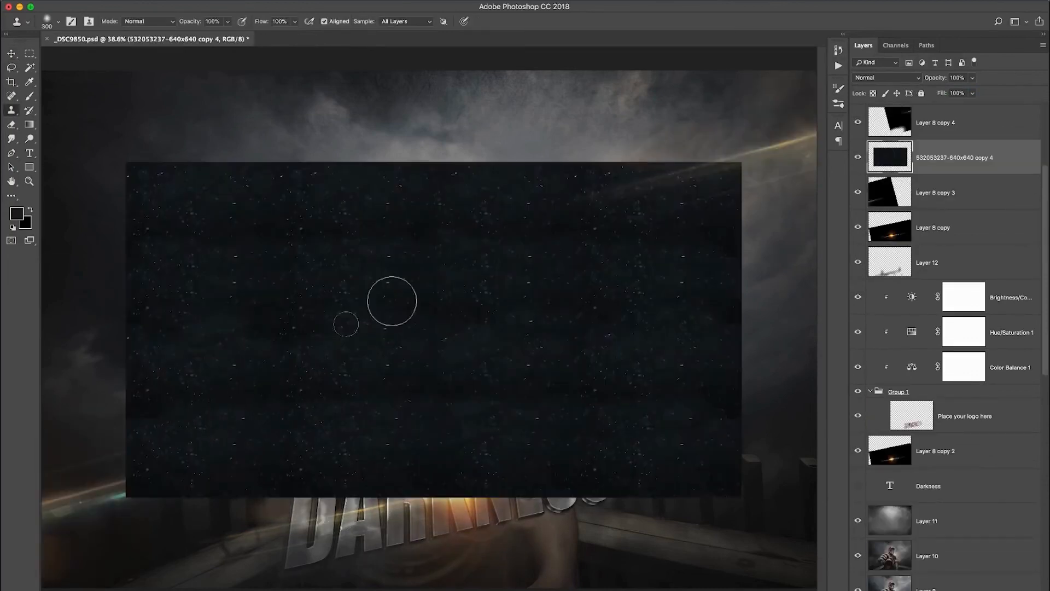
# - Set the particle layer's blend mode to Screen and desaturate it with Hue/Saturation at Saturation -100
pyautogui.click(908, 79)
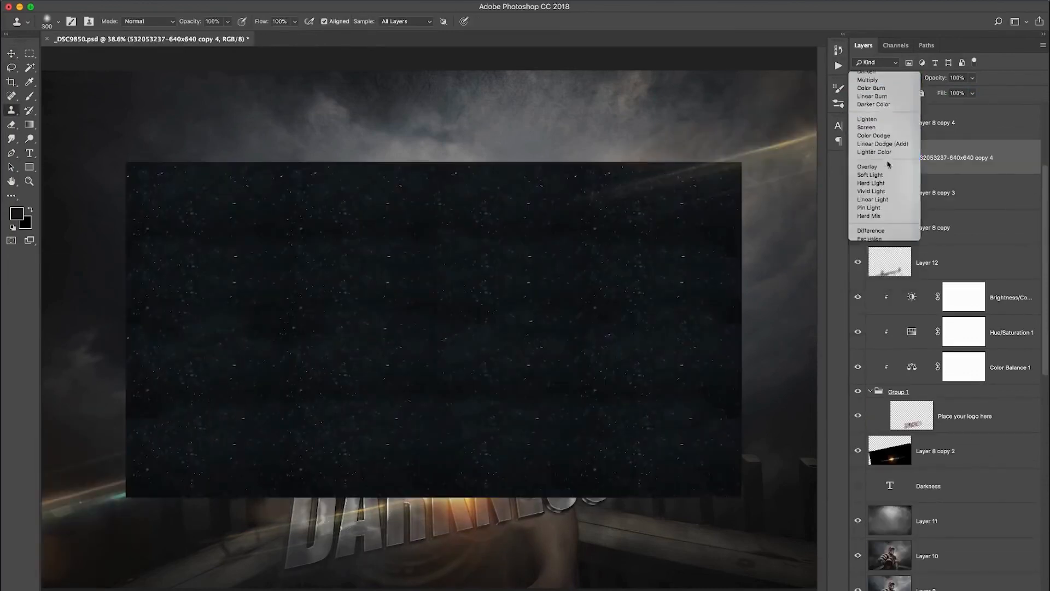
pyautogui.click(882, 144)
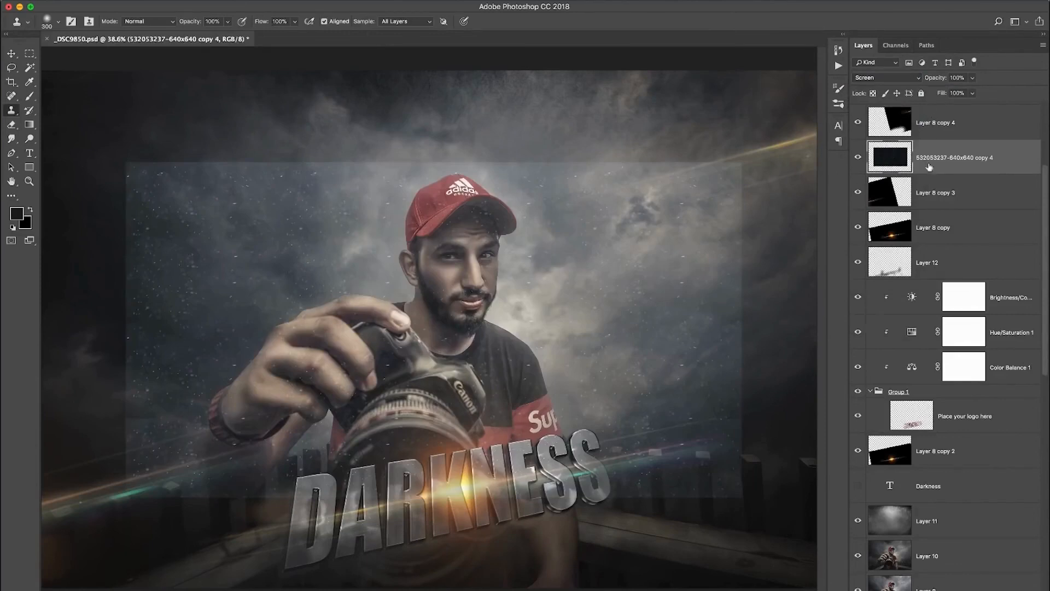
pyautogui.click(169, 3)
pyautogui.moveTo(193, 27)
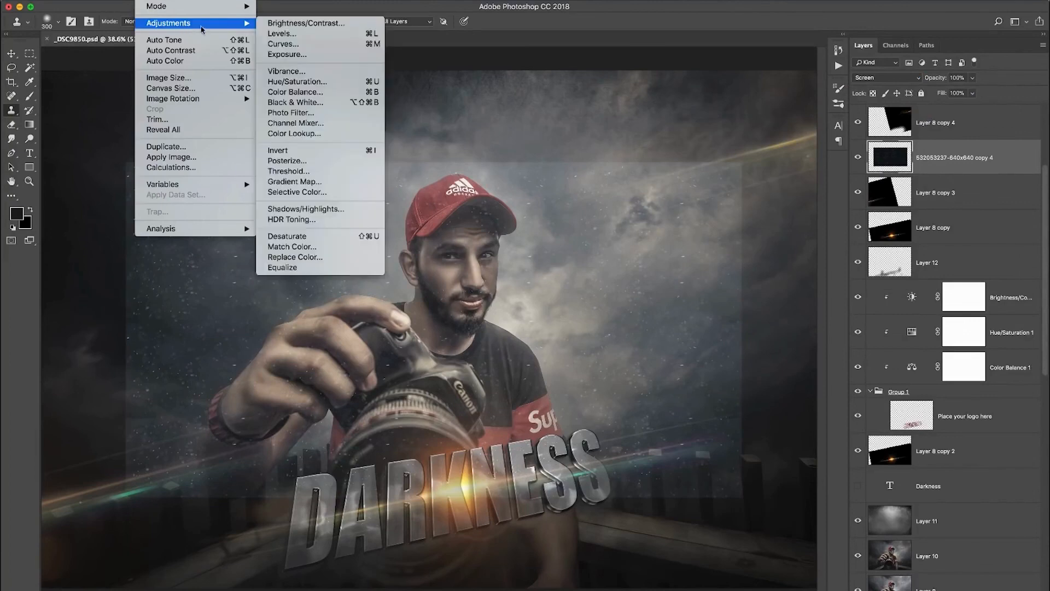
pyautogui.click(297, 81)
pyautogui.moveTo(467, 120); pyautogui.dragTo(673, 138)
pyautogui.moveTo(604, 233); pyautogui.dragTo(537, 234)
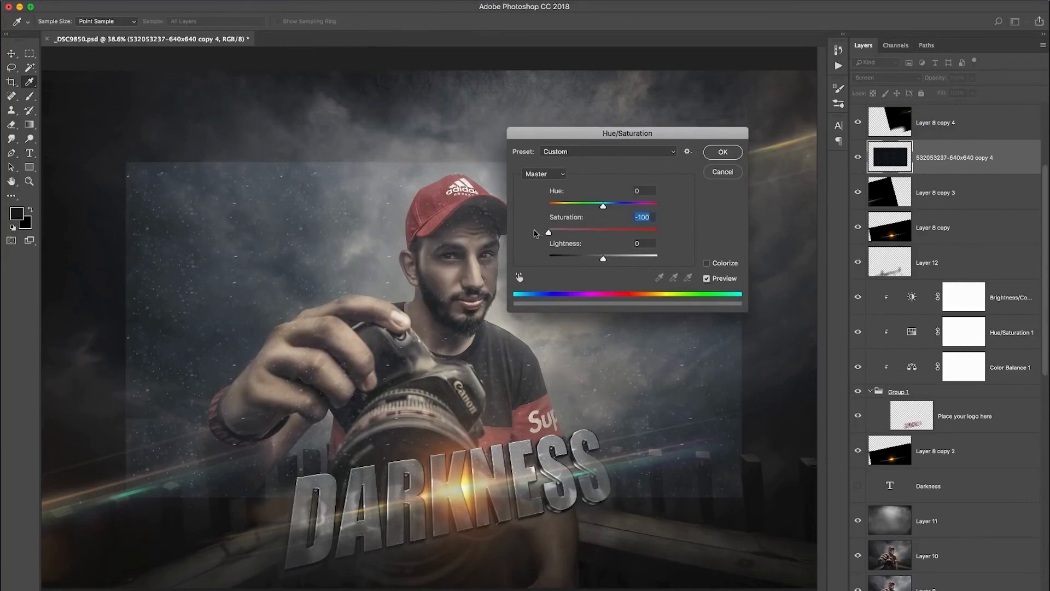
pyautogui.click(723, 153)
pyautogui.press('s')
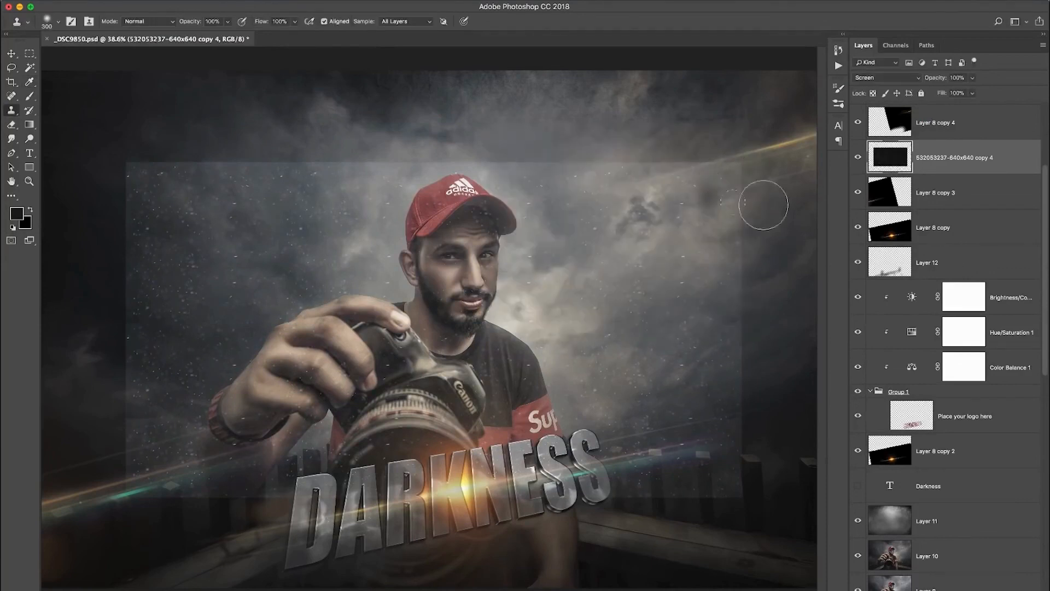
# - Apply Levels to the particle layer with the black input level at 17 to hide its gray background
pyautogui.click(159, 2)
pyautogui.moveTo(249, 28)
pyautogui.click(282, 33)
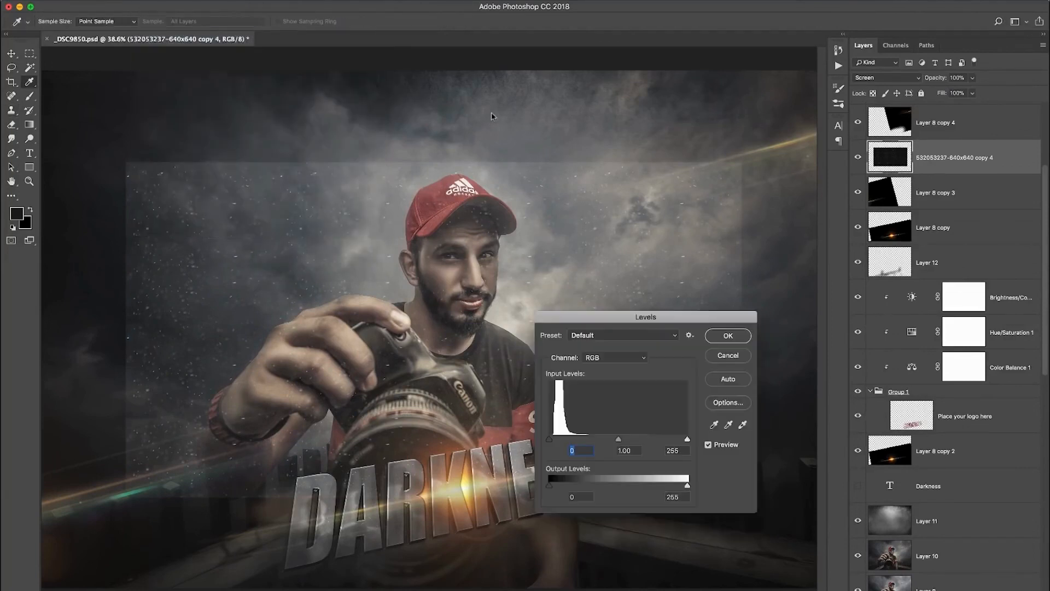
pyautogui.moveTo(549, 440); pyautogui.dragTo(560, 451)
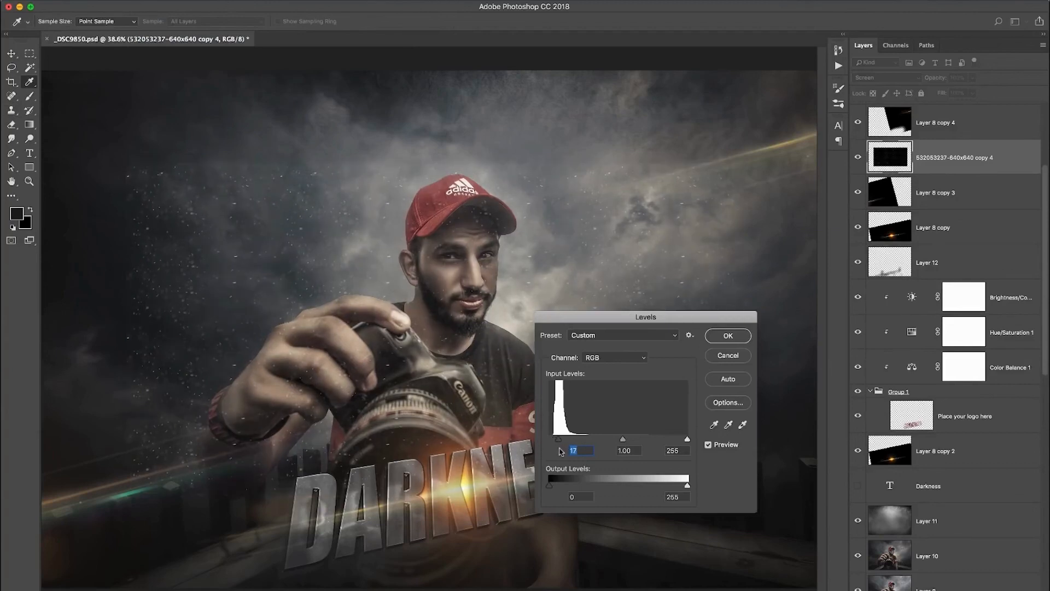
pyautogui.click(732, 336)
pyautogui.press('s')
# - Move the particle layer beneath Layer 12 and stretch it so the particles cover the whole canvas
pyautogui.moveTo(959, 171); pyautogui.dragTo(950, 285)
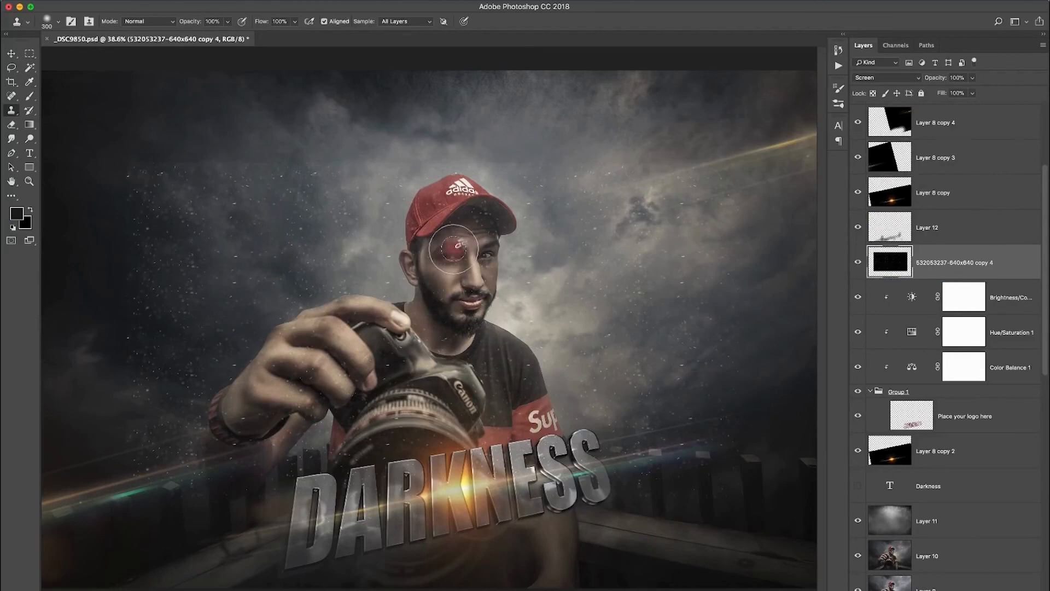
pyautogui.press('super+t')
pyautogui.moveTo(743, 160); pyautogui.dragTo(791, 95)
pyautogui.scroll(-1, 791, 95)
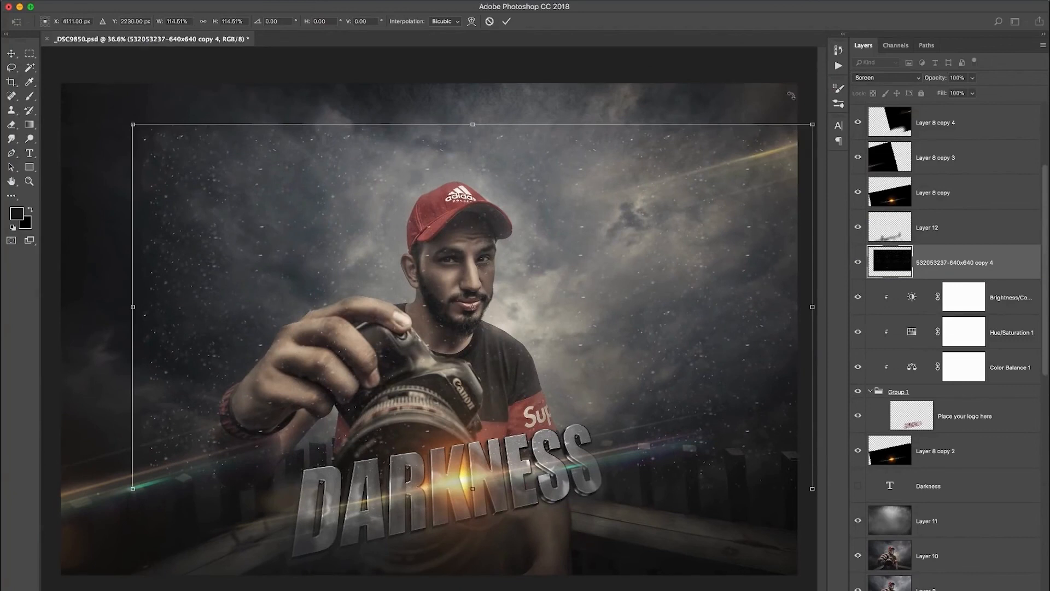
pyautogui.scroll(-2, 791, 95)
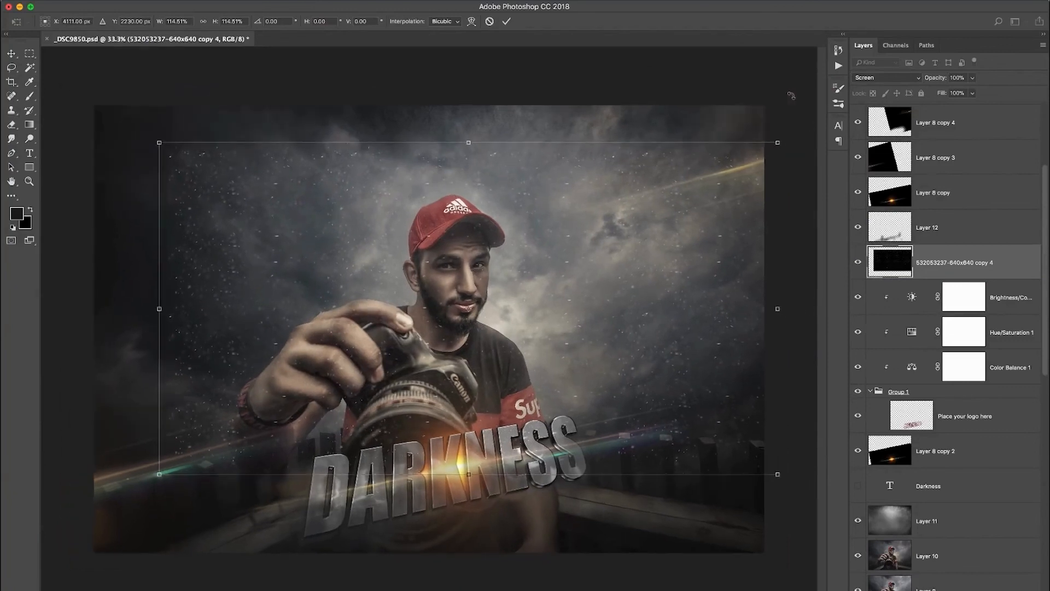
pyautogui.moveTo(227, 438); pyautogui.dragTo(137, 530)
pyautogui.moveTo(405, 190); pyautogui.dragTo(403, 161)
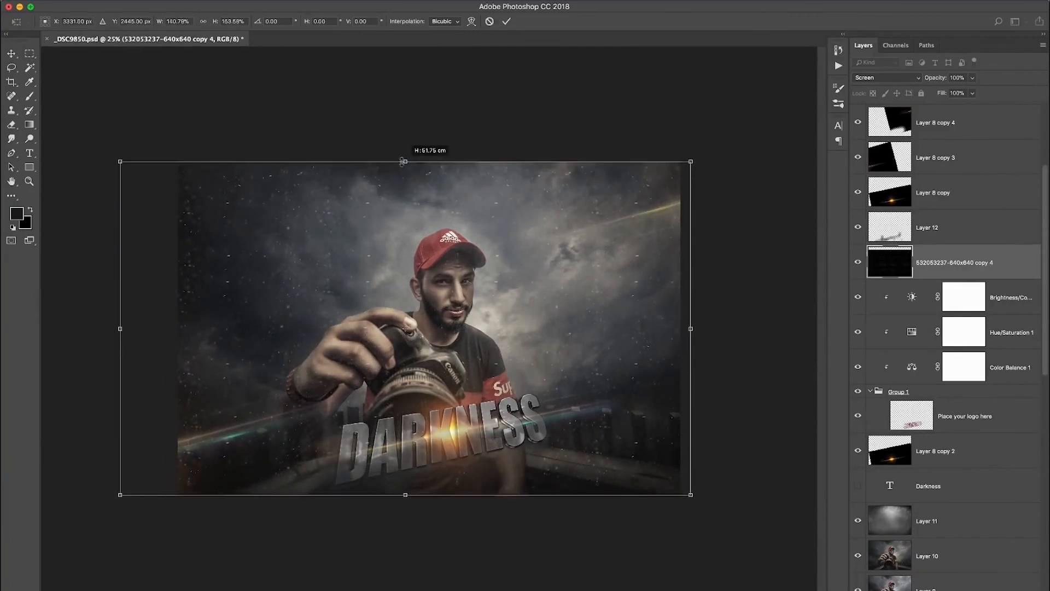
pyautogui.moveTo(120, 329); pyautogui.dragTo(166, 328)
pyautogui.moveTo(691, 328); pyautogui.dragTo(694, 327)
pyautogui.click(507, 21)
pyautogui.press('s')
pyautogui.press('super+0')
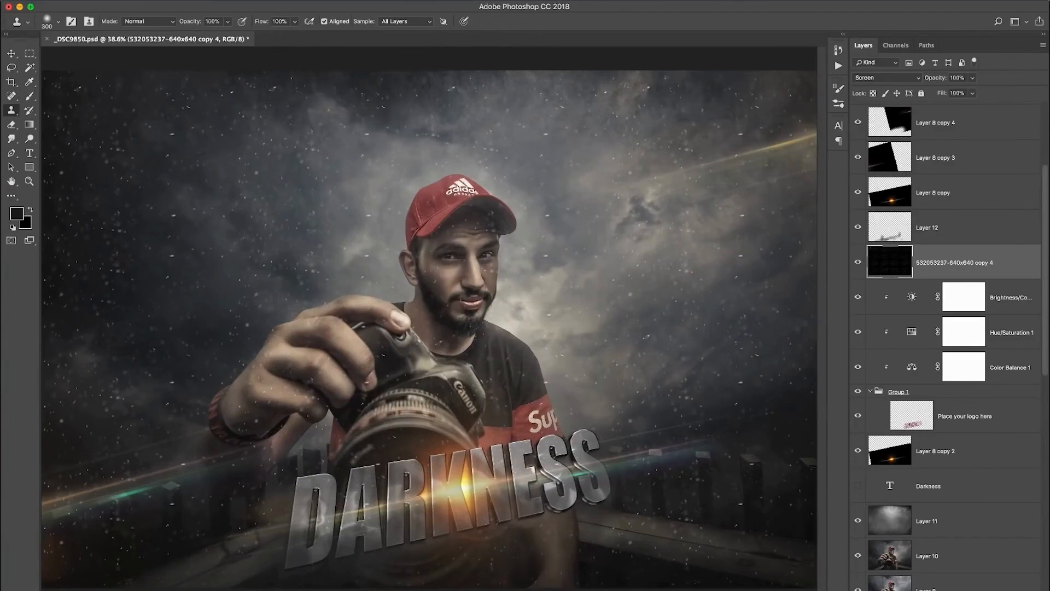
# - Apply a Radial Blur to the particle layer with the Zoom method, Good quality and an amount of 58
pyautogui.click(279, 2)
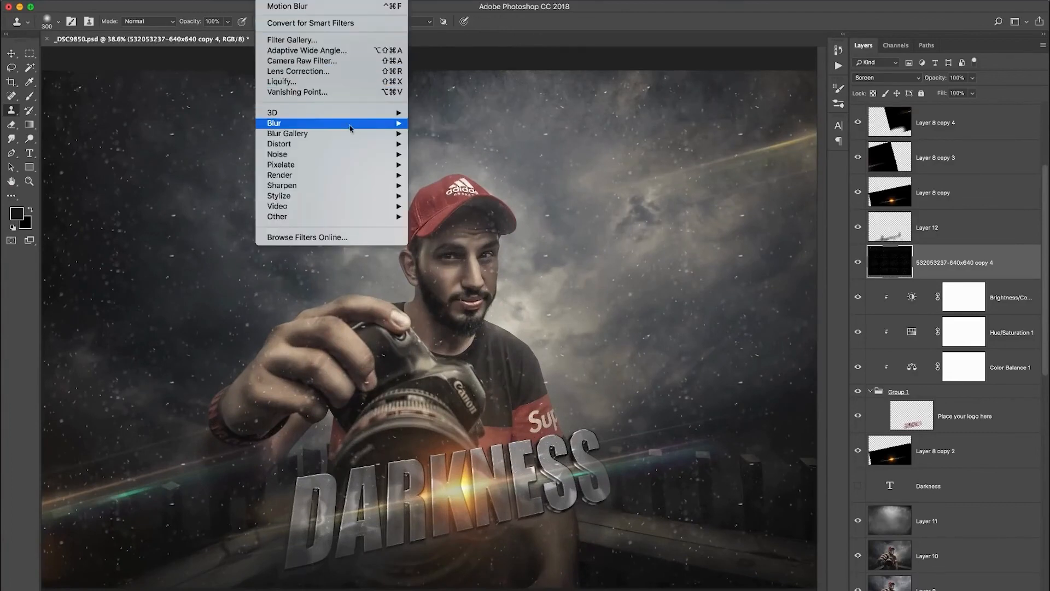
pyautogui.moveTo(350, 124)
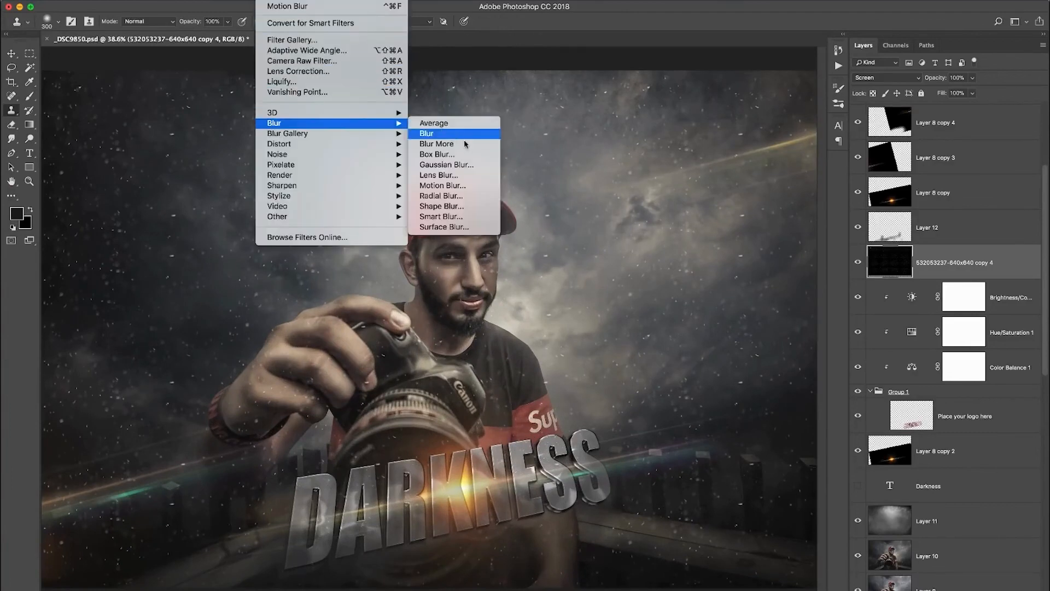
pyautogui.click(471, 196)
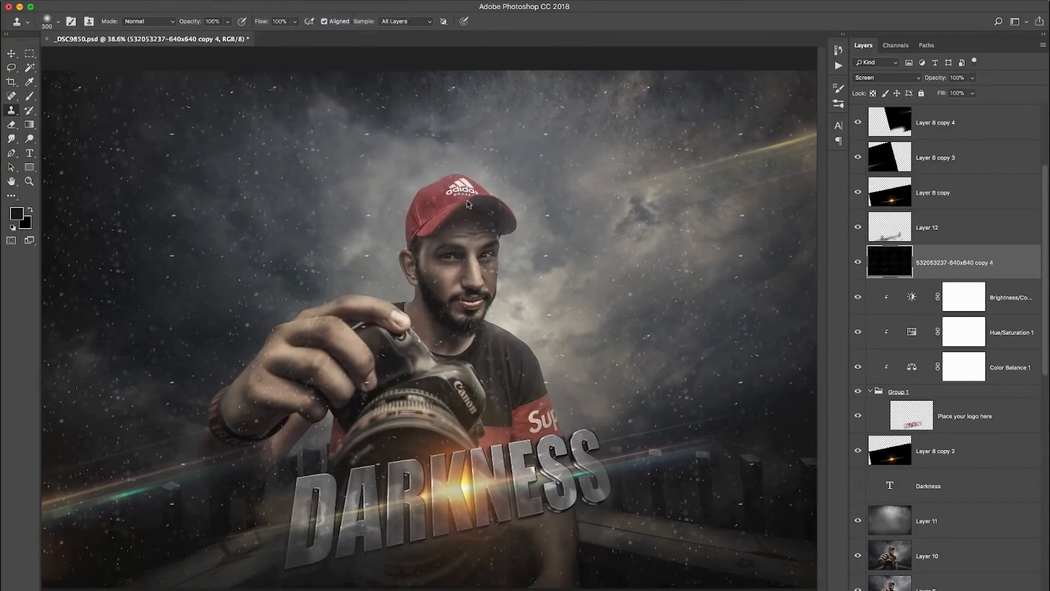
pyautogui.click(475, 238)
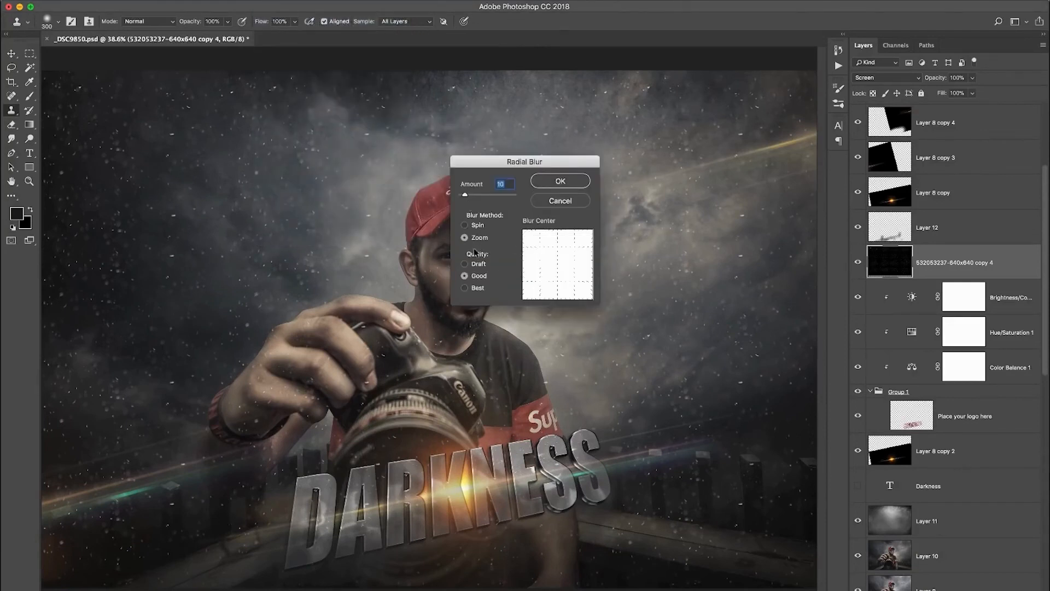
pyautogui.moveTo(475, 194); pyautogui.dragTo(492, 195)
pyautogui.click(583, 185)
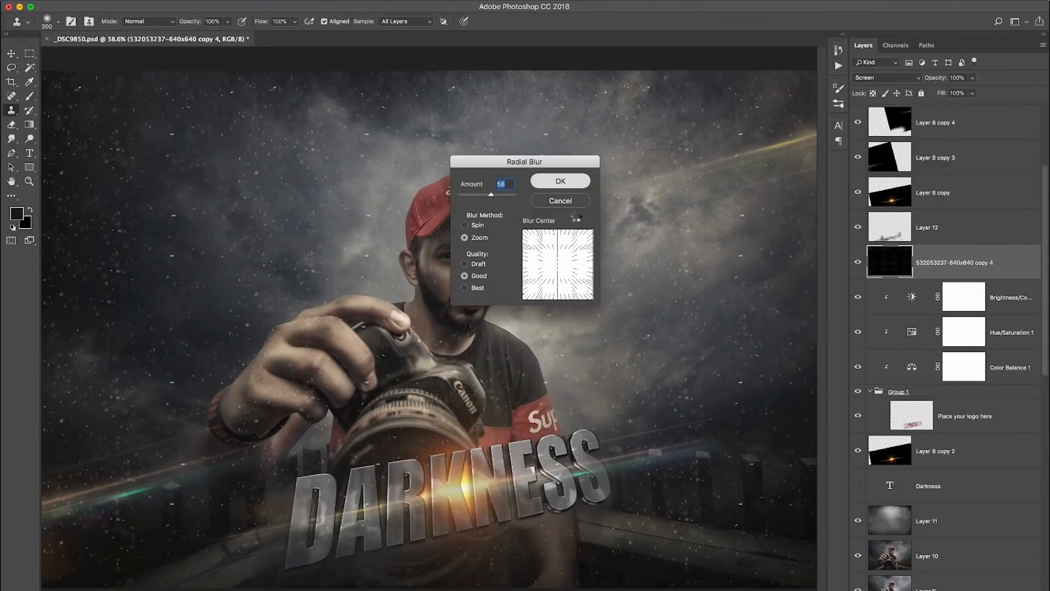